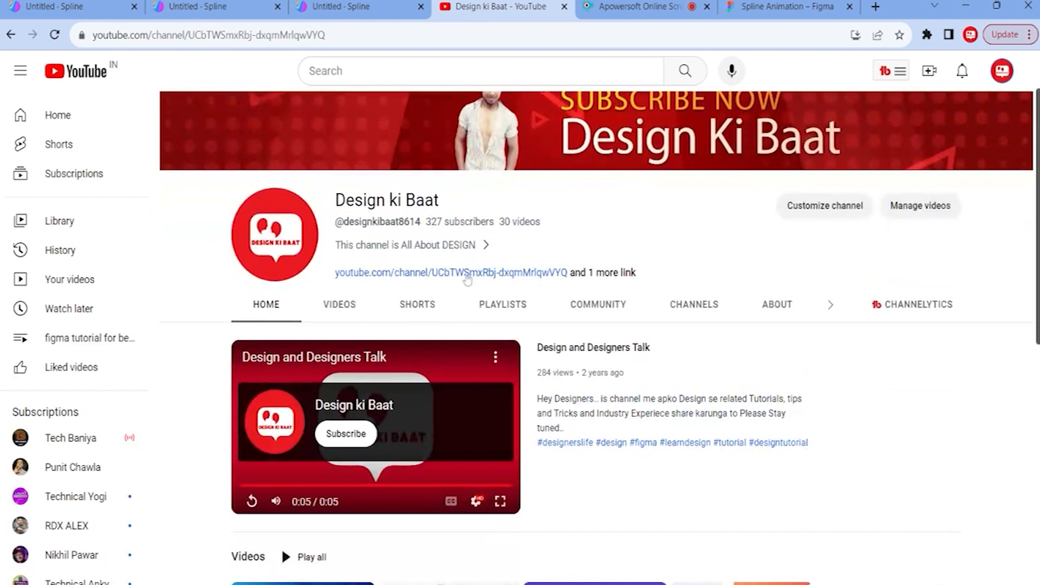
- Review the finished Design Ki Baat glowing text animation, the other open Spline files, and the Spline Animation landing page in Figma
{"action": "left_click", "coordinate": [55, 6]}
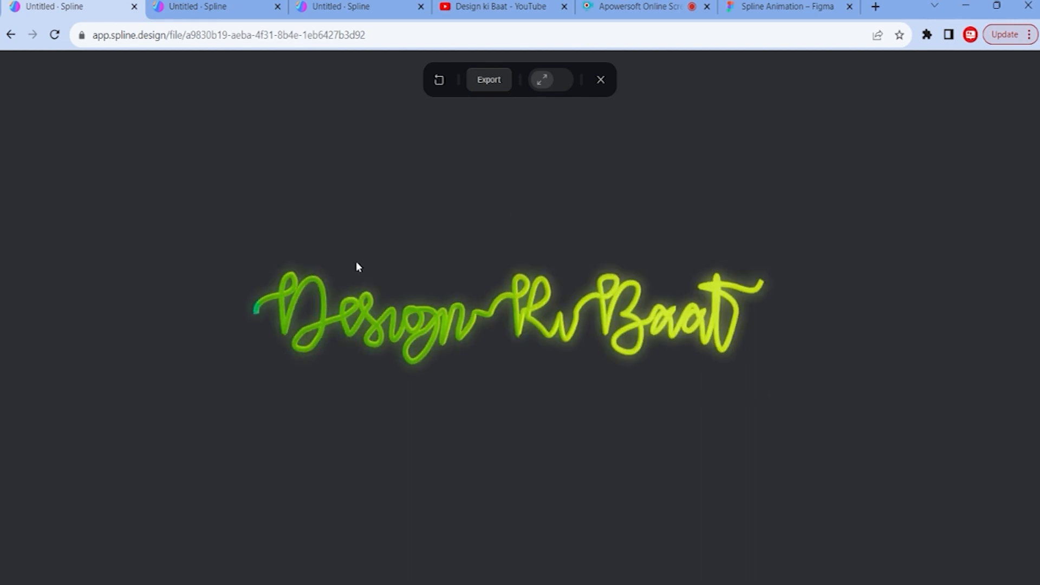
{"action": "left_click", "coordinate": [221, 4]}
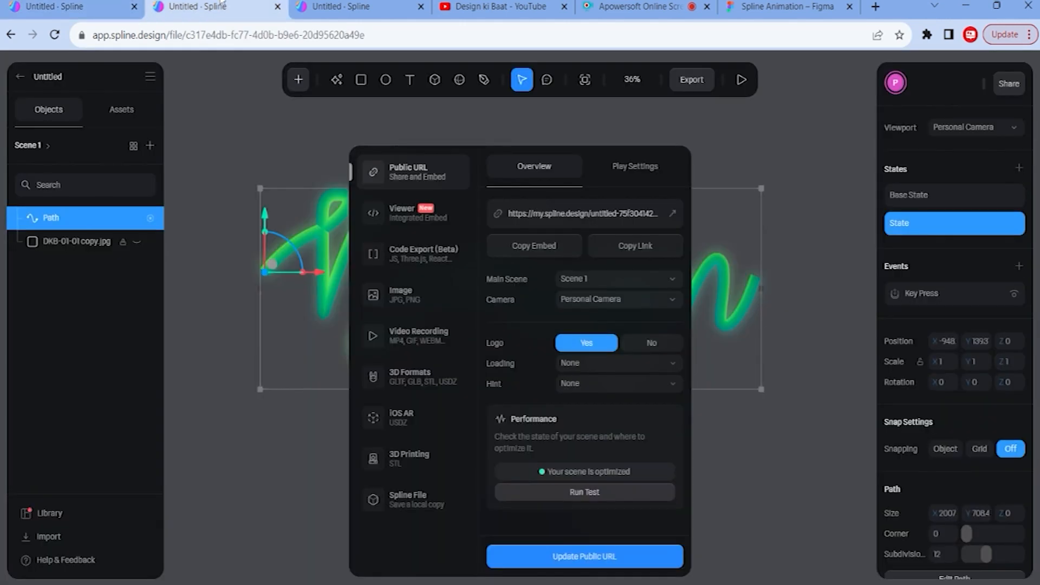
{"action": "left_click", "coordinate": [364, 4]}
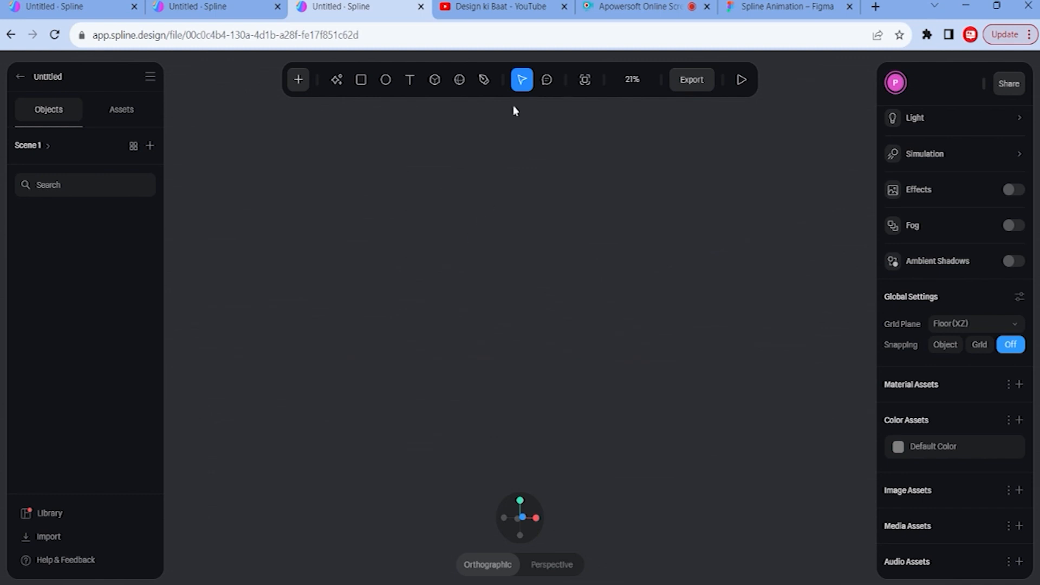
{"action": "left_click", "coordinate": [813, 4]}
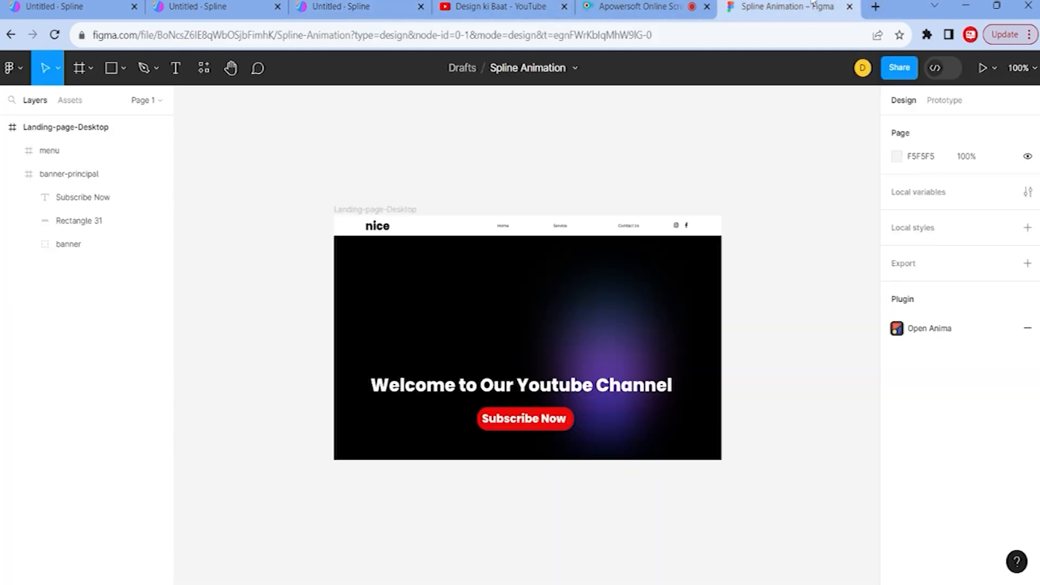
- Search Google for spline in a new browser tab and open the Spline website
{"action": "left_click", "coordinate": [874, 9]}
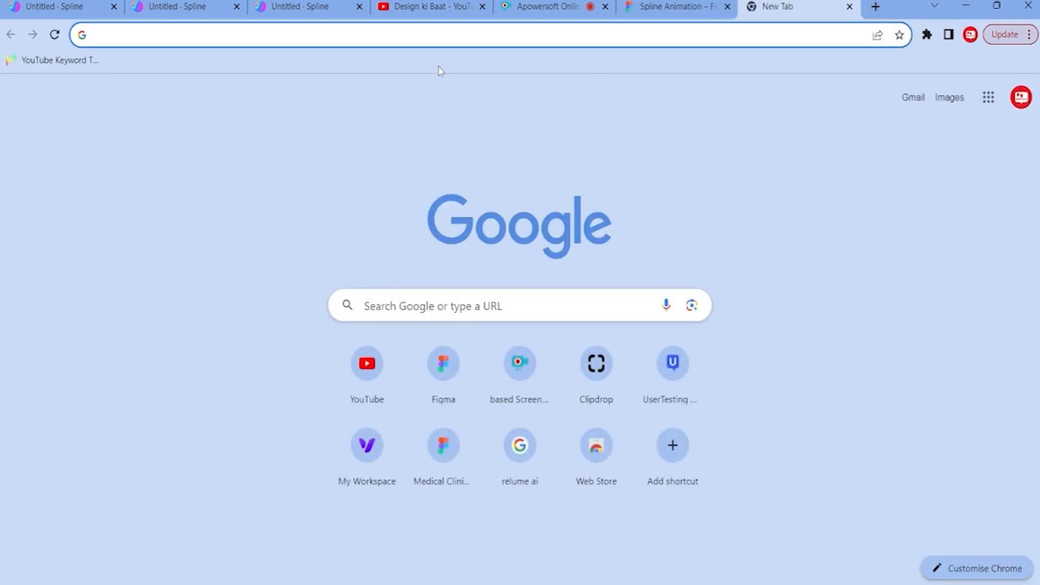
{"action": "left_click", "coordinate": [325, 34]}
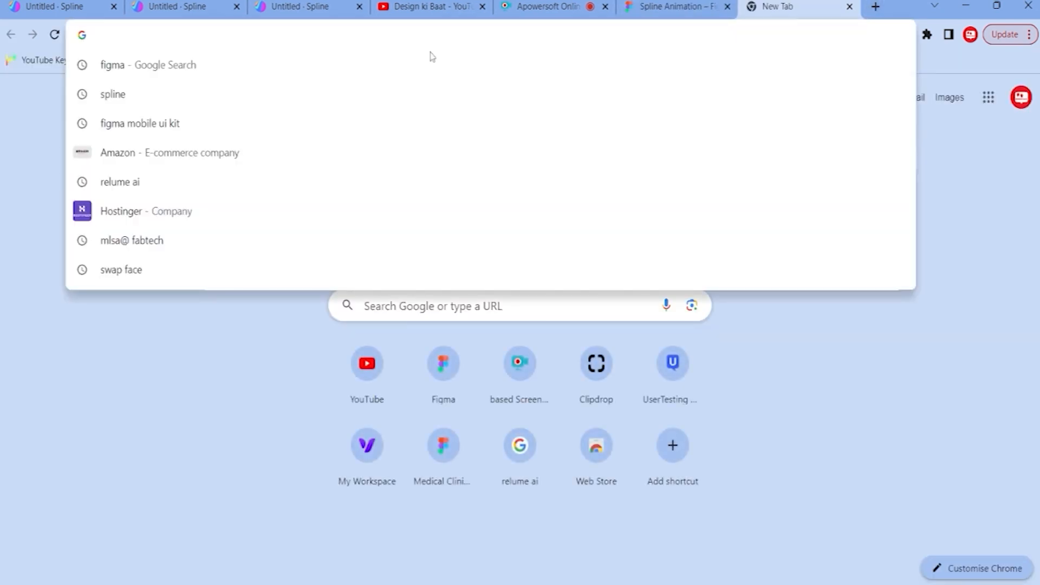
{"action": "left_click", "coordinate": [394, 107]}
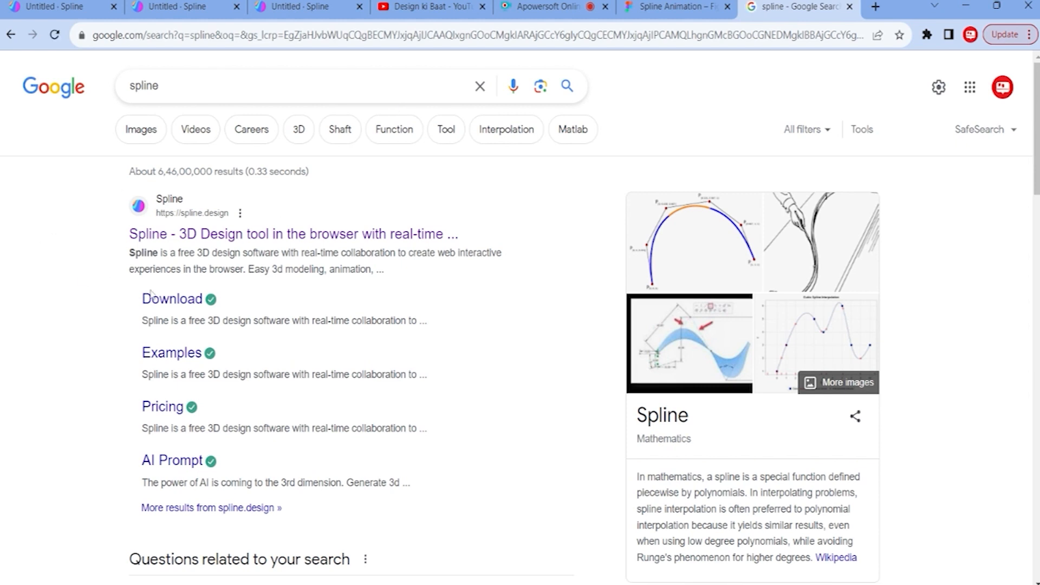
{"action": "left_click", "coordinate": [252, 235]}
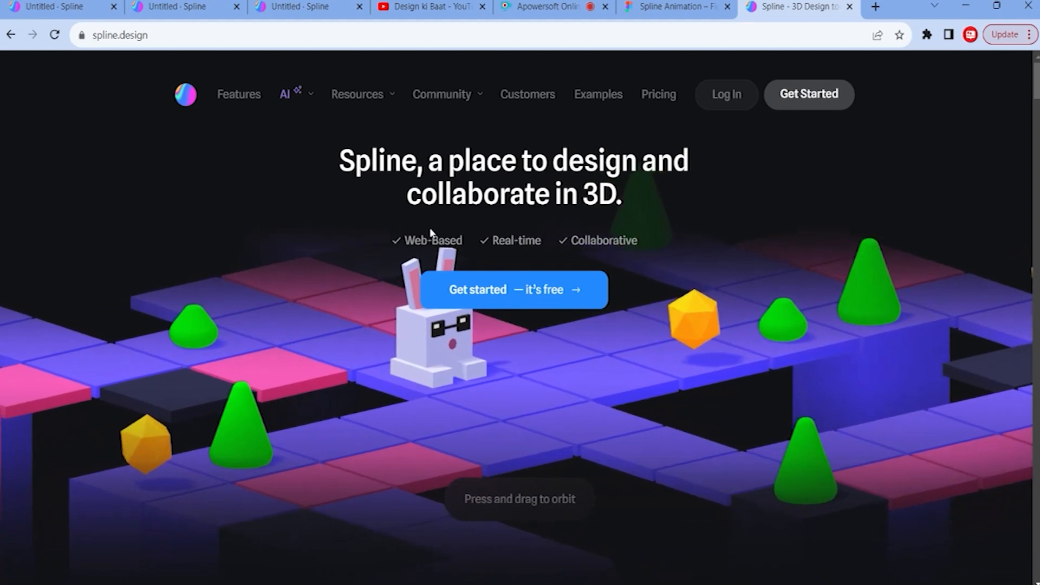
- Look over the Spline homepage, enter the web app, and create a new file
{"action": "scroll", "coordinate": [482, 288], "scroll_direction": "down", "scroll_amount": 7}
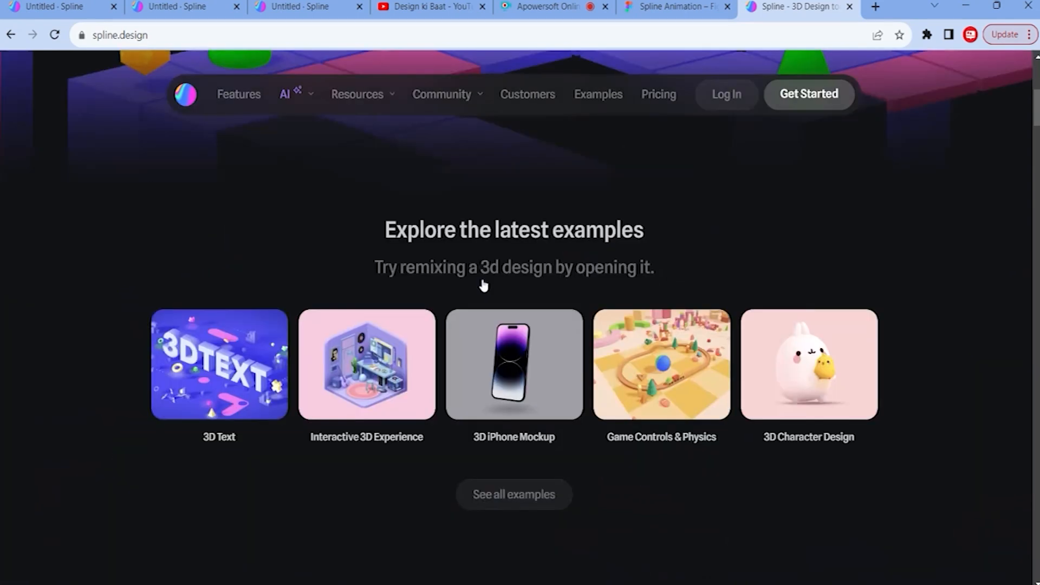
{"action": "scroll", "coordinate": [483, 278], "scroll_direction": "down", "scroll_amount": 3}
{"action": "scroll", "coordinate": [483, 278], "scroll_direction": "up", "scroll_amount": 12}
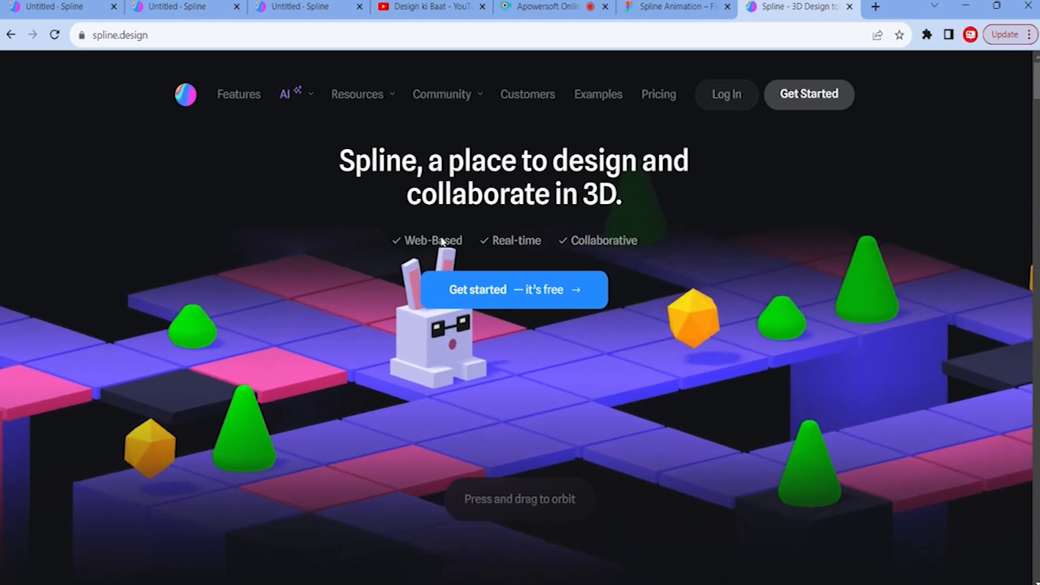
{"action": "left_click", "coordinate": [493, 292]}
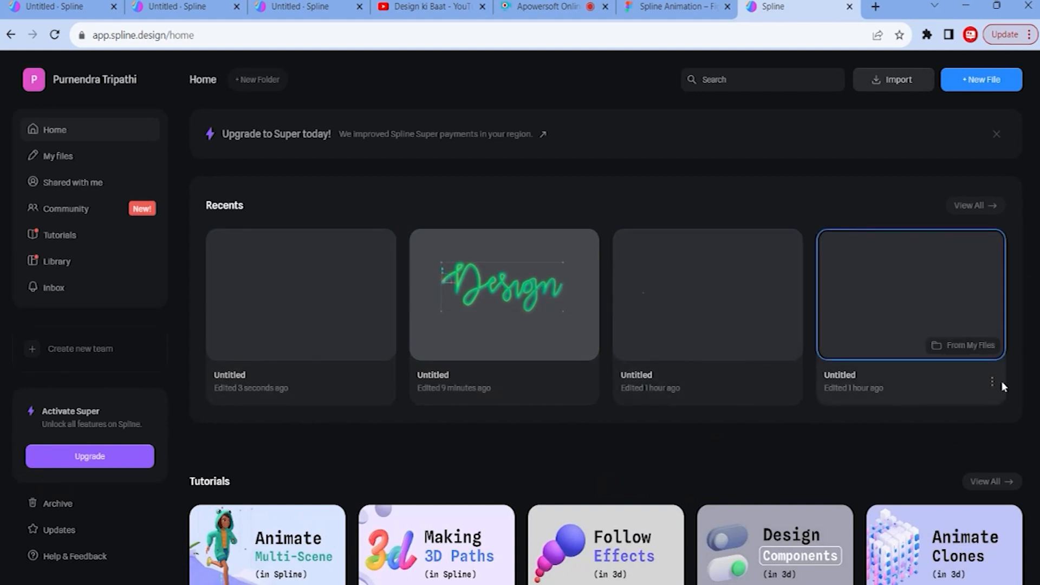
{"action": "left_click", "coordinate": [981, 79]}
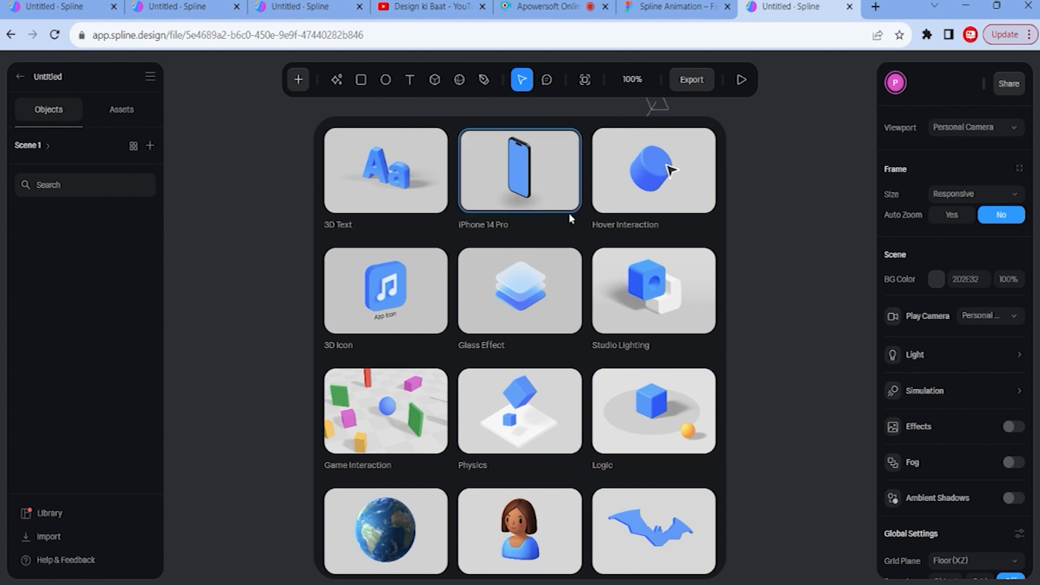
- Dismiss the template gallery and delete the default rectangle and directional light from the scene
{"action": "left_click", "coordinate": [291, 152]}
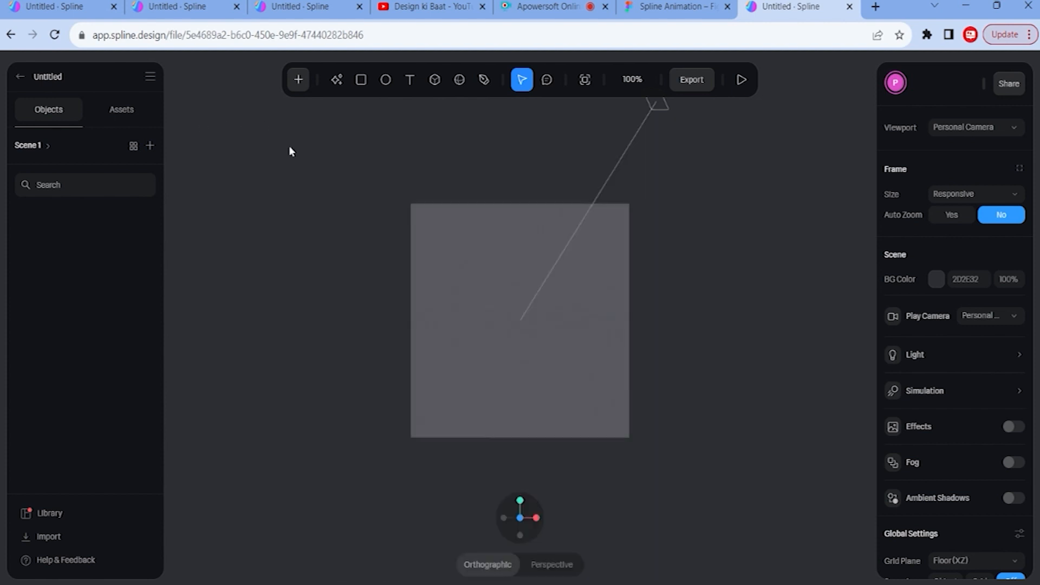
{"action": "scroll", "coordinate": [290, 152], "scroll_direction": "down", "scroll_amount": 1}
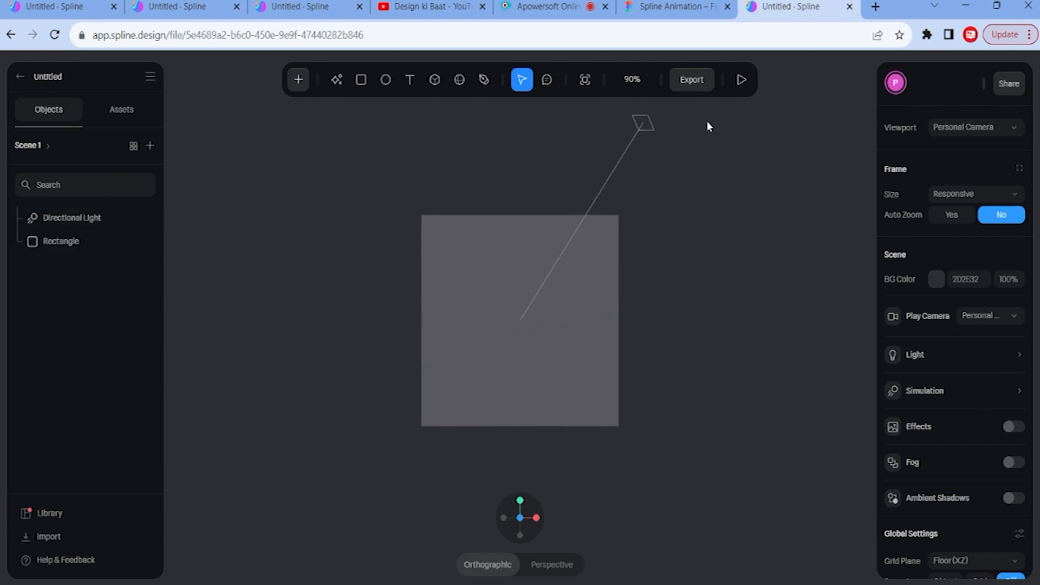
{"action": "left_click_drag", "start_coordinate": [718, 114], "coordinate": [362, 464]}
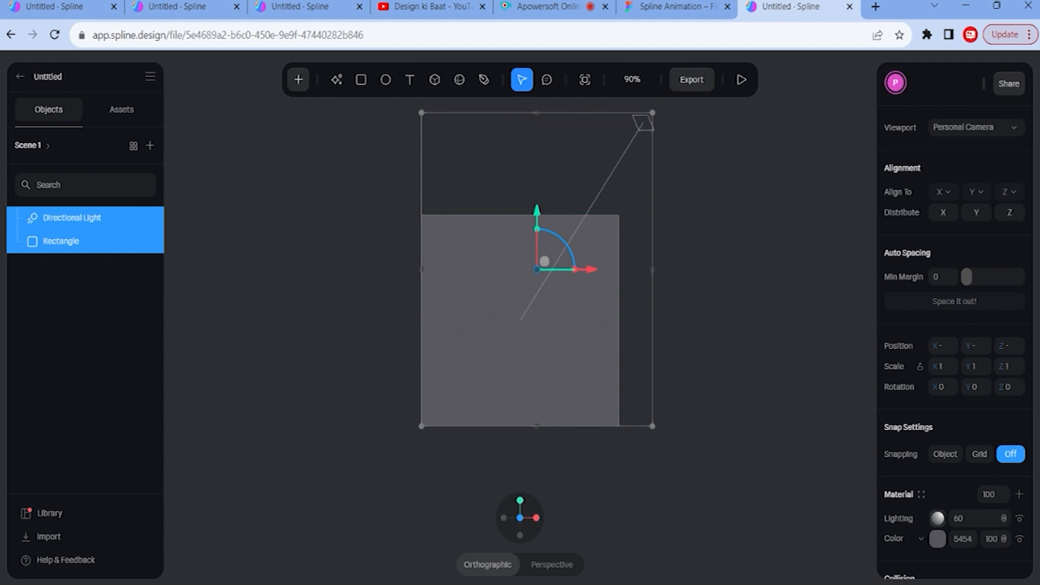
{"action": "key", "text": "Delete"}
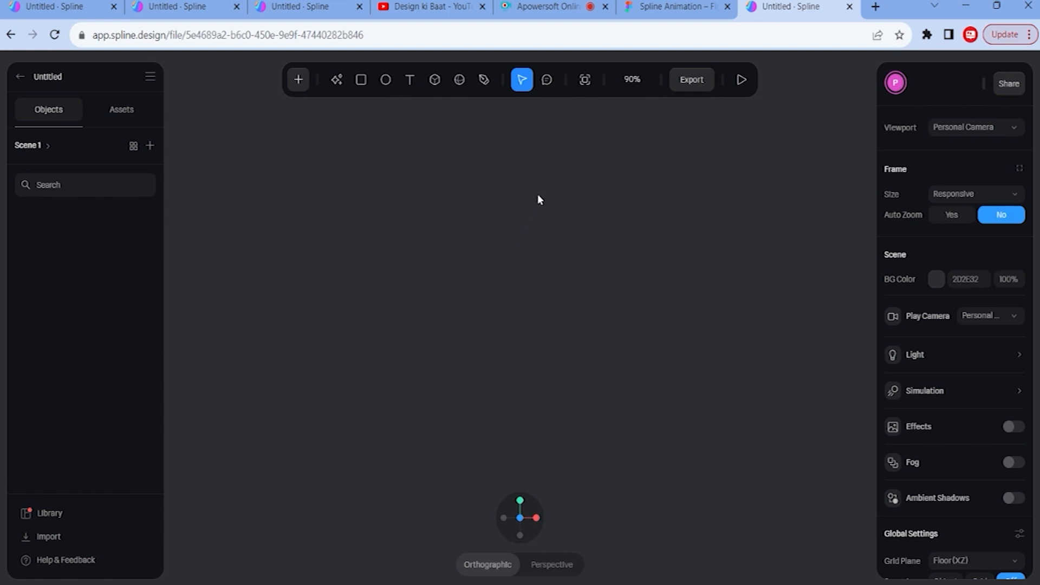
- Import the lettering image DKB-01-01 copy.jpg into the scene as a tracing reference
{"action": "left_click", "coordinate": [54, 539]}
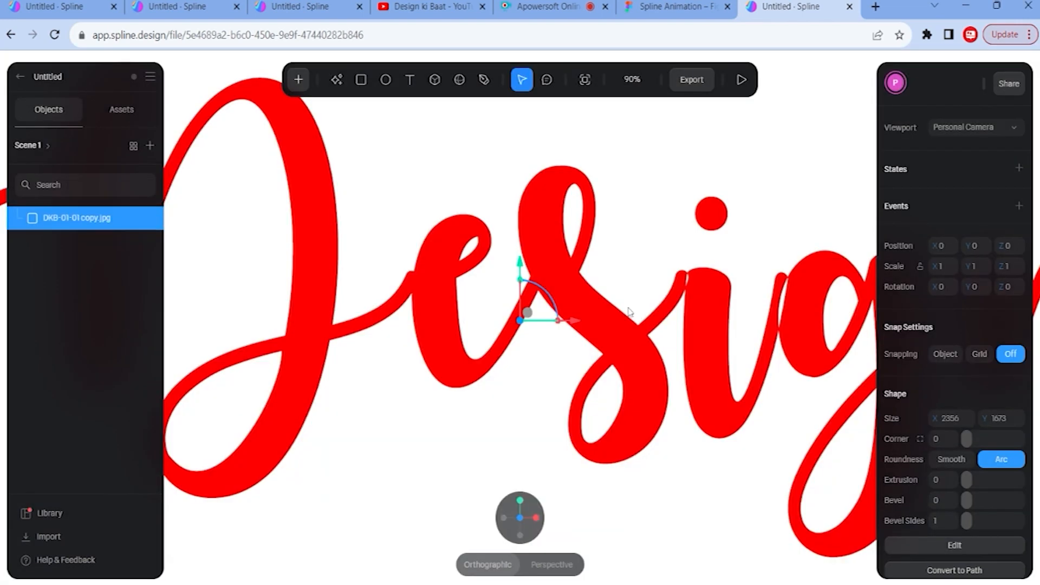
{"action": "scroll", "coordinate": [630, 313], "scroll_direction": "down", "scroll_amount": 5}
{"action": "scroll", "coordinate": [630, 312], "scroll_direction": "down", "scroll_amount": 3}
{"action": "scroll", "coordinate": [469, 125], "scroll_direction": "up", "scroll_amount": 2}
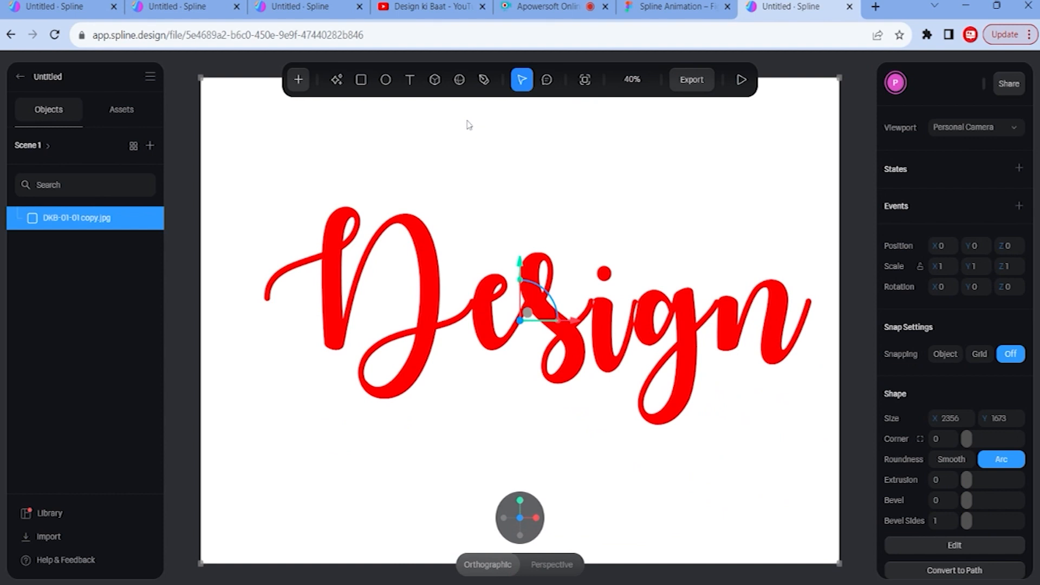
- Start a new path with its first point at the outer end of the D's entry stroke
{"action": "left_click", "coordinate": [298, 79]}
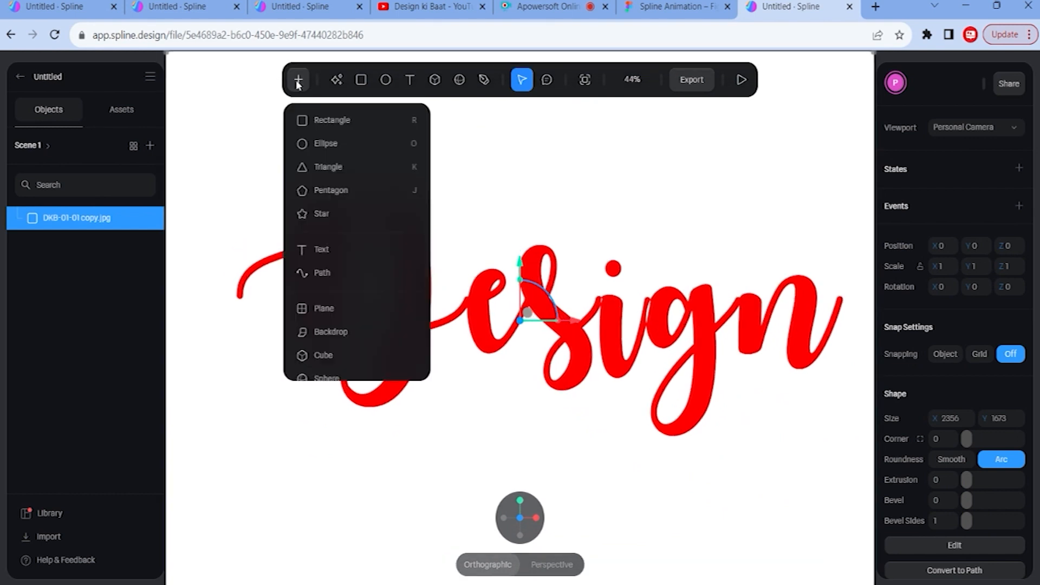
{"action": "left_click", "coordinate": [323, 274]}
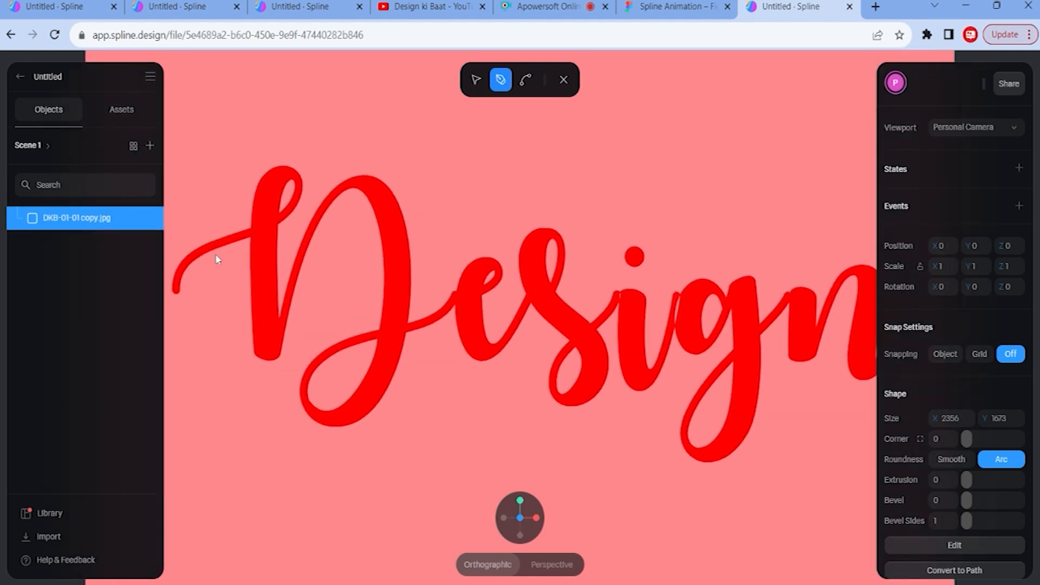
{"action": "scroll", "coordinate": [312, 264], "scroll_direction": "up", "scroll_amount": 1}
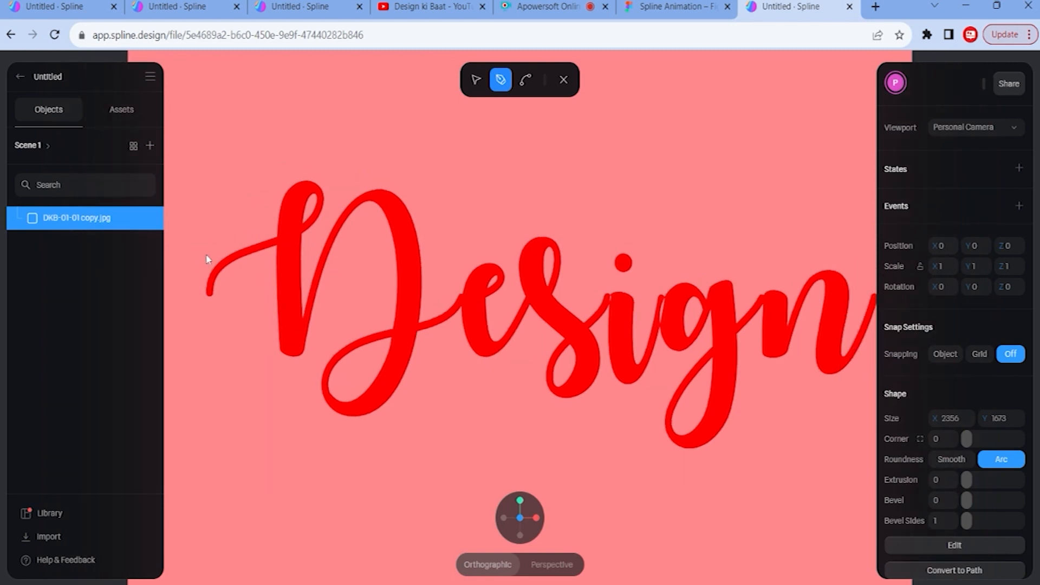
{"action": "left_click", "coordinate": [211, 294]}
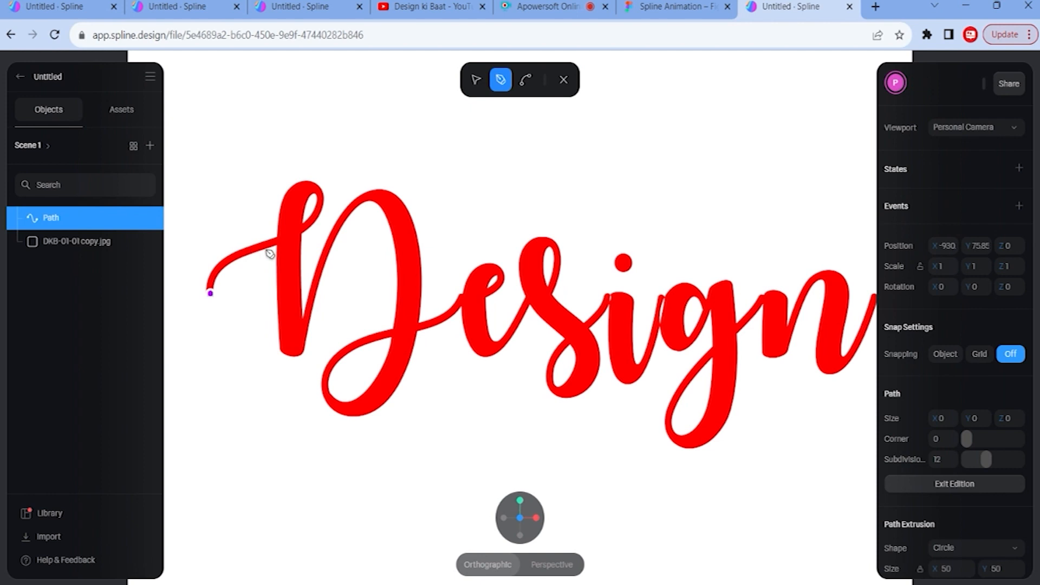
{"action": "scroll", "coordinate": [206, 224], "scroll_direction": "down", "scroll_amount": 1}
{"action": "scroll", "coordinate": [434, 260], "scroll_direction": "down", "scroll_amount": 1}
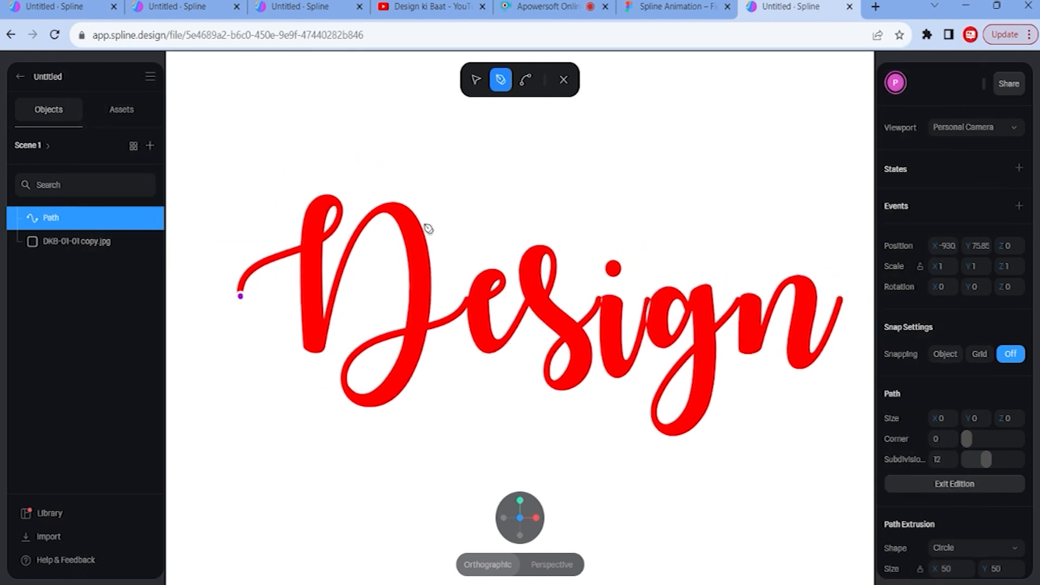
{"action": "scroll", "coordinate": [199, 229], "scroll_direction": "up", "scroll_amount": 1}
{"action": "scroll", "coordinate": [452, 222], "scroll_direction": "up", "scroll_amount": 1}
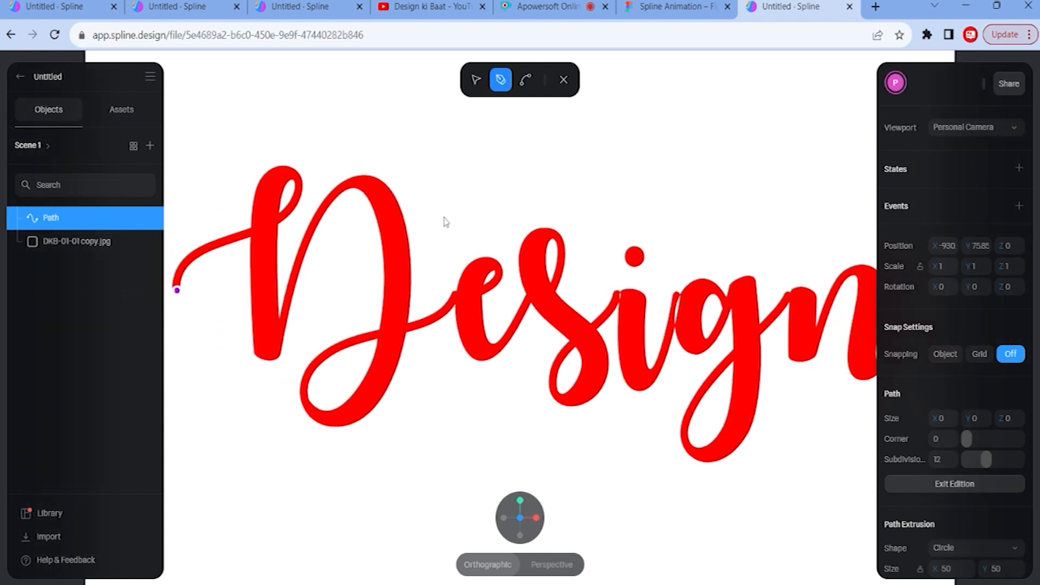
{"action": "middle_click_drag", "start_coordinate": [265, 202], "coordinate": [490, 232]}
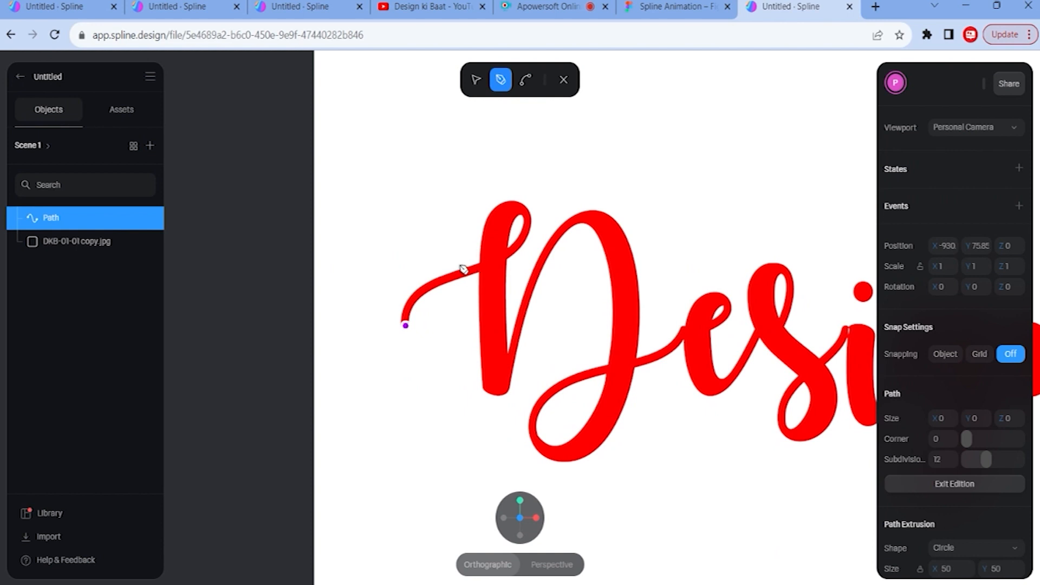
{"action": "scroll", "coordinate": [462, 267], "scroll_direction": "up", "scroll_amount": 2}
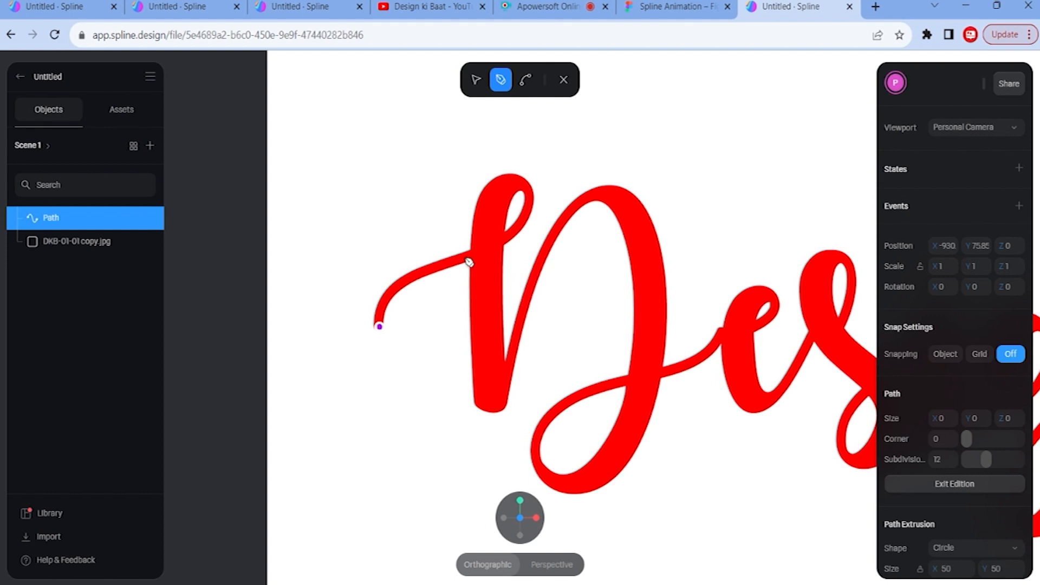
{"action": "scroll", "coordinate": [468, 262], "scroll_direction": "up", "scroll_amount": 5}
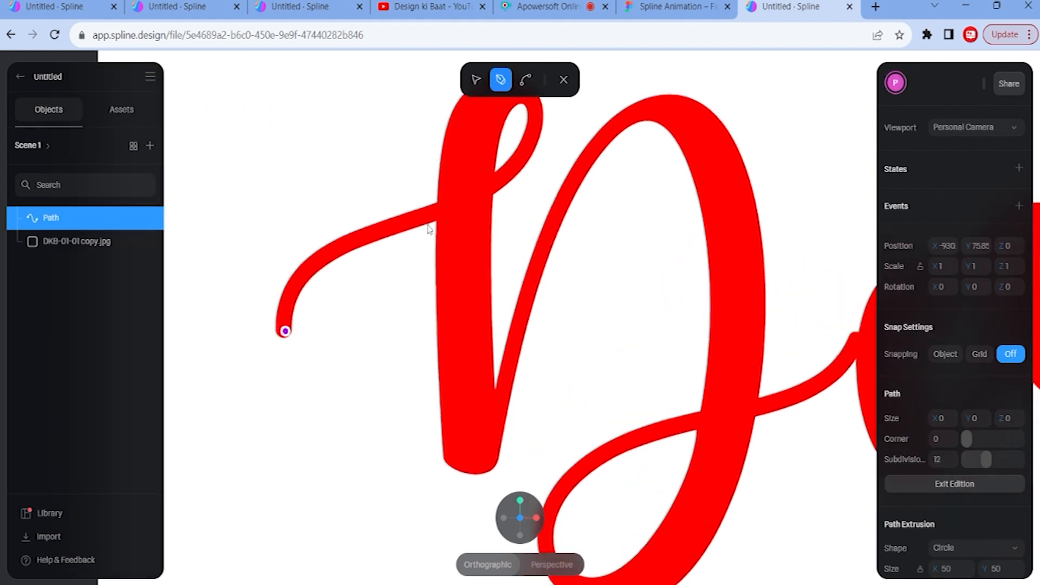
{"action": "left_click_drag", "start_coordinate": [433, 216], "coordinate": [546, 212]}
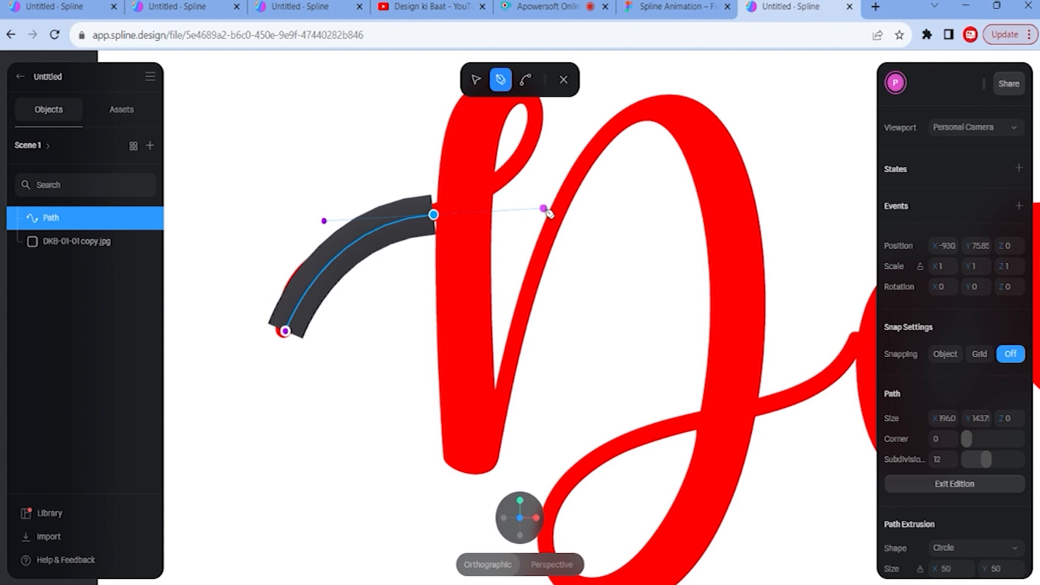
{"action": "scroll", "coordinate": [954, 421], "scroll_direction": "down", "scroll_amount": 5}
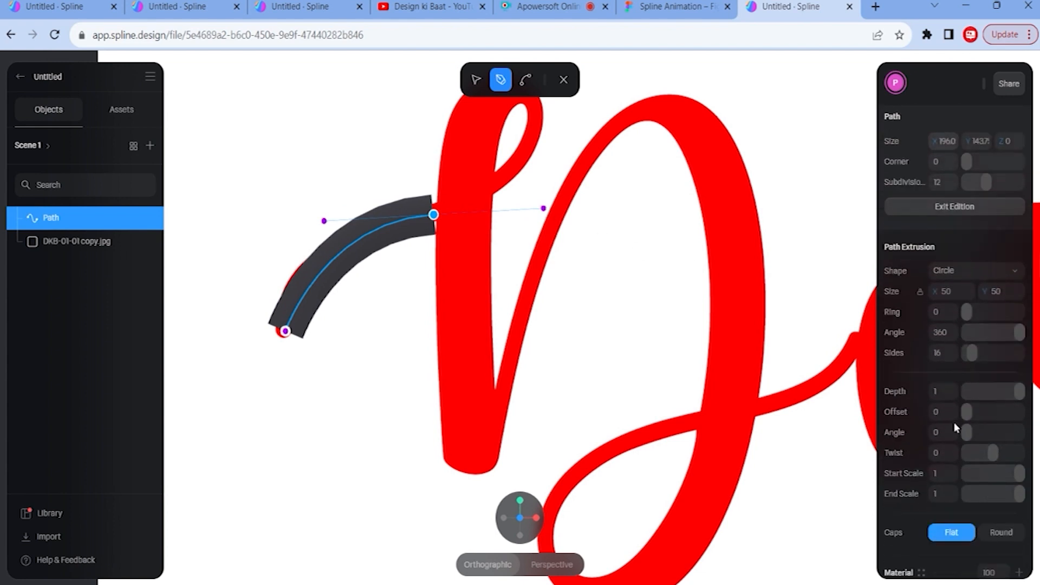
{"action": "scroll", "coordinate": [954, 428], "scroll_direction": "up", "scroll_amount": 1}
{"action": "left_click", "coordinate": [947, 349]}
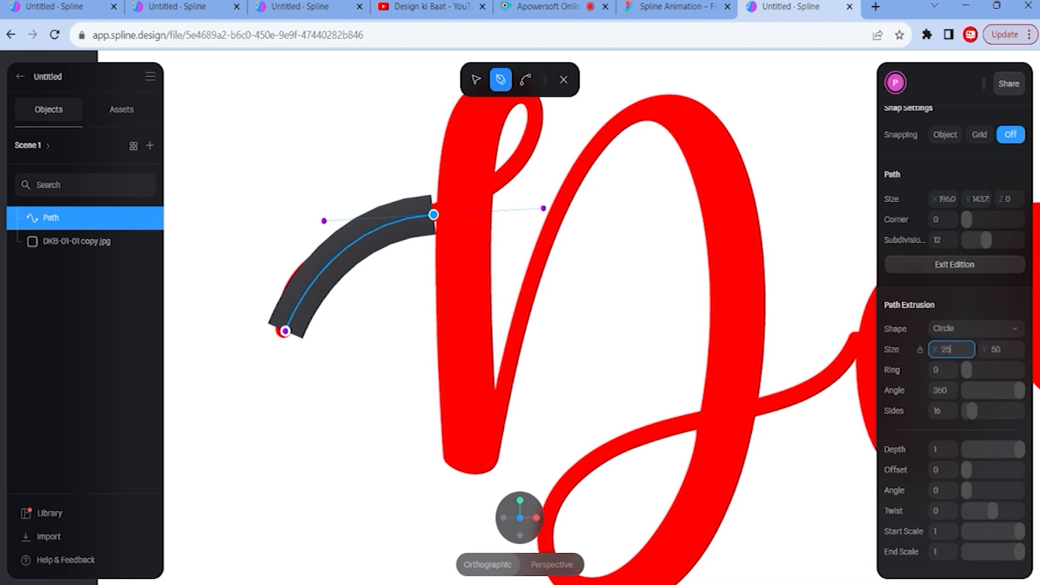
{"action": "type", "text": "25"}
{"action": "key", "text": "Return"}
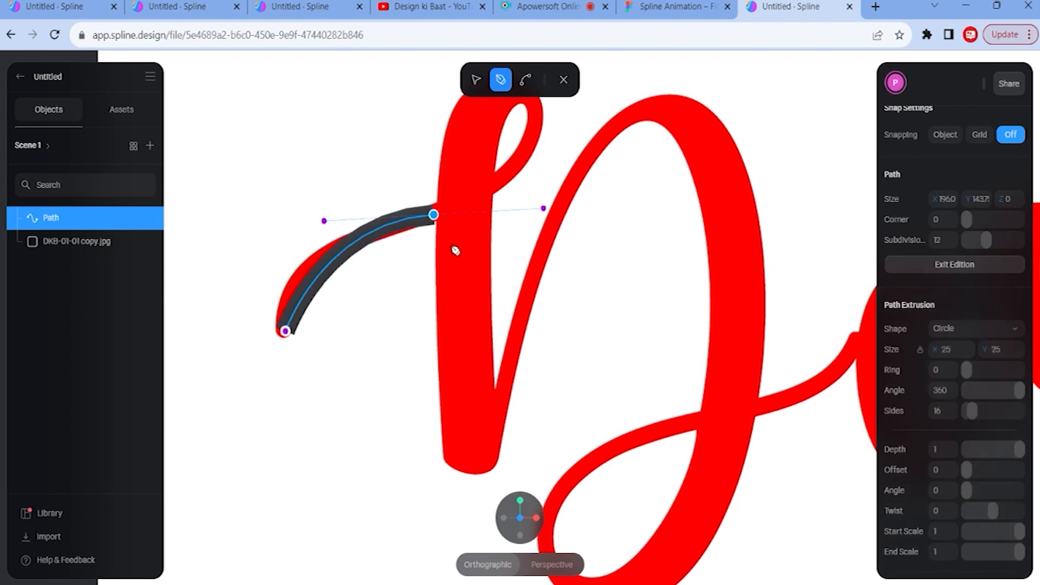
{"action": "key", "text": "ctrl+z"}
{"action": "key", "text": "ctrl+z"}
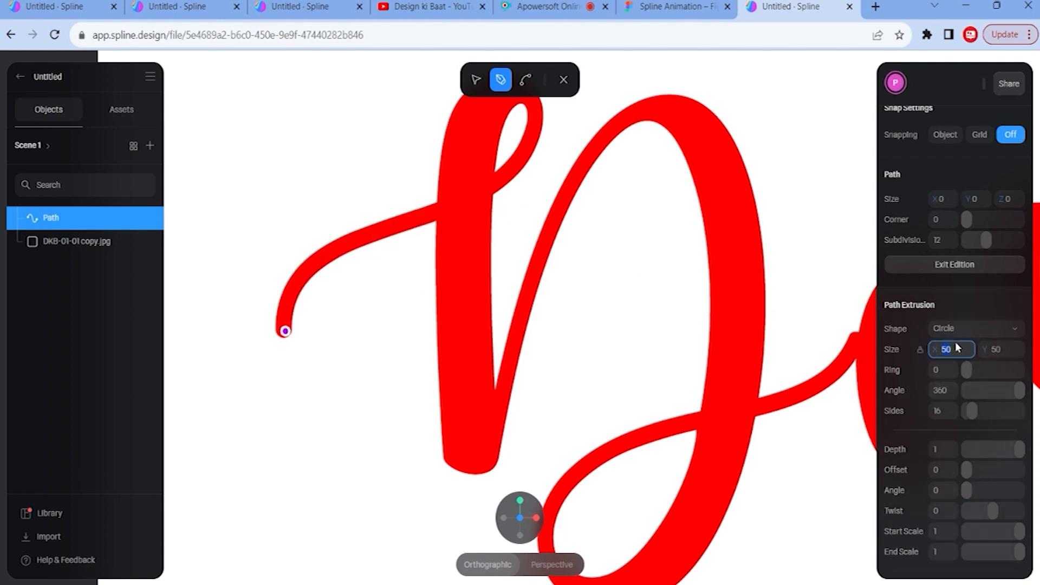
- Set the path's extrusion size to 25 and add a curved point midway along the D's entry stroke
{"action": "key", "text": "Return"}
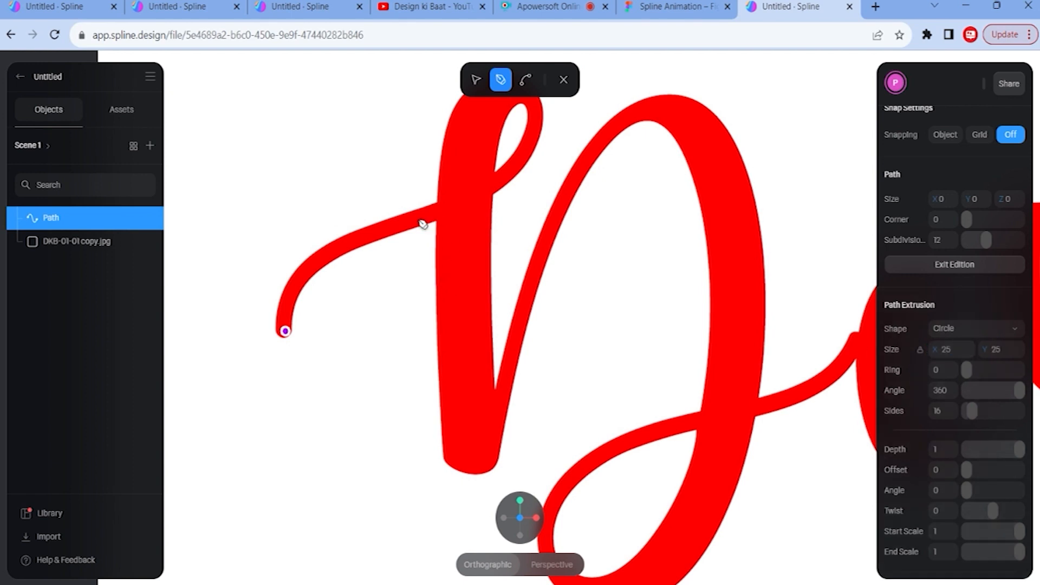
{"action": "left_click_drag", "start_coordinate": [355, 243], "coordinate": [429, 215]}
- Extend the path through the D's upper loop and onto the upper part of its thick stem with curved points
{"action": "scroll", "coordinate": [490, 201], "scroll_direction": "up", "scroll_amount": 2}
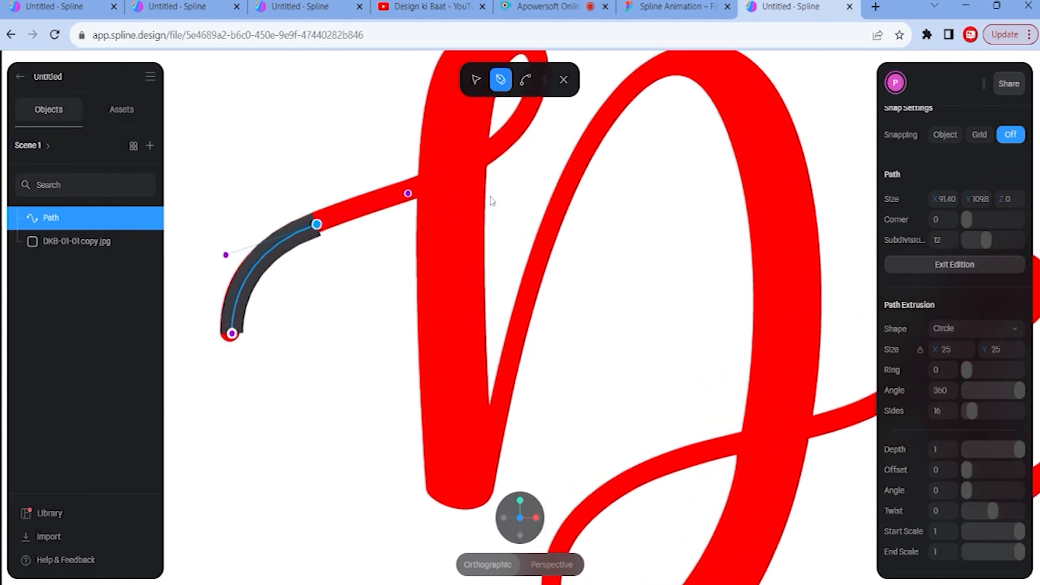
{"action": "left_click", "coordinate": [487, 160]}
{"action": "scroll", "coordinate": [492, 152], "scroll_direction": "up", "scroll_amount": 3}
{"action": "scroll", "coordinate": [491, 151], "scroll_direction": "down", "scroll_amount": 4}
{"action": "scroll", "coordinate": [491, 150], "scroll_direction": "down", "scroll_amount": 2}
{"action": "mouse_move", "coordinate": [518, 129]}
{"action": "left_mouse_down"}
{"action": "mouse_move", "coordinate": [482, 106]}
{"action": "mouse_move", "coordinate": [471, 151]}
{"action": "mouse_move", "coordinate": [463, 134]}
{"action": "mouse_move", "coordinate": [476, 149]}
{"action": "left_mouse_up"}
{"action": "left_click_drag", "start_coordinate": [462, 258], "coordinate": [468, 317]}
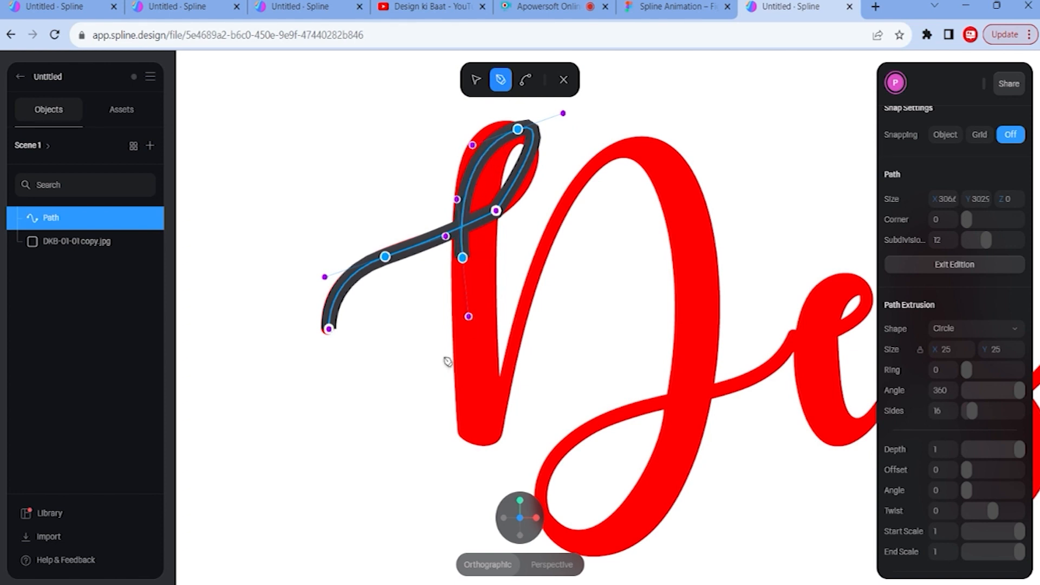
- Trace the D's stem with a sharp point at its base, then continue up and over the arch with curved points
{"action": "left_click", "coordinate": [480, 436]}
{"action": "left_click_drag", "start_coordinate": [587, 171], "coordinate": [627, 145]}
{"action": "left_click_drag", "start_coordinate": [675, 195], "coordinate": [693, 266]}
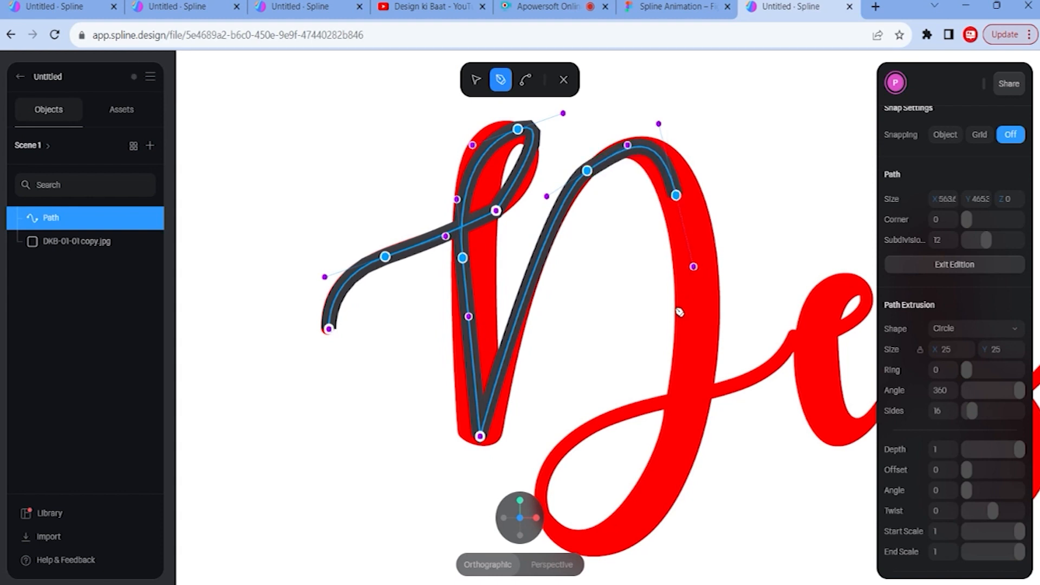
- Trace down the D's bowl, around its lower loop and back through the connecting stroke towards the e
{"action": "scroll", "coordinate": [679, 312], "scroll_direction": "down", "scroll_amount": 4}
{"action": "scroll", "coordinate": [672, 323], "scroll_direction": "down", "scroll_amount": 1}
{"action": "scroll", "coordinate": [644, 383], "scroll_direction": "up", "scroll_amount": 3}
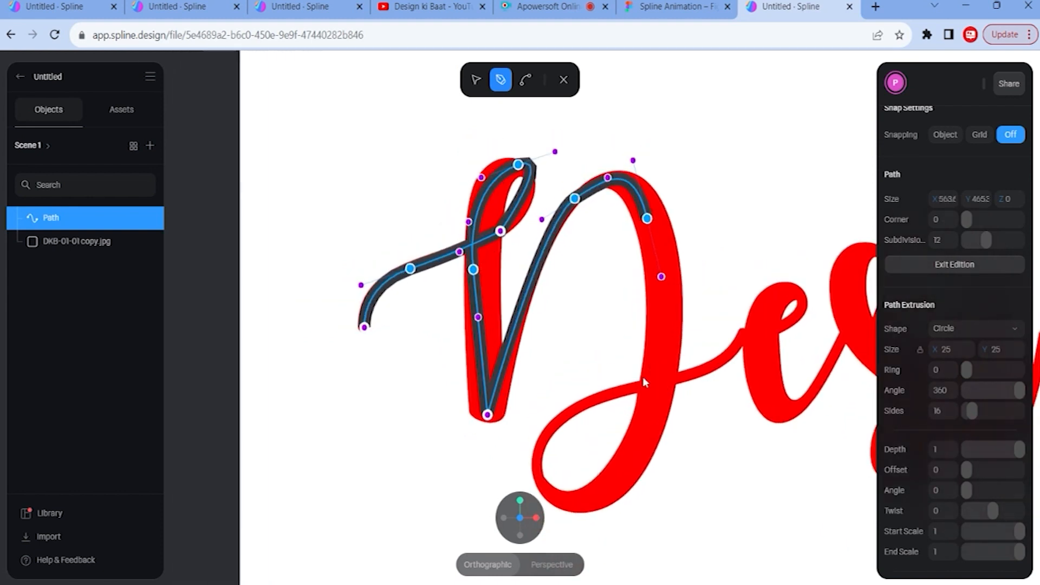
{"action": "scroll", "coordinate": [672, 344], "scroll_direction": "down", "scroll_amount": 1}
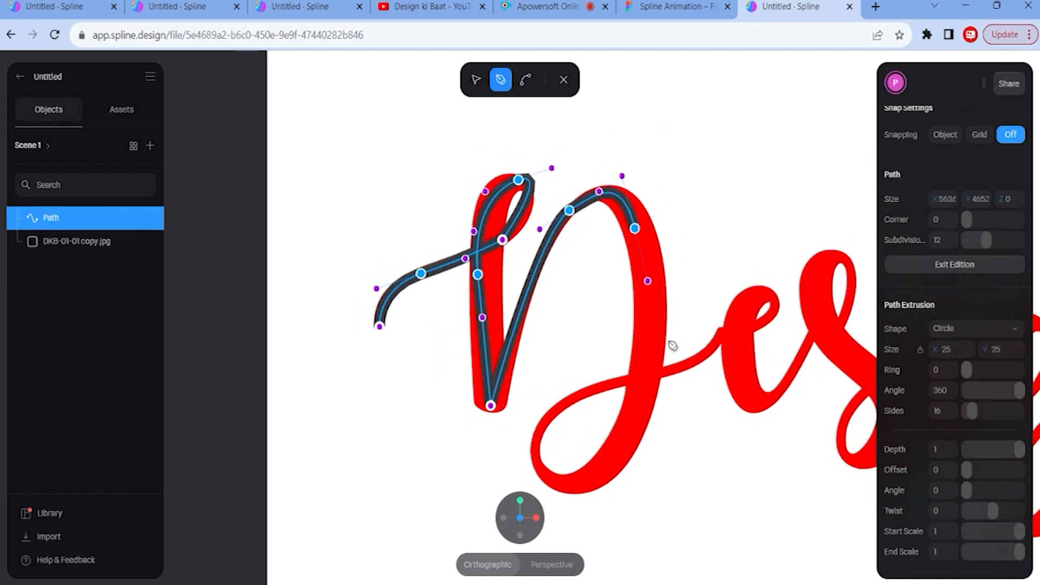
{"action": "left_click_drag", "start_coordinate": [652, 351], "coordinate": [639, 410]}
{"action": "left_click_drag", "start_coordinate": [565, 482], "coordinate": [535, 474]}
{"action": "left_click_drag", "start_coordinate": [621, 381], "coordinate": [711, 349]}
- Trace the letter e with curved points through its eye, stem and lower curve
{"action": "left_click_drag", "start_coordinate": [721, 330], "coordinate": [700, 313]}
{"action": "left_click_drag", "start_coordinate": [744, 352], "coordinate": [741, 364]}
{"action": "left_click_drag", "start_coordinate": [771, 397], "coordinate": [799, 373]}
- Trace the letter s through its upper loop, diagonal and lower curl with curved points
{"action": "mouse_move", "coordinate": [841, 320]}
{"action": "left_mouse_down"}
{"action": "mouse_move", "coordinate": [856, 326]}
{"action": "mouse_move", "coordinate": [857, 314]}
{"action": "left_mouse_up"}
{"action": "left_click_drag", "start_coordinate": [844, 261], "coordinate": [828, 259]}
{"action": "left_click_drag", "start_coordinate": [814, 309], "coordinate": [835, 347]}
{"action": "scroll", "coordinate": [816, 342], "scroll_direction": "down", "scroll_amount": 5}
{"action": "middle_click_drag", "start_coordinate": [816, 342], "coordinate": [612, 357]}
{"action": "scroll", "coordinate": [612, 357], "scroll_direction": "up", "scroll_amount": 3}
{"action": "left_click_drag", "start_coordinate": [572, 378], "coordinate": [590, 393]}
{"action": "left_click_drag", "start_coordinate": [601, 444], "coordinate": [554, 456]}
{"action": "left_click_drag", "start_coordinate": [580, 406], "coordinate": [603, 393]}
- Trace the body of the i and its exit stroke, and add the first curved point on the g's bowl
{"action": "left_click_drag", "start_coordinate": [631, 348], "coordinate": [638, 331]}
{"action": "left_click_drag", "start_coordinate": [655, 359], "coordinate": [649, 373]}
{"action": "left_click_drag", "start_coordinate": [665, 445], "coordinate": [689, 425]}
{"action": "left_click_drag", "start_coordinate": [690, 425], "coordinate": [688, 409]}
{"action": "left_click_drag", "start_coordinate": [698, 352], "coordinate": [744, 381]}
{"action": "left_click_drag", "start_coordinate": [725, 409], "coordinate": [715, 374]}
{"action": "left_click_drag", "start_coordinate": [761, 339], "coordinate": [746, 383]}
{"action": "key", "text": "ctrl+z"}
{"action": "key", "text": "ctrl+z"}
{"action": "key", "text": "ctrl+z"}
- Trace the g's round bowl and continue down its stem into the bottom of the descender loop
{"action": "left_click", "coordinate": [728, 340]}
{"action": "left_click_drag", "start_coordinate": [719, 406], "coordinate": [710, 393]}
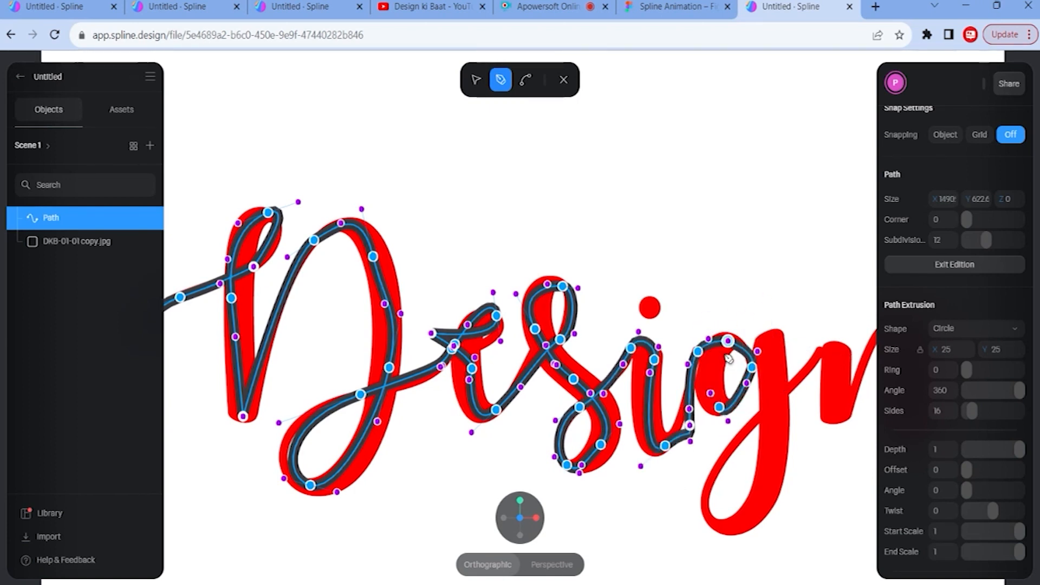
{"action": "left_click_drag", "start_coordinate": [715, 357], "coordinate": [730, 345]}
{"action": "left_click_drag", "start_coordinate": [771, 339], "coordinate": [776, 347]}
{"action": "left_click_drag", "start_coordinate": [772, 467], "coordinate": [766, 492]}
{"action": "left_click_drag", "start_coordinate": [712, 524], "coordinate": [697, 496]}
{"action": "left_click_drag", "start_coordinate": [792, 384], "coordinate": [817, 314]}
{"action": "key", "text": "ctrl+z"}
{"action": "key", "text": "ctrl+z"}
- Trace the letter n from the g's exit stroke, using a sharp point at the first stem's base and ending at the final upstroke
{"action": "left_click_drag", "start_coordinate": [773, 355], "coordinate": [783, 395]}
{"action": "left_click", "coordinate": [786, 415]}
{"action": "left_click_drag", "start_coordinate": [824, 328], "coordinate": [841, 305]}
{"action": "left_click_drag", "start_coordinate": [855, 349], "coordinate": [849, 371]}
{"action": "left_click_drag", "start_coordinate": [852, 433], "coordinate": [871, 412]}
{"action": "scroll", "coordinate": [861, 401], "scroll_direction": "down", "scroll_amount": 4}
{"action": "left_click_drag", "start_coordinate": [819, 347], "coordinate": [825, 330]}
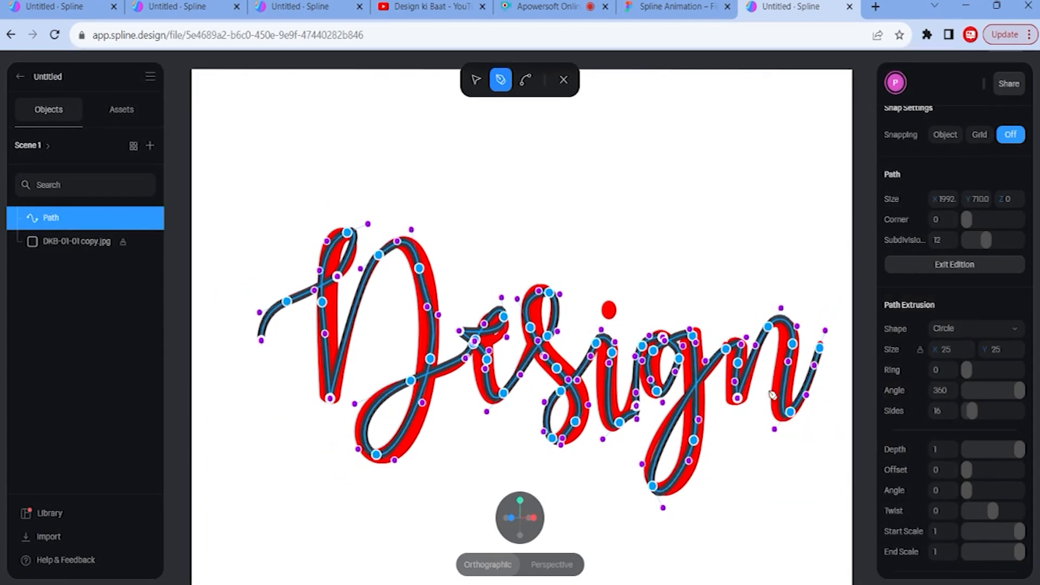
- Set the path's corner to 101 and its subdivisions to 16, and leave path editing
{"action": "scroll", "coordinate": [700, 278], "scroll_direction": "up", "scroll_amount": 2}
{"action": "scroll", "coordinate": [699, 278], "scroll_direction": "down", "scroll_amount": 2}
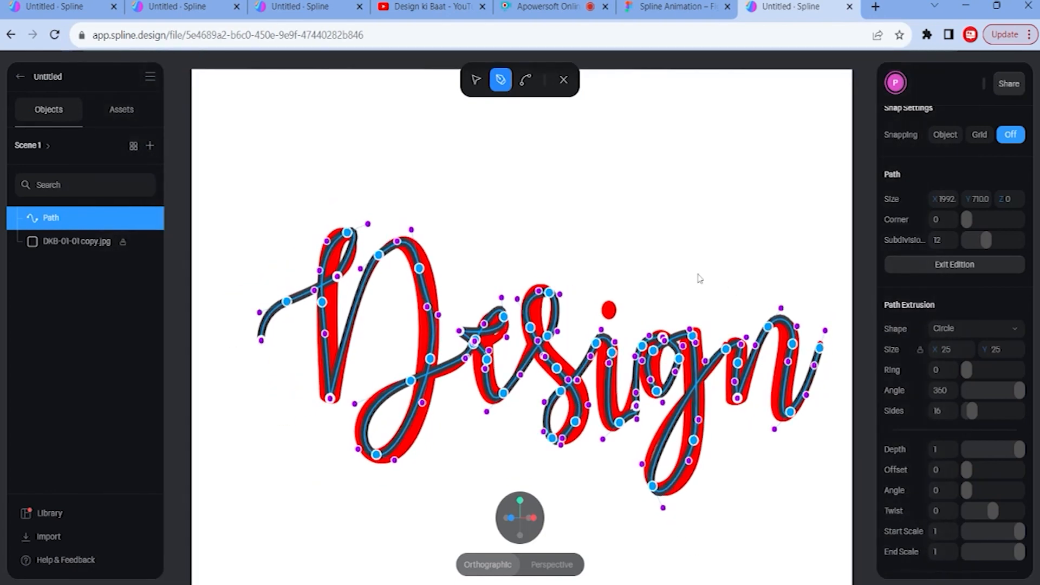
{"action": "scroll", "coordinate": [697, 277], "scroll_direction": "down", "scroll_amount": 1}
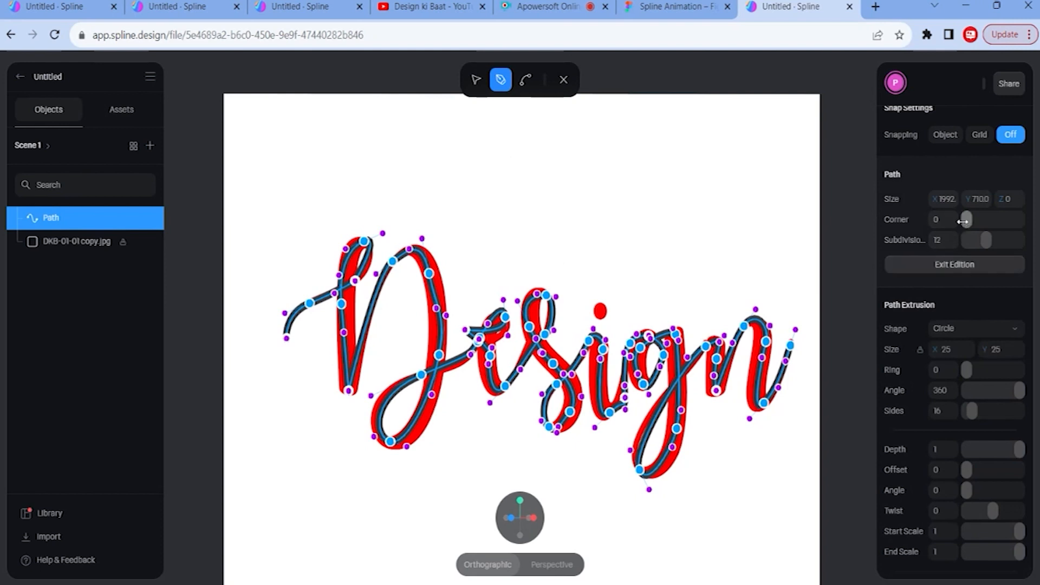
{"action": "left_click_drag", "start_coordinate": [964, 221], "coordinate": [991, 220]}
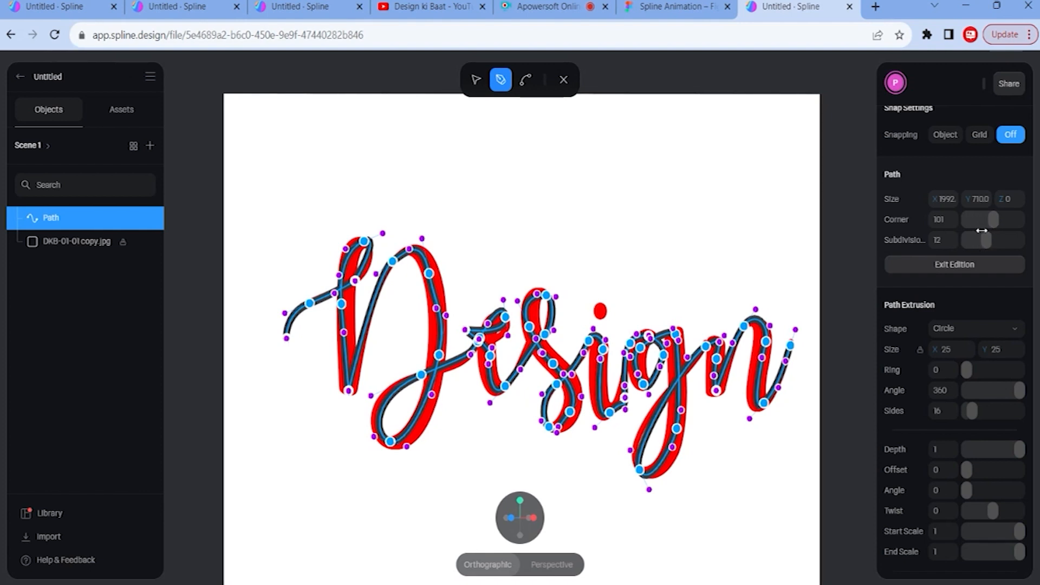
{"action": "left_click_drag", "start_coordinate": [985, 240], "coordinate": [990, 245]}
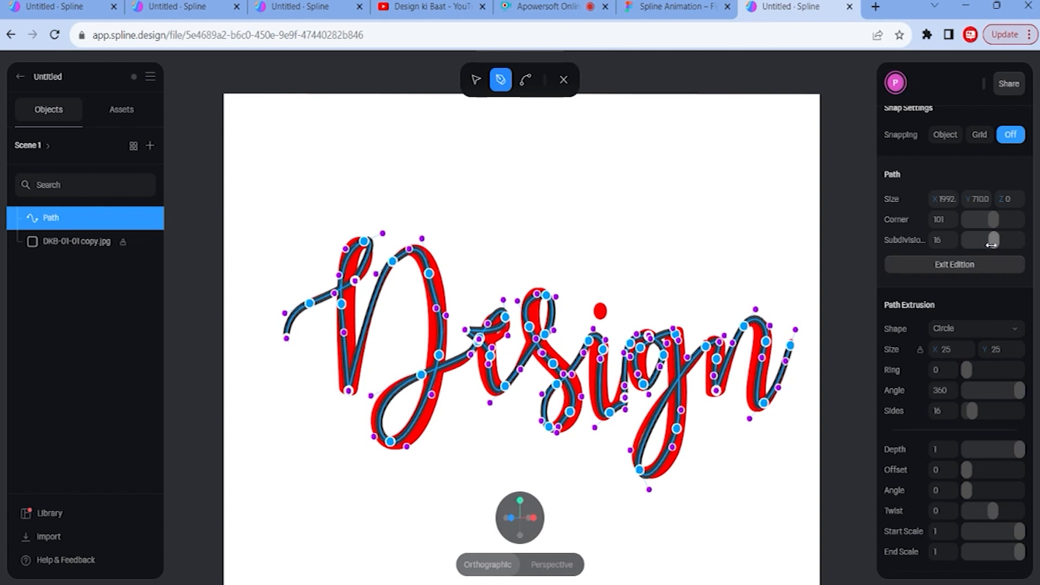
{"action": "left_click_drag", "start_coordinate": [990, 244], "coordinate": [990, 245]}
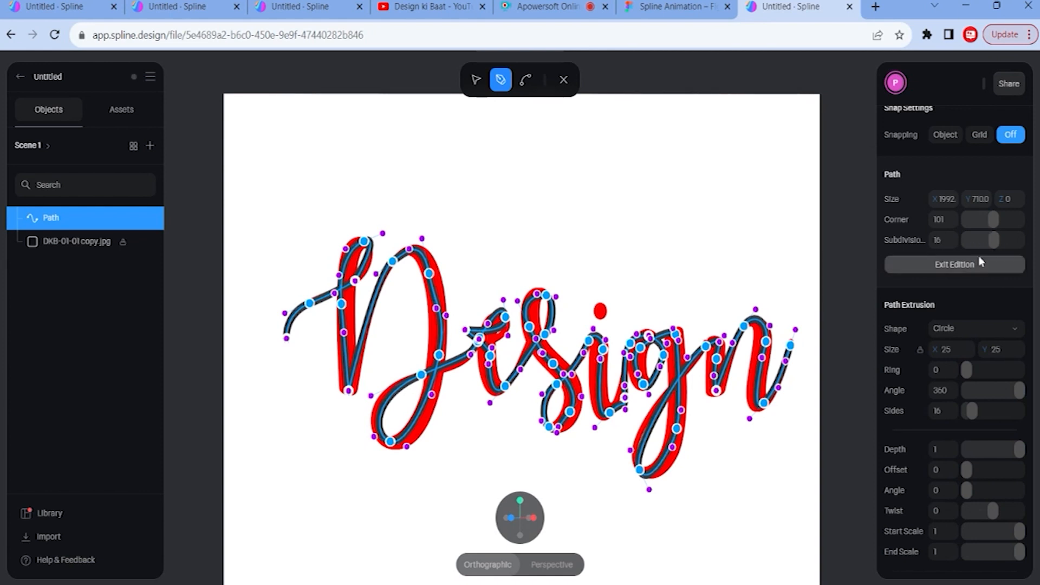
{"action": "left_click", "coordinate": [958, 269]}
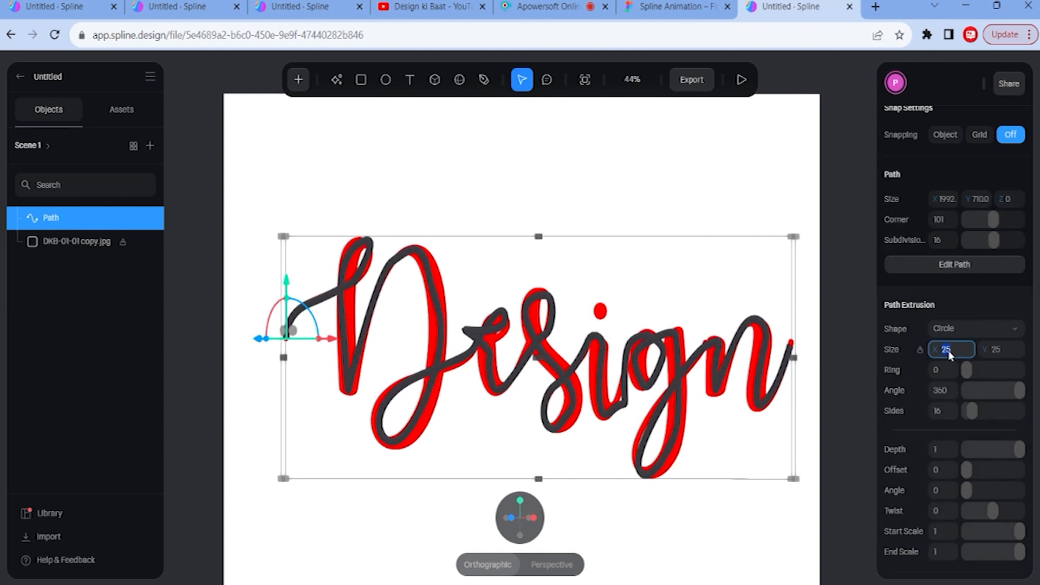
- Try an extrusion size of 50 for the path, then set it to 30
{"action": "type", "text": "0"}
{"action": "key", "text": "Return"}
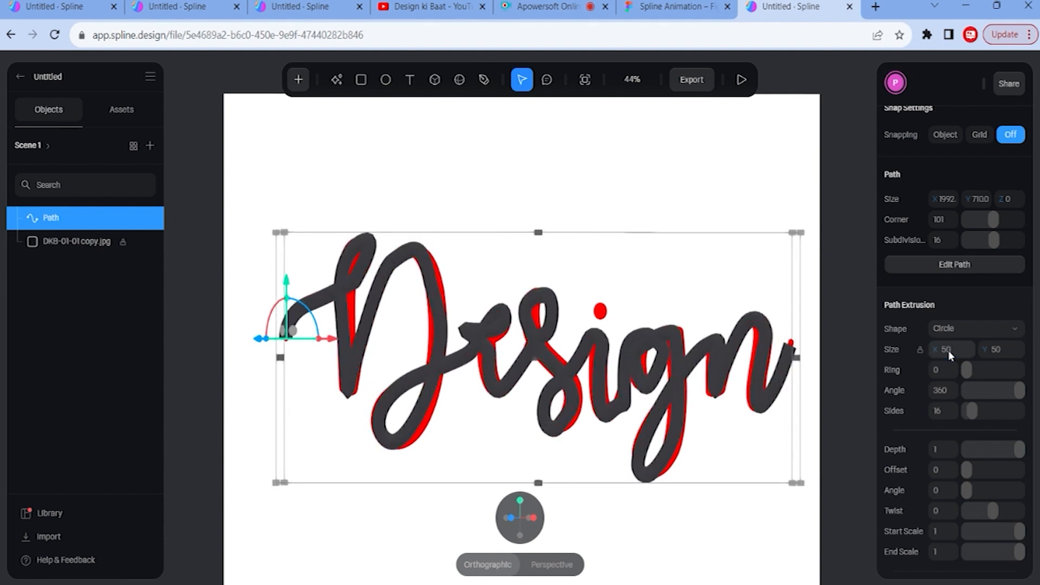
{"action": "left_click", "coordinate": [947, 352]}
{"action": "type", "text": "30"}
{"action": "key", "text": "Return"}
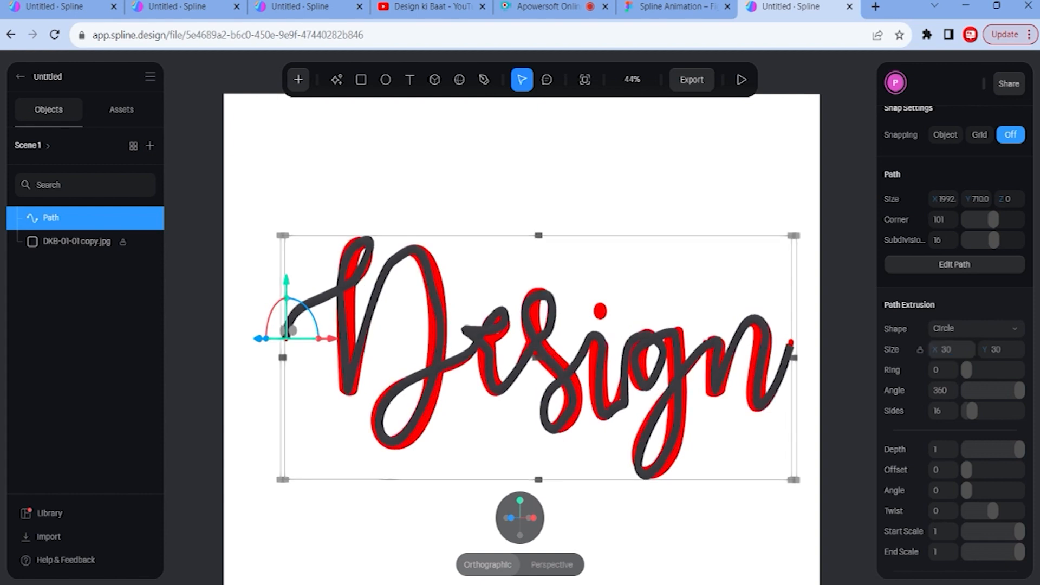
- Deselect the path and hide the DKB-01-01 copy.jpg reference image
{"action": "scroll", "coordinate": [729, 374], "scroll_direction": "down", "scroll_amount": 3}
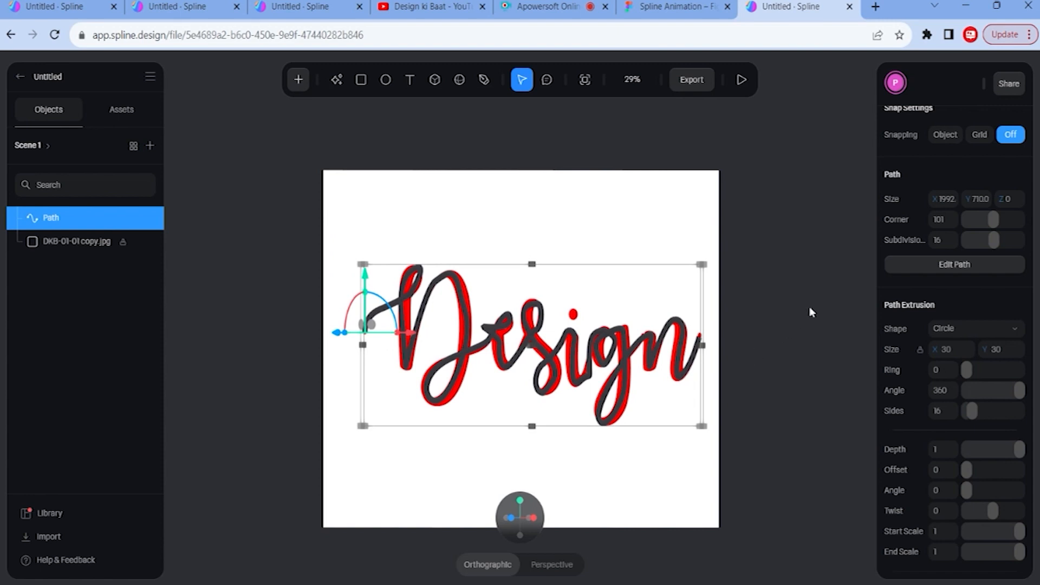
{"action": "left_click", "coordinate": [527, 226]}
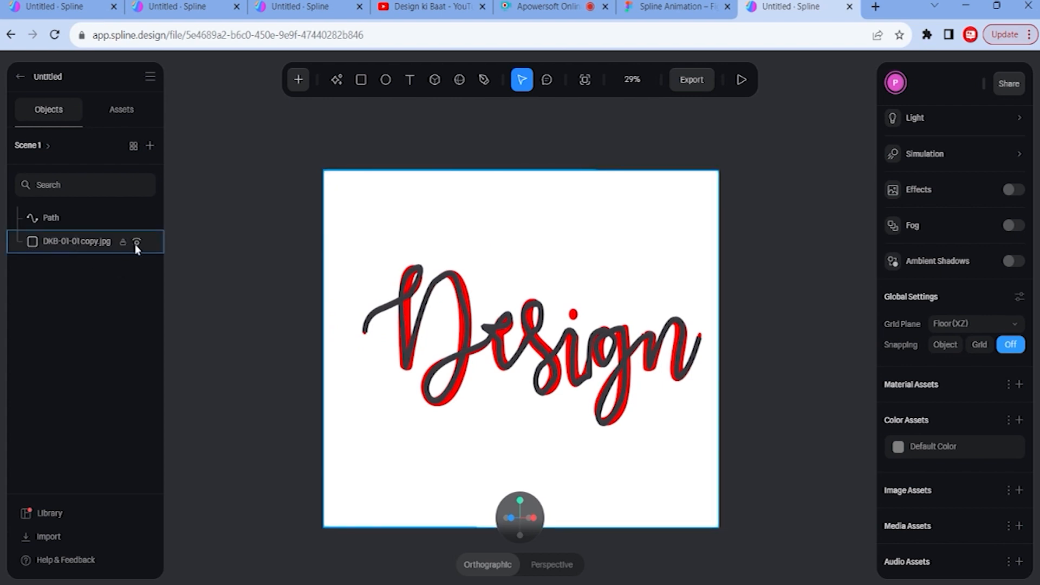
{"action": "left_click", "coordinate": [137, 243]}
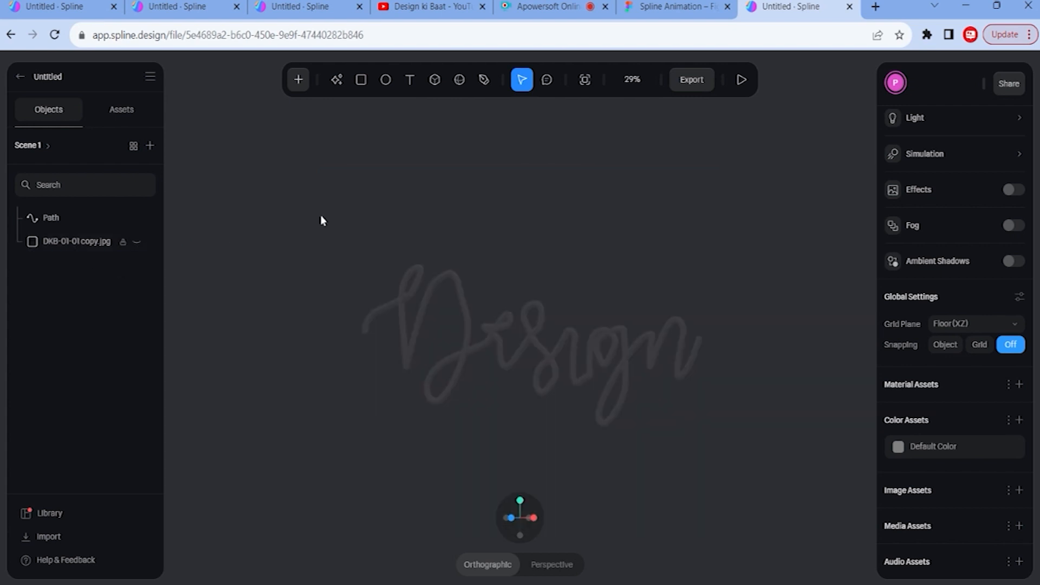
- Select the traced path and examine its material settings and the tube's surface up close
{"action": "left_click", "coordinate": [636, 352]}
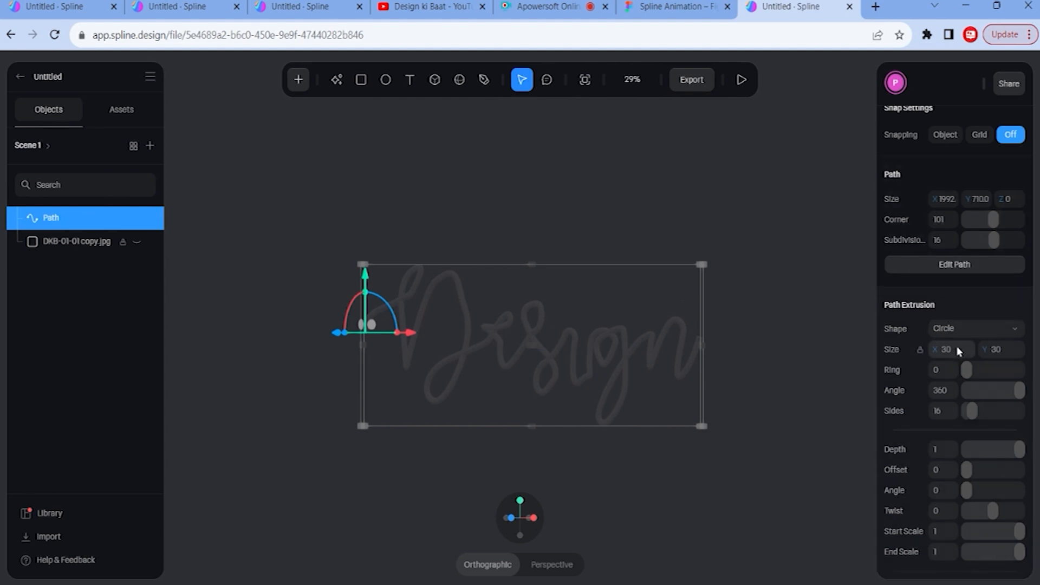
{"action": "scroll", "coordinate": [956, 351], "scroll_direction": "down", "scroll_amount": 5}
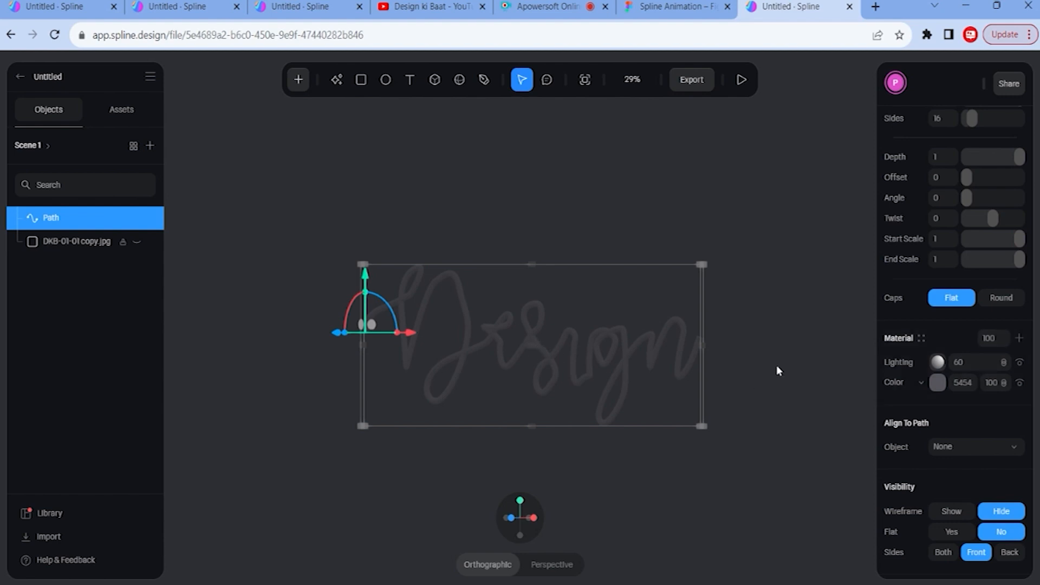
{"action": "scroll", "coordinate": [489, 367], "scroll_direction": "up", "scroll_amount": 5}
{"action": "scroll", "coordinate": [603, 388], "scroll_direction": "up", "scroll_amount": 10}
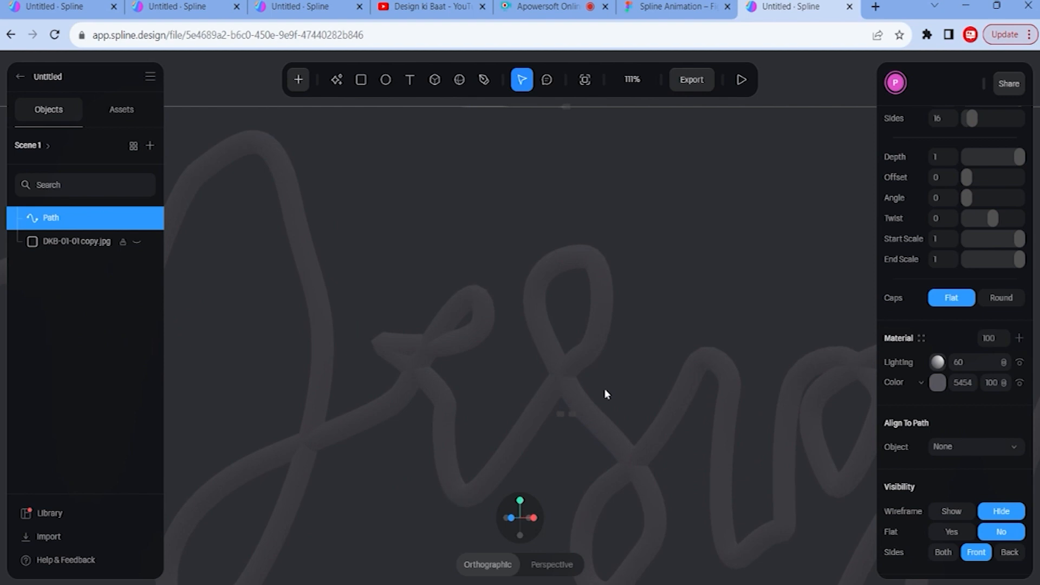
{"action": "scroll", "coordinate": [621, 452], "scroll_direction": "down", "scroll_amount": 4}
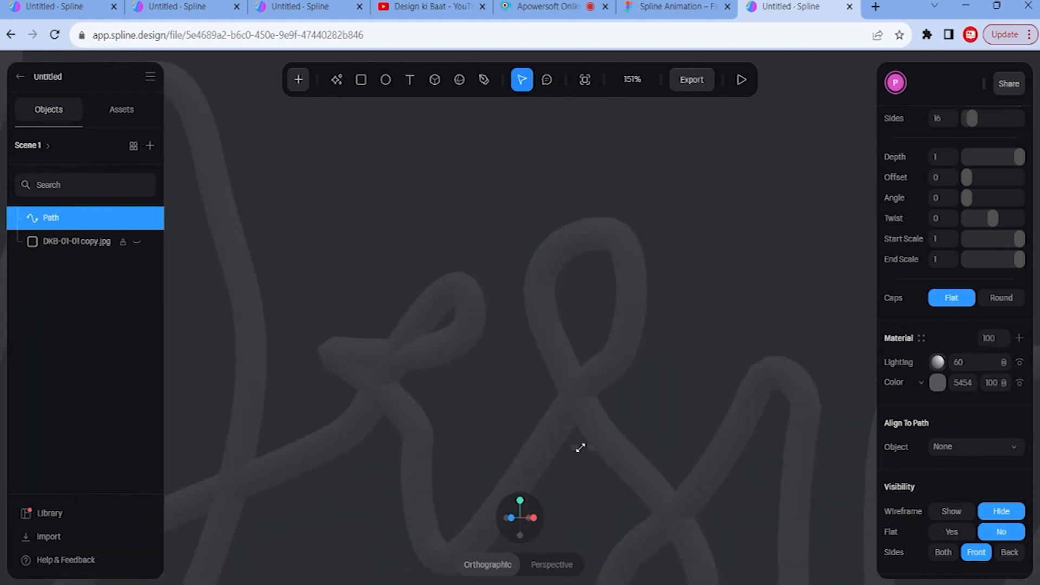
{"action": "scroll", "coordinate": [629, 414], "scroll_direction": "down", "scroll_amount": 3}
{"action": "scroll", "coordinate": [631, 414], "scroll_direction": "down", "scroll_amount": 5}
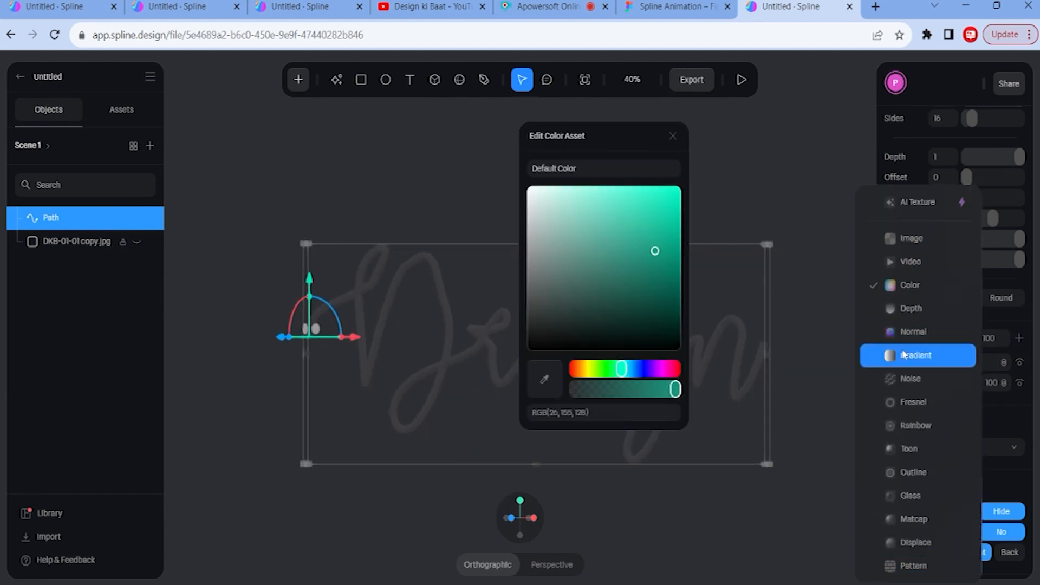
- Try the Pattern and Displace types for the path's color material layer
{"action": "left_click", "coordinate": [913, 567]}
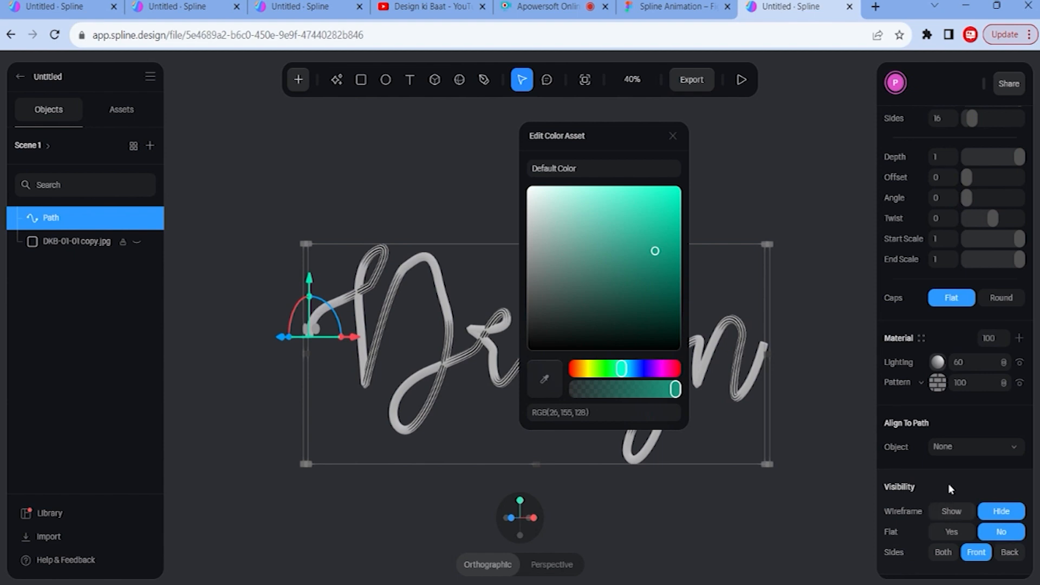
{"action": "left_click", "coordinate": [941, 382]}
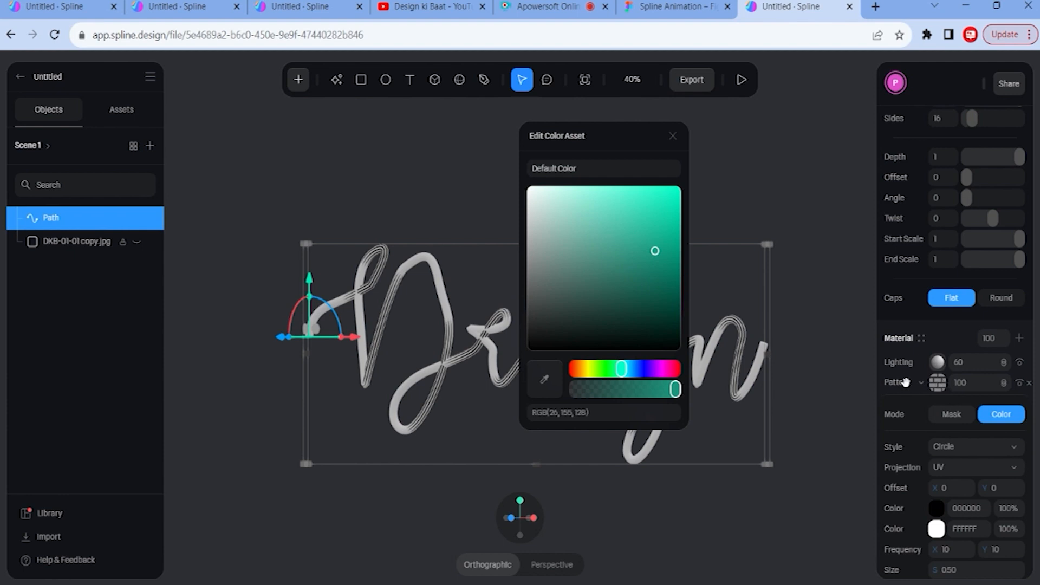
{"action": "left_click", "coordinate": [921, 384]}
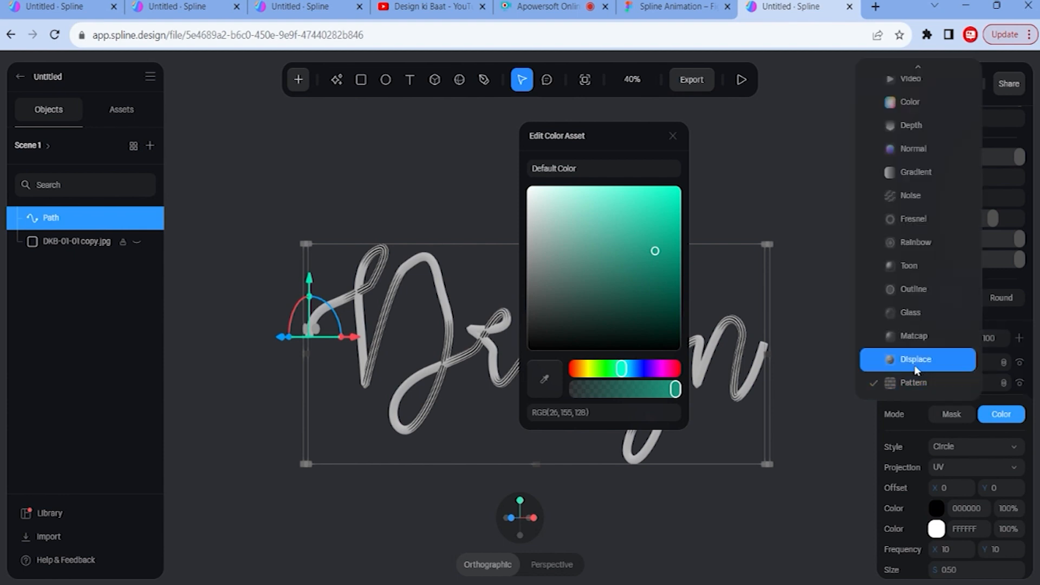
{"action": "left_click", "coordinate": [915, 360]}
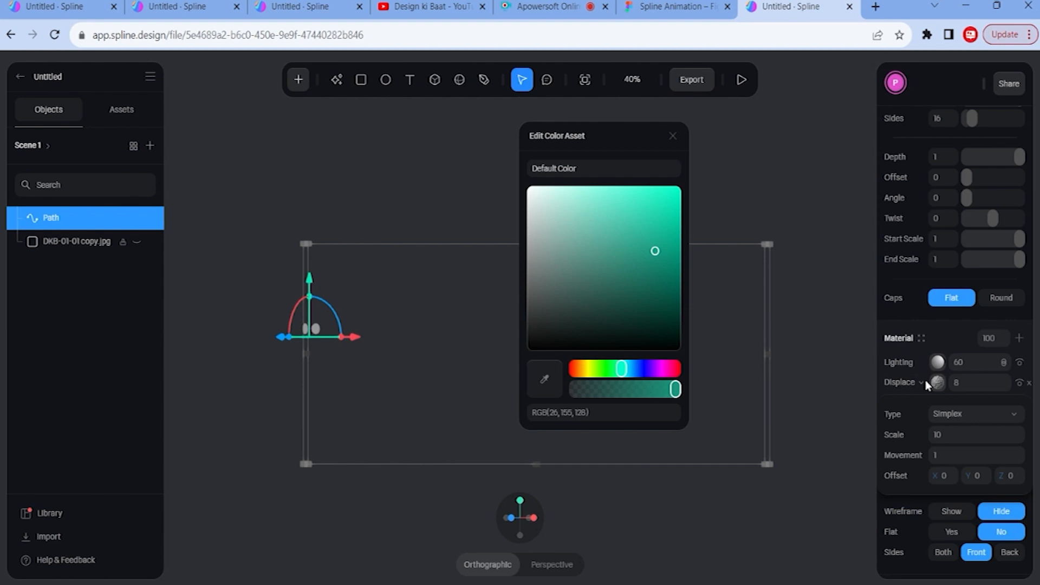
- Try the Noise and Toon types for the same material layer of the path
{"action": "left_click", "coordinate": [922, 382]}
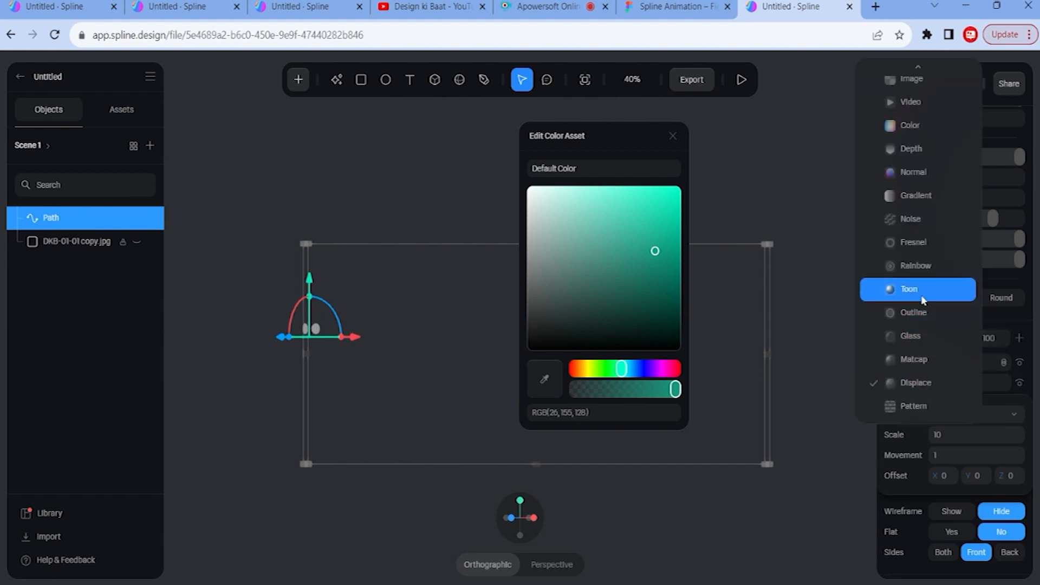
{"action": "left_click", "coordinate": [921, 224]}
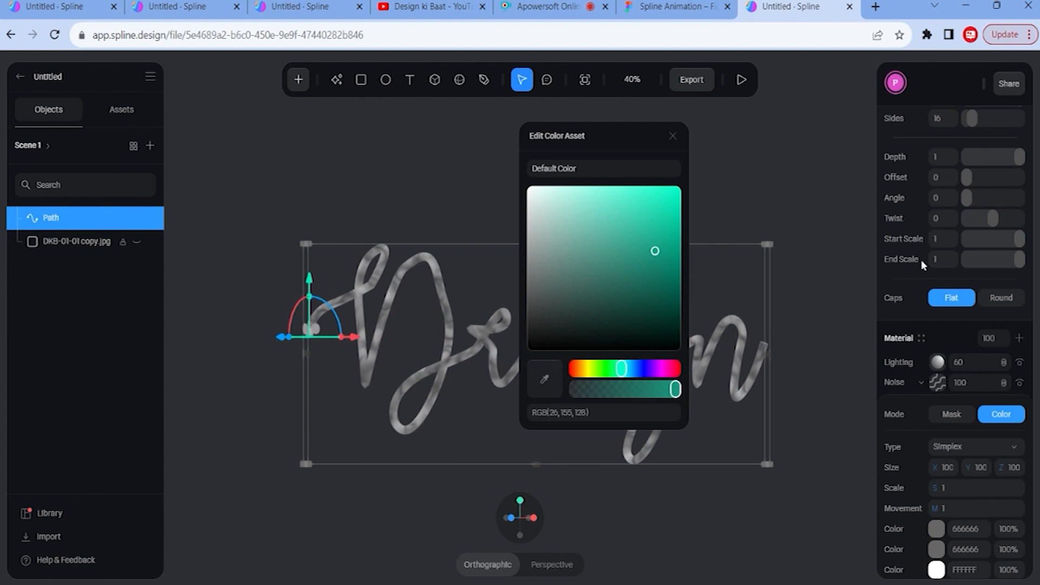
{"action": "left_click", "coordinate": [939, 384]}
{"action": "left_click", "coordinate": [920, 384]}
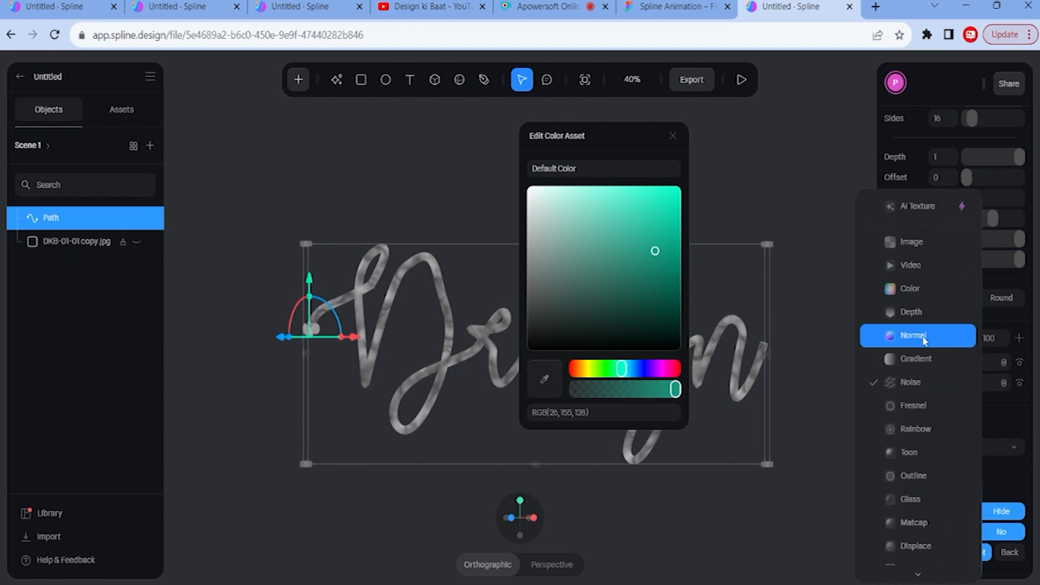
{"action": "left_click", "coordinate": [914, 452]}
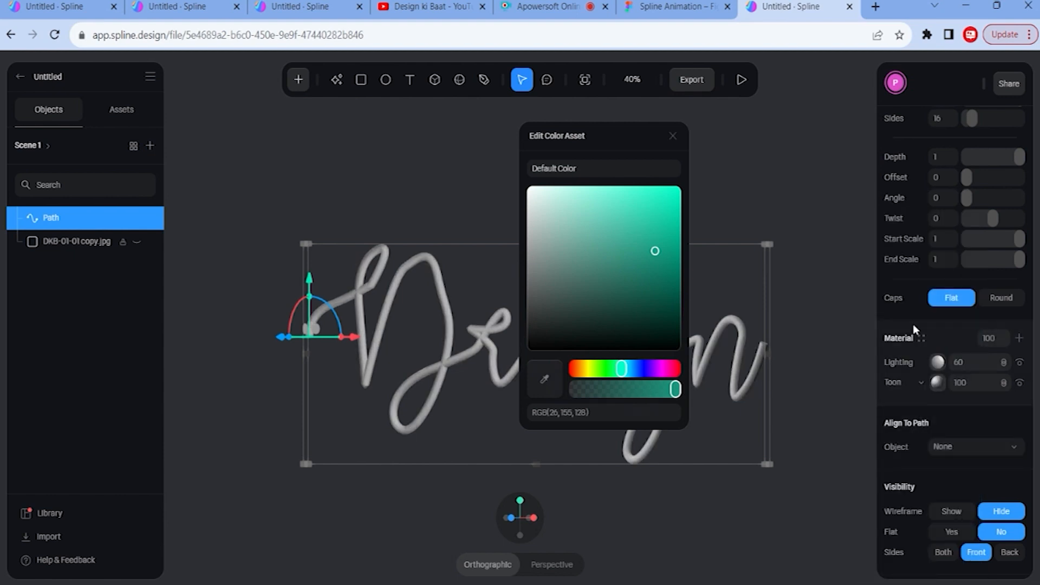
- Change the path's material layer to Normal and close the color asset editor
{"action": "left_click", "coordinate": [915, 387]}
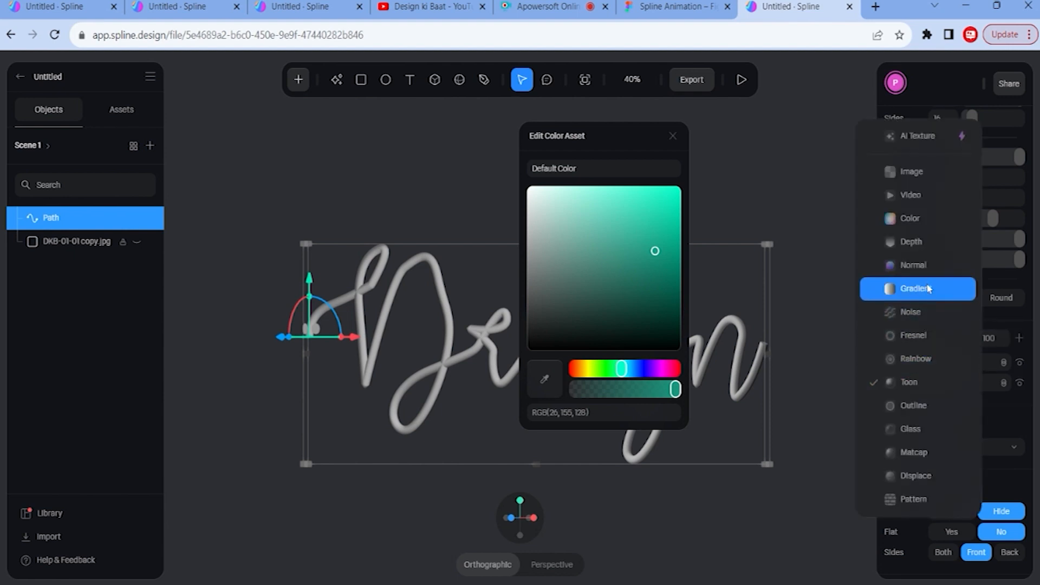
{"action": "left_click", "coordinate": [915, 265]}
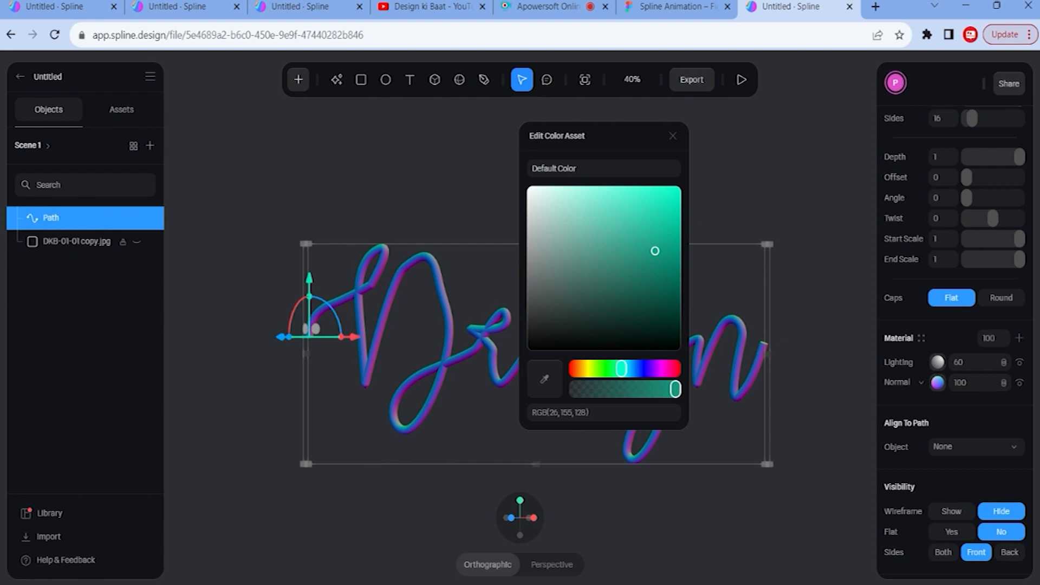
{"action": "left_click", "coordinate": [672, 136]}
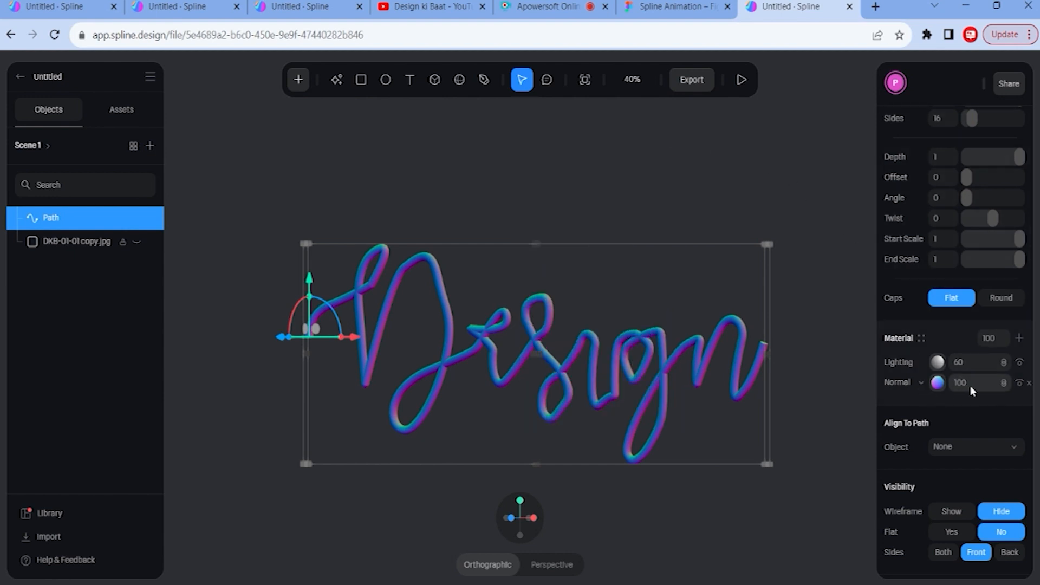
{"action": "scroll", "coordinate": [964, 418], "scroll_direction": "down", "scroll_amount": 3}
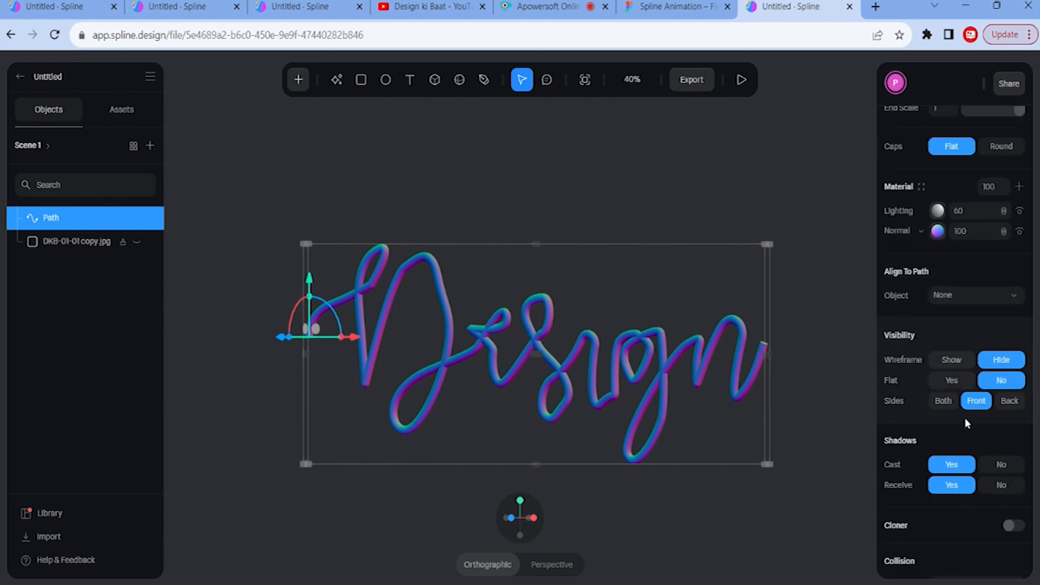
- Examine the path's Lighting material layer and its remaining extrusion, visibility and shadow settings
{"action": "scroll", "coordinate": [964, 418], "scroll_direction": "up", "scroll_amount": 4}
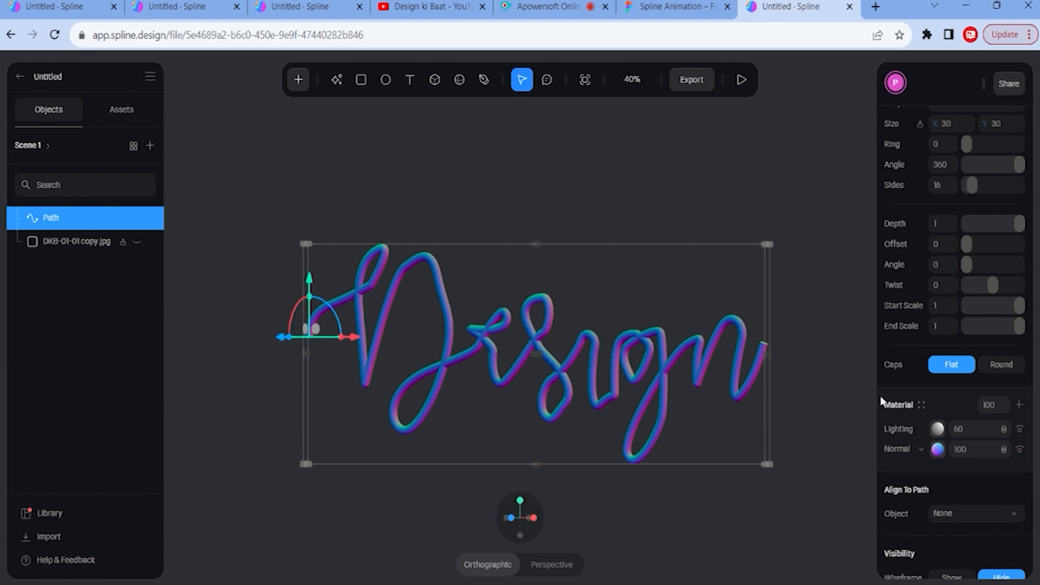
{"action": "left_click", "coordinate": [935, 434]}
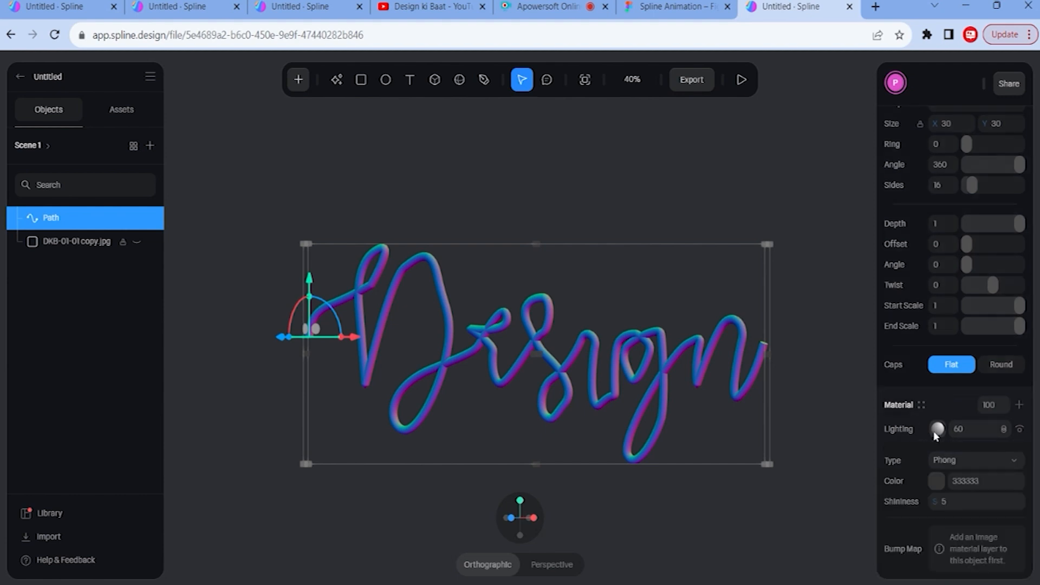
{"action": "left_click", "coordinate": [901, 389]}
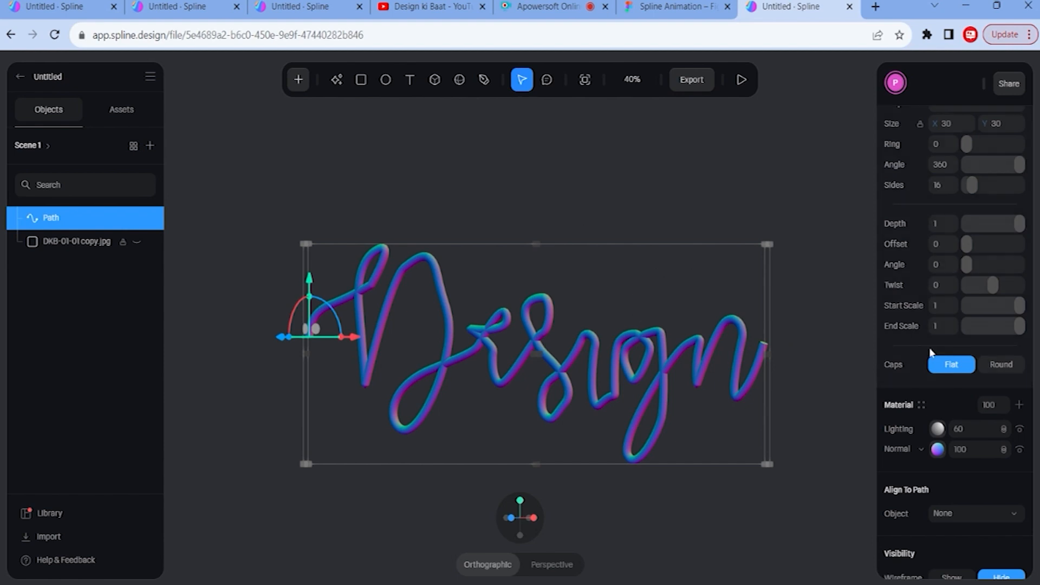
{"action": "scroll", "coordinate": [929, 352], "scroll_direction": "down", "scroll_amount": 3}
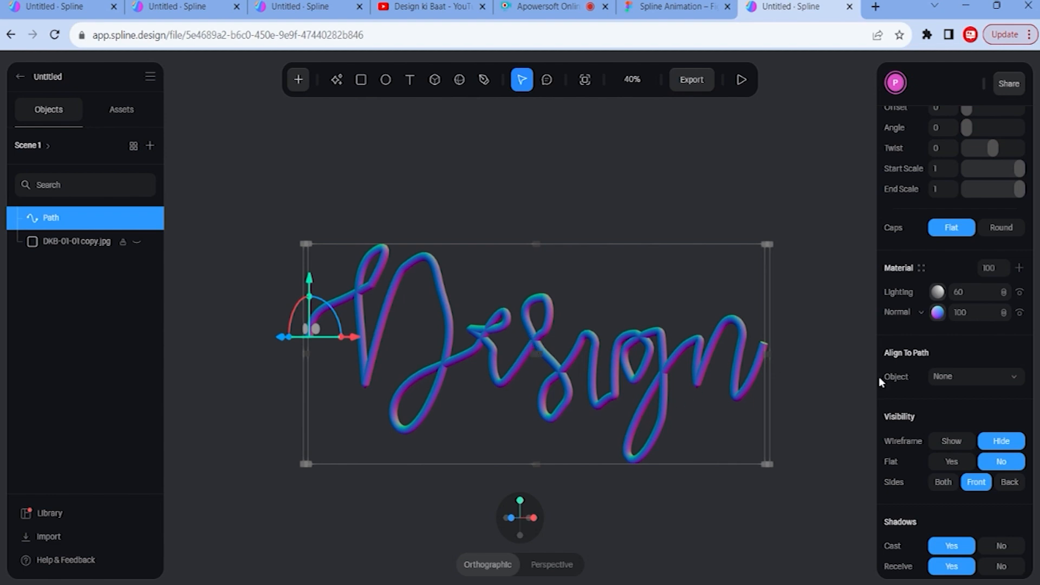
{"action": "scroll", "coordinate": [969, 342], "scroll_direction": "down", "scroll_amount": 2}
{"action": "scroll", "coordinate": [969, 339], "scroll_direction": "up", "scroll_amount": 8}
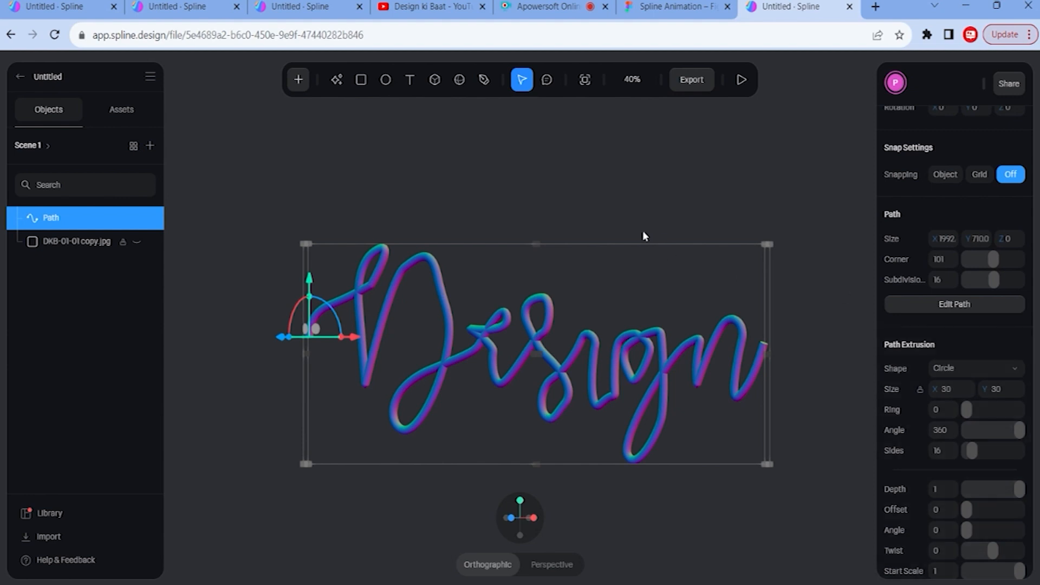
- Deselect the path, turn on the scene's Effects and enable the Bloom effect
{"action": "left_click", "coordinate": [647, 216]}
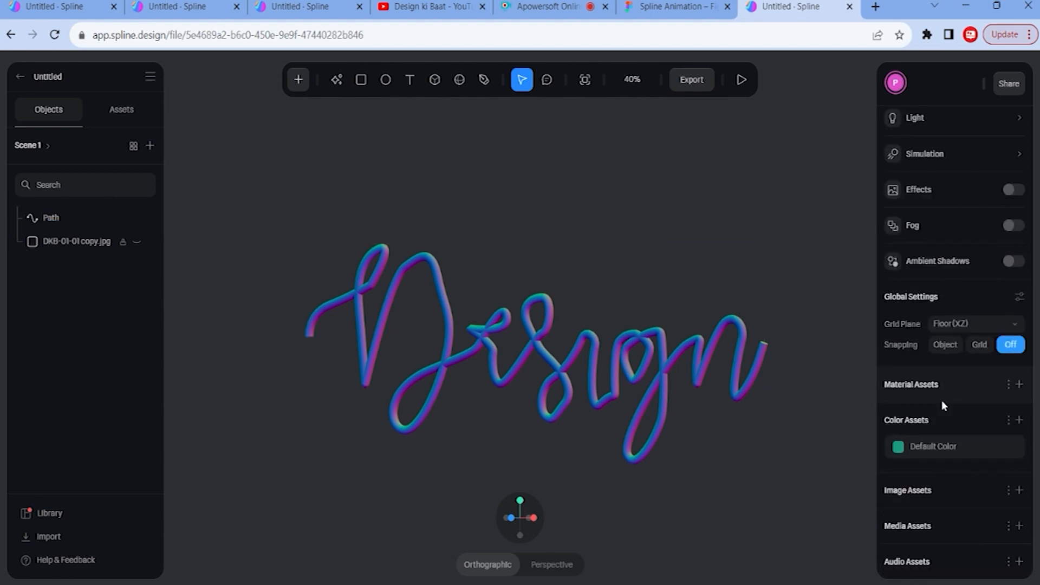
{"action": "scroll", "coordinate": [941, 400], "scroll_direction": "up", "scroll_amount": 4}
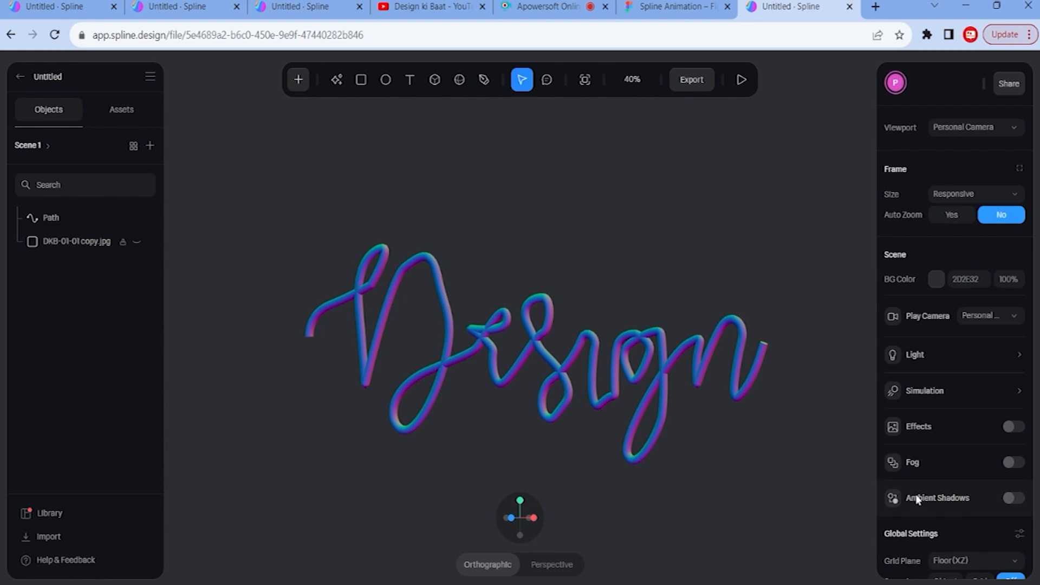
{"action": "left_click", "coordinate": [1015, 428]}
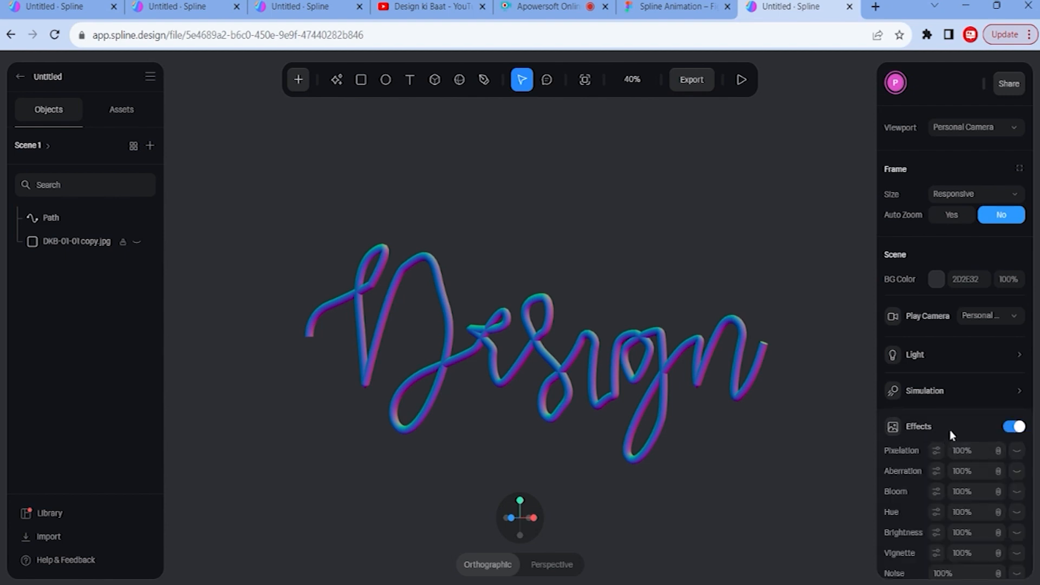
{"action": "scroll", "coordinate": [949, 431], "scroll_direction": "down", "scroll_amount": 1}
{"action": "scroll", "coordinate": [949, 430], "scroll_direction": "down", "scroll_amount": 2}
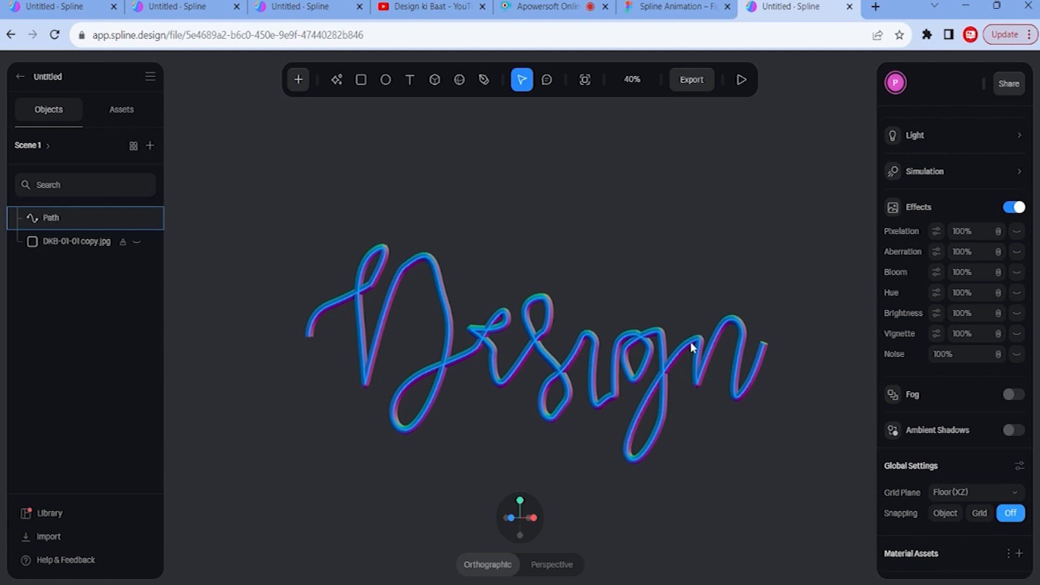
{"action": "left_click", "coordinate": [1017, 273]}
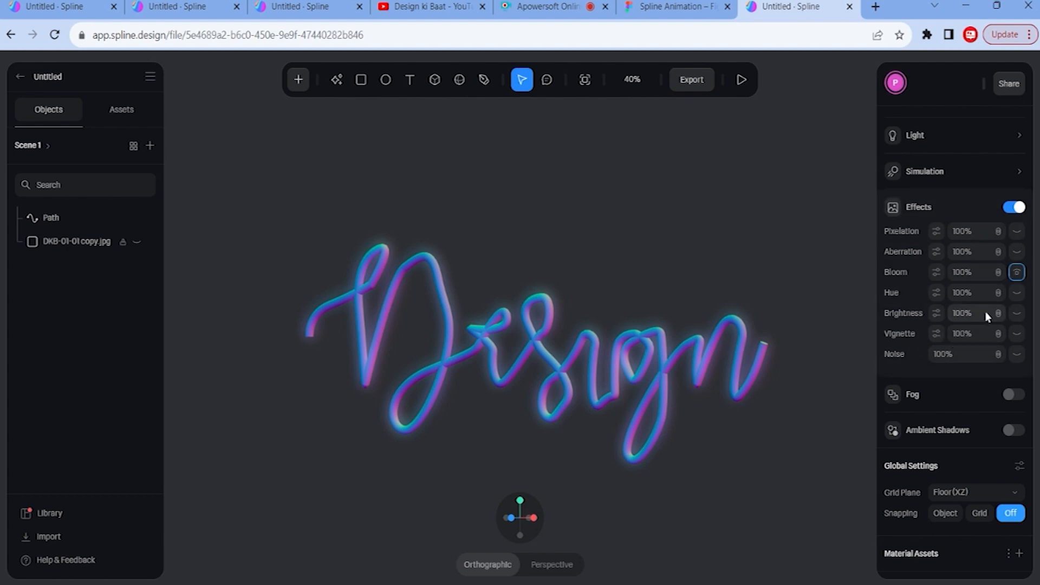
- Enable the scene's Brightness effect and set it to 60%
{"action": "left_click", "coordinate": [1014, 315]}
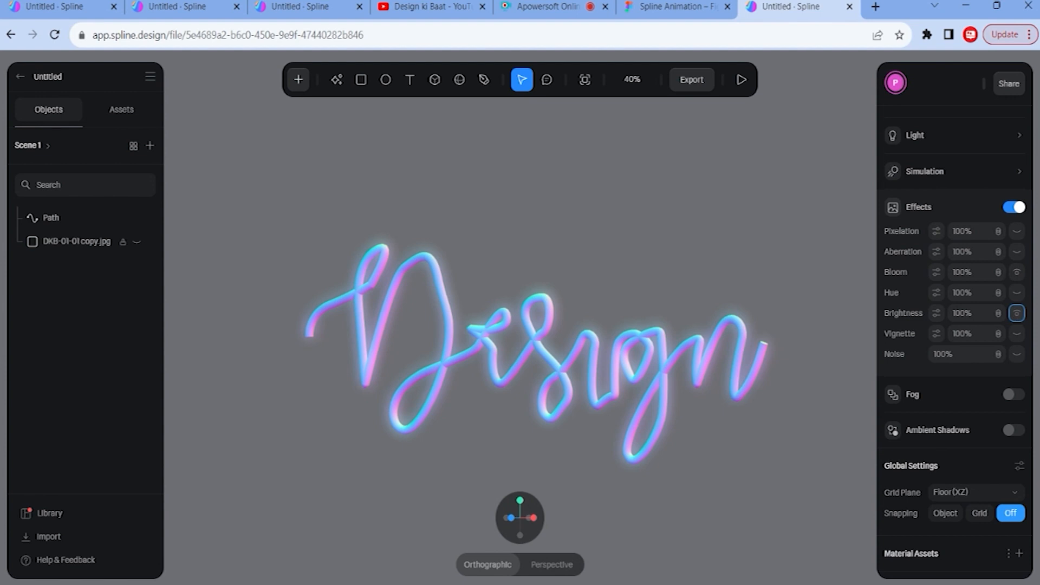
{"action": "left_click", "coordinate": [964, 318]}
{"action": "type", "text": "00"}
{"action": "key", "text": "Return"}
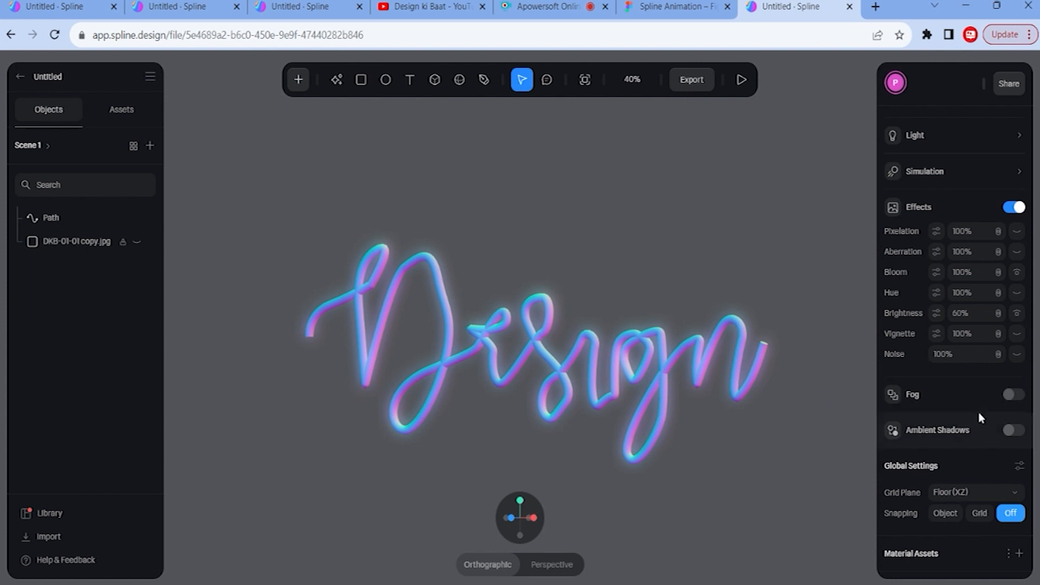
- Select the Design path and try Polygon and Star as its extrusion shape, going back to Circle
{"action": "left_click", "coordinate": [737, 335]}
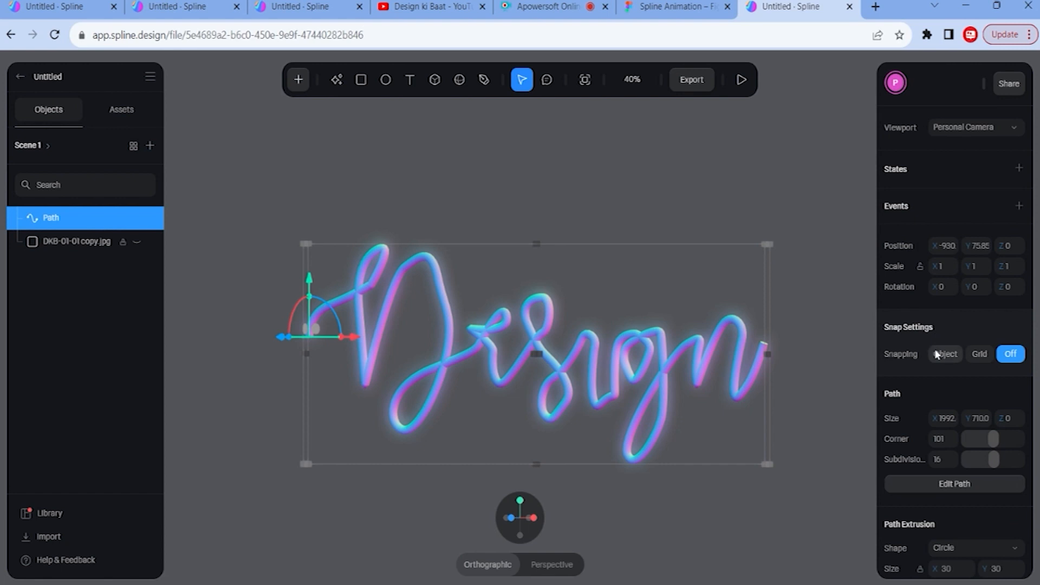
{"action": "scroll", "coordinate": [972, 400], "scroll_direction": "down", "scroll_amount": 6}
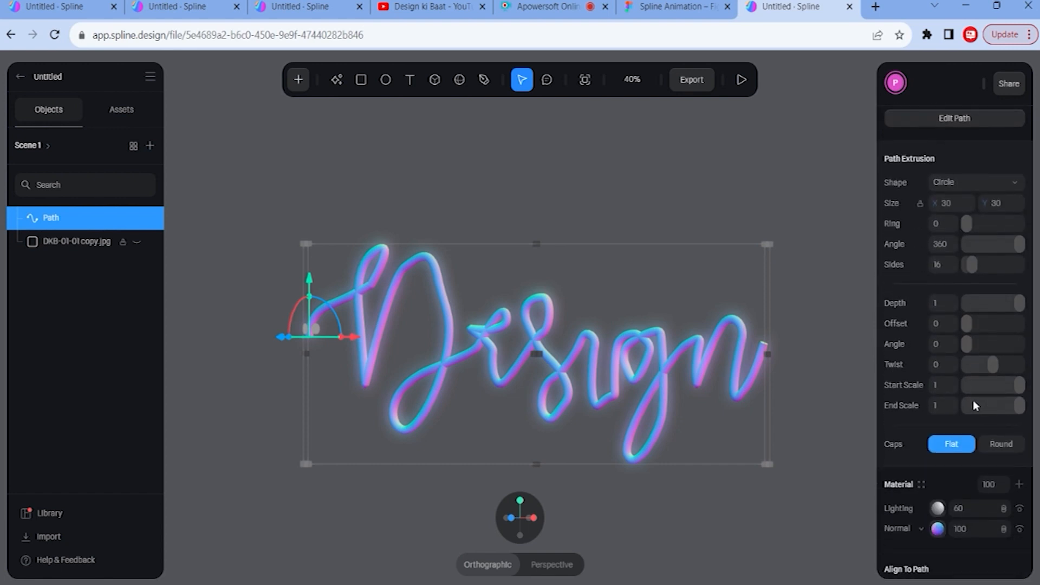
{"action": "left_click", "coordinate": [974, 183]}
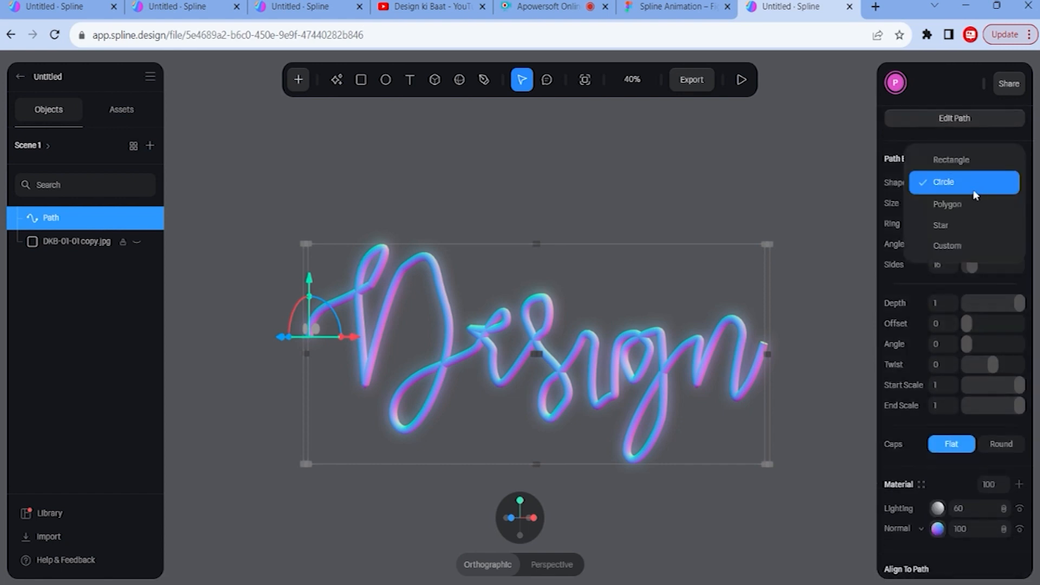
{"action": "left_click", "coordinate": [970, 203]}
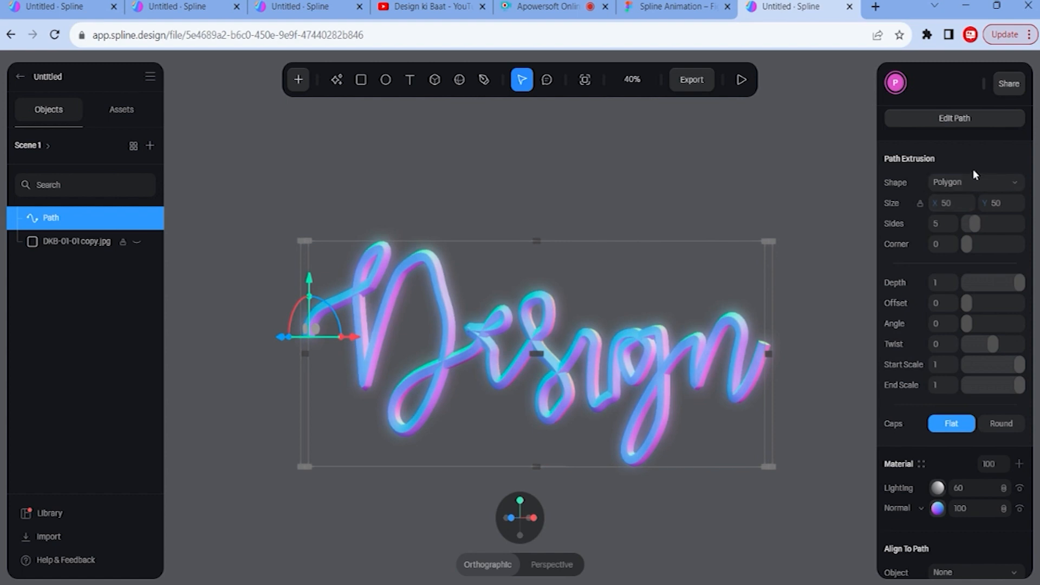
{"action": "left_click", "coordinate": [976, 184]}
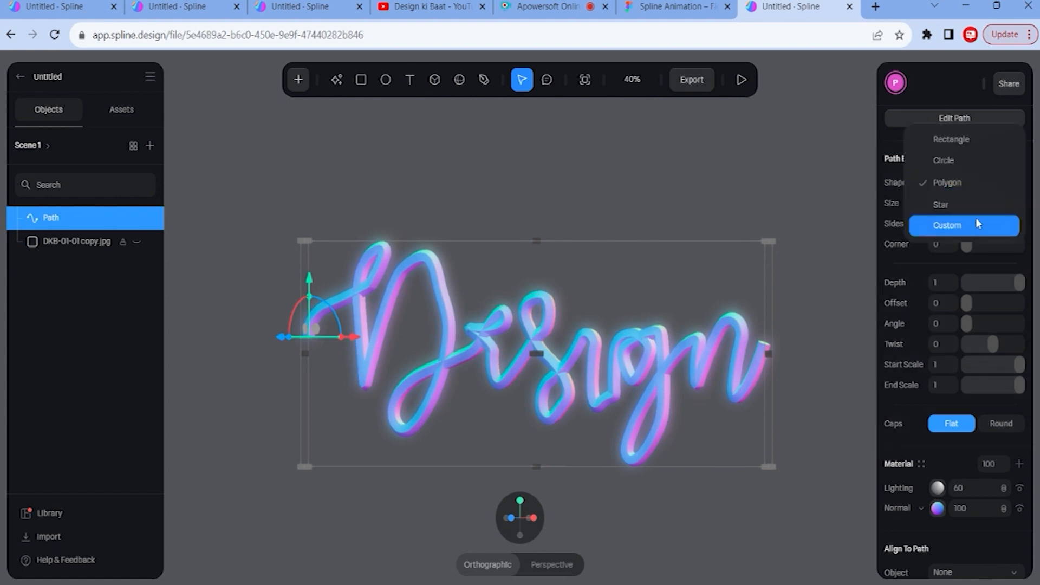
{"action": "left_click", "coordinate": [977, 209]}
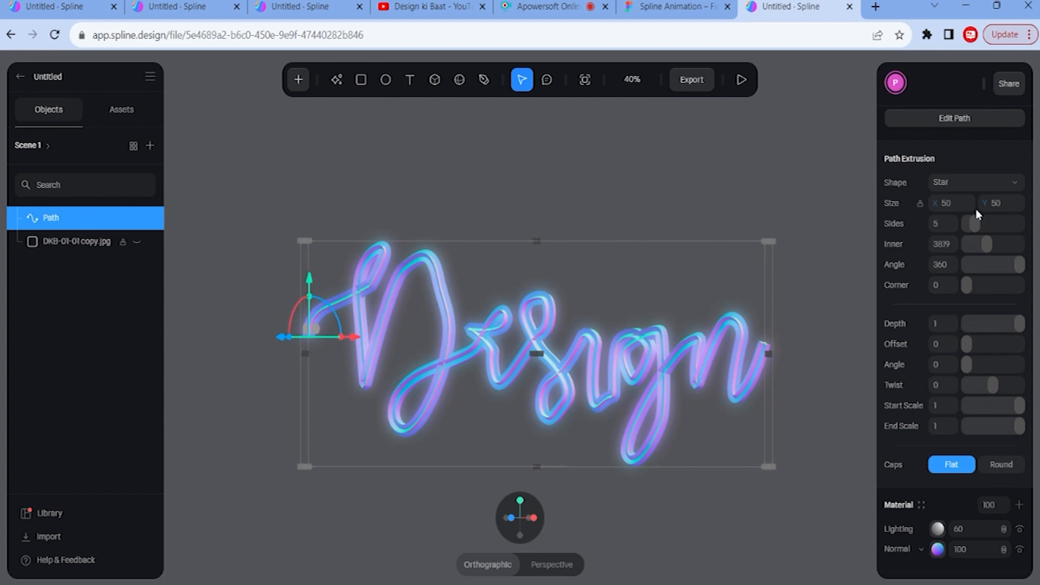
{"action": "left_click", "coordinate": [982, 184]}
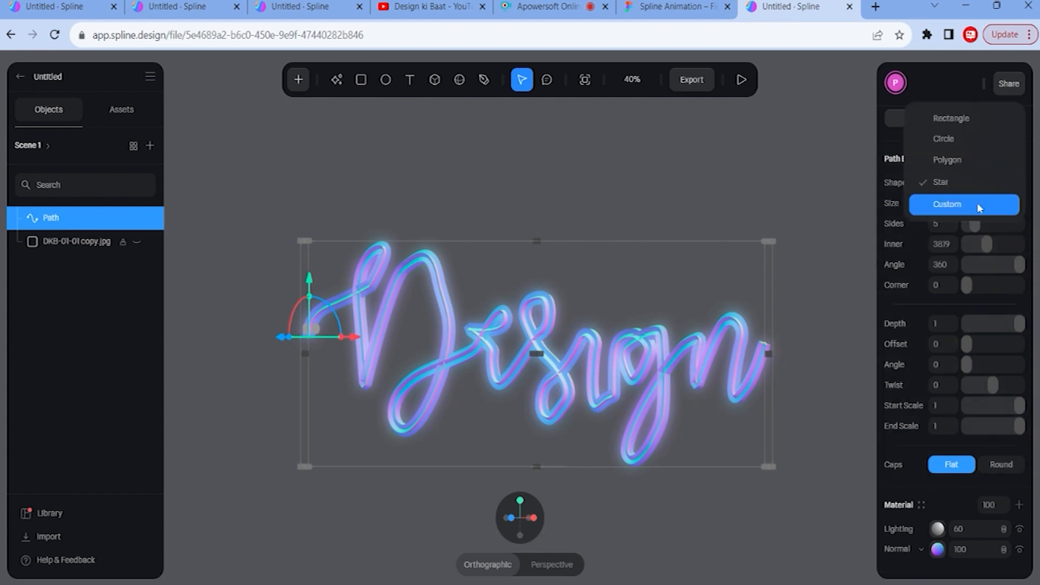
{"action": "left_click", "coordinate": [966, 142]}
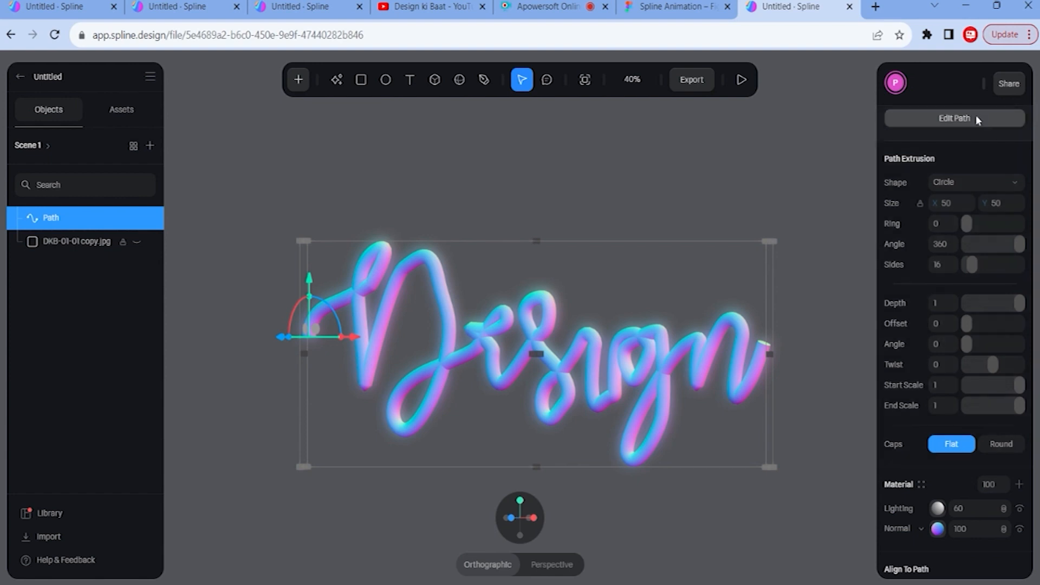
- Try the Polygon extrusion shape once more on the path and restore Circle
{"action": "left_click", "coordinate": [984, 180]}
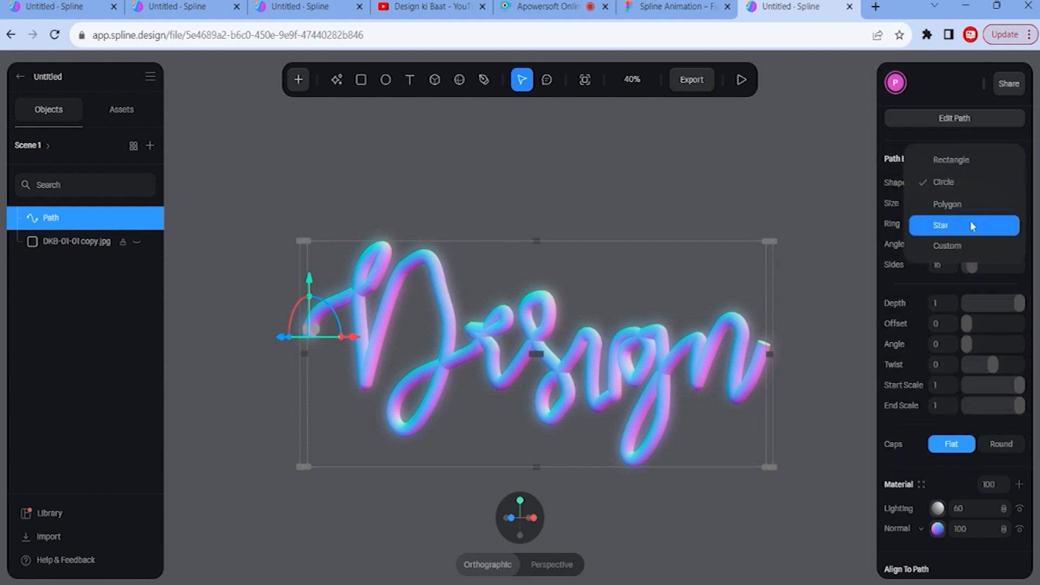
{"action": "left_click", "coordinate": [970, 205]}
{"action": "left_click", "coordinate": [970, 182]}
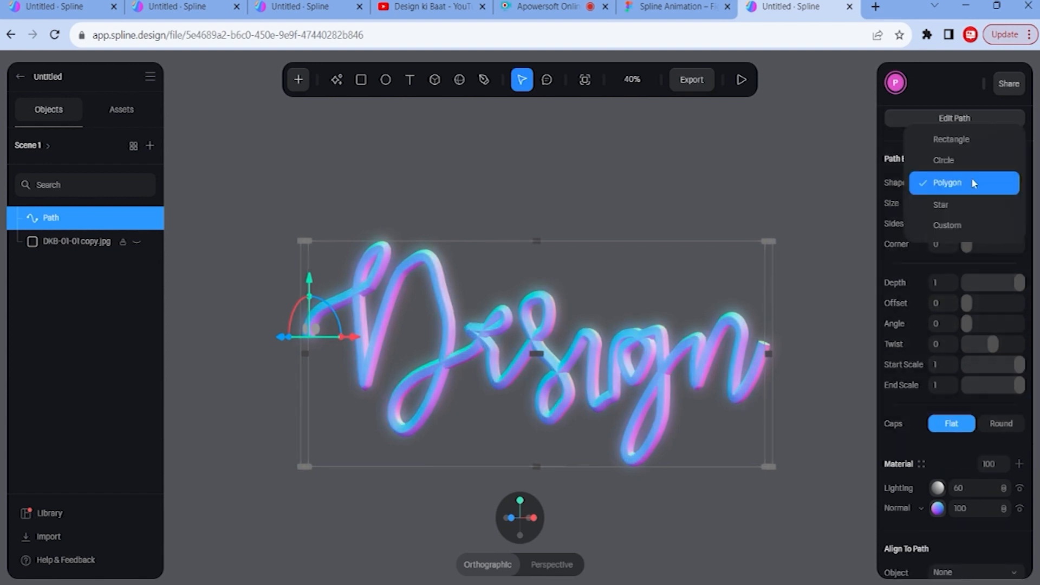
{"action": "left_click", "coordinate": [963, 153]}
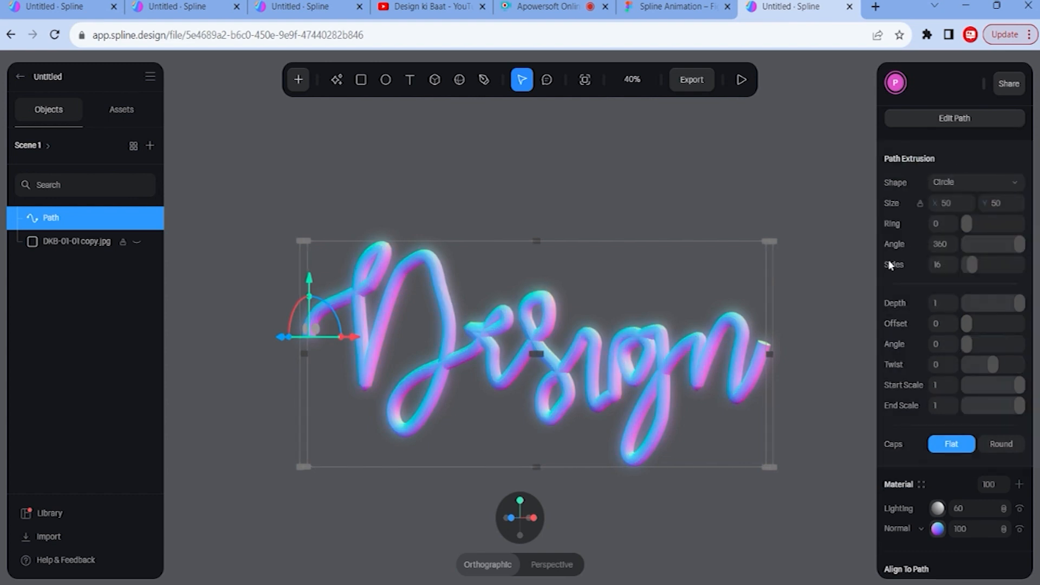
- Set the path's circular extrusion size to 42 by 42 and deselect the path
{"action": "left_click", "coordinate": [999, 185]}
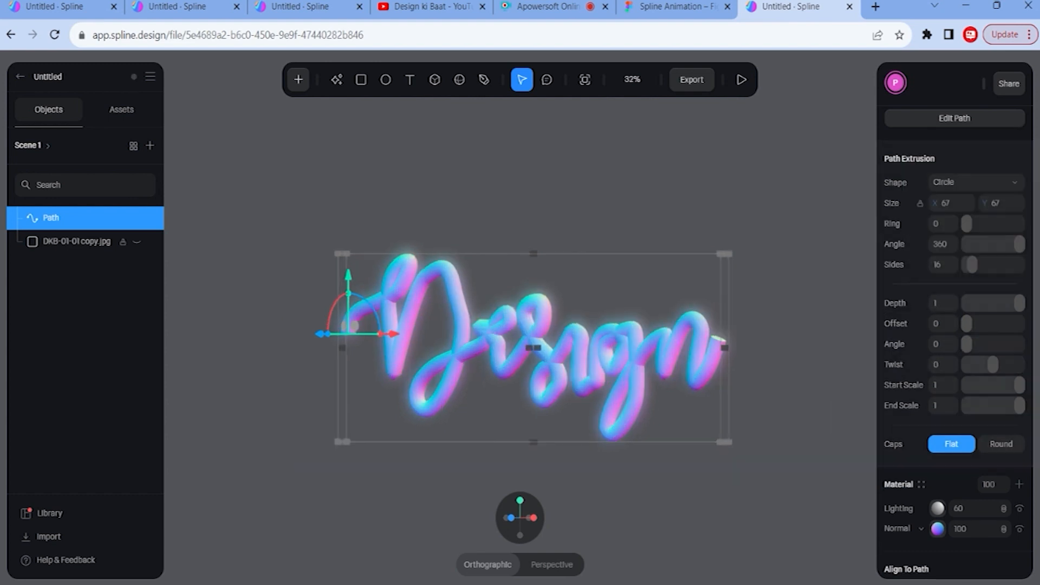
{"action": "left_click_drag", "start_coordinate": [935, 203], "coordinate": [926, 203]}
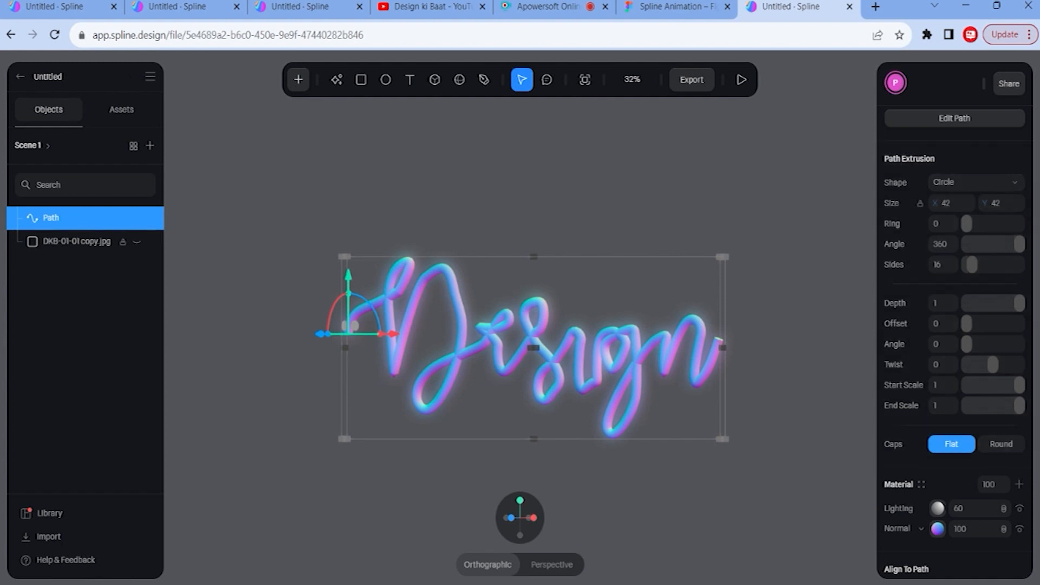
{"action": "left_click", "coordinate": [558, 204]}
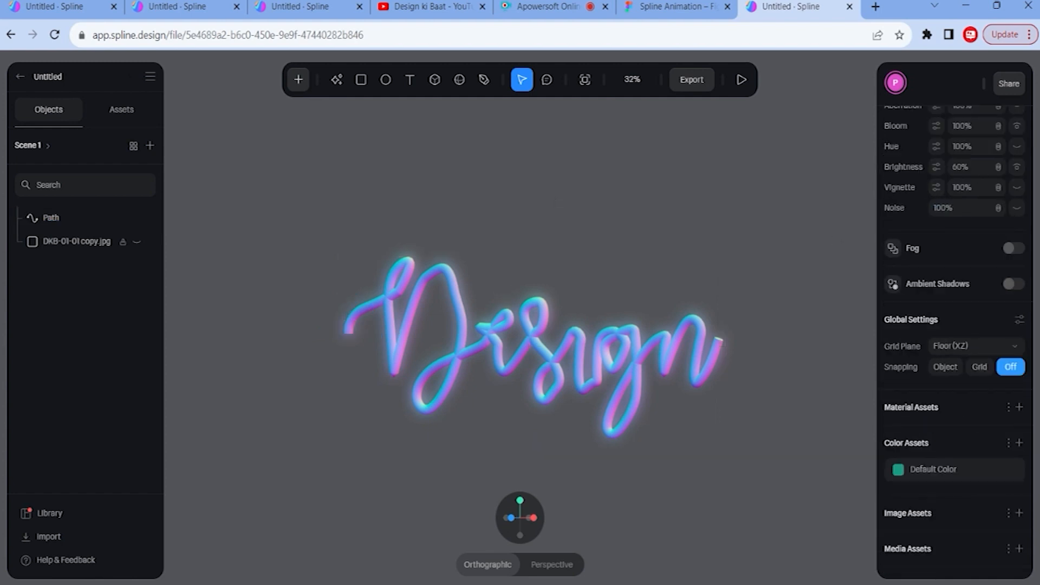
- Select the path and try extrusion shape angles of 0 and 260, returning the angle to 360
{"action": "left_click", "coordinate": [538, 332]}
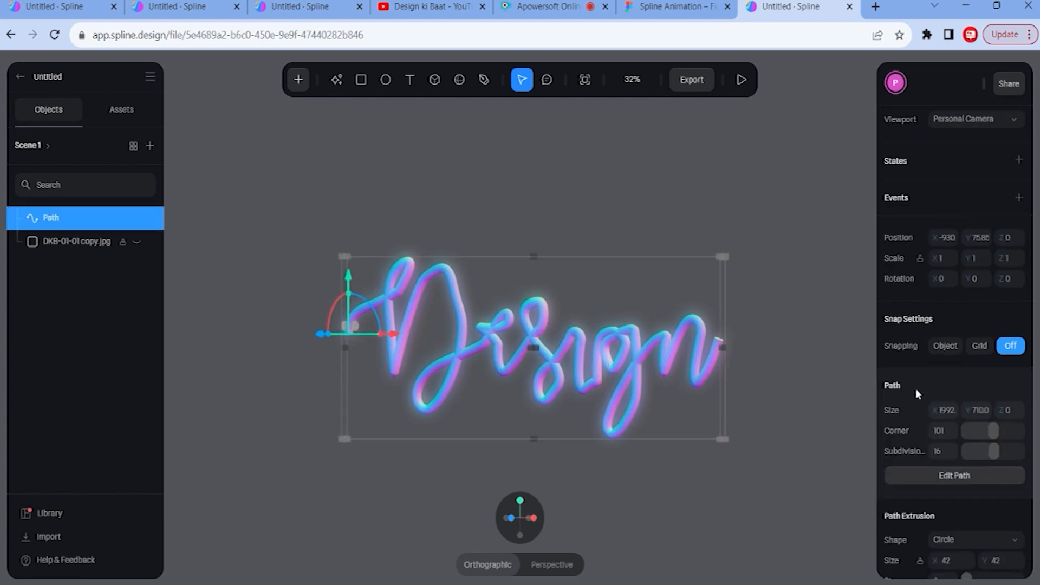
{"action": "scroll", "coordinate": [915, 388], "scroll_direction": "down", "scroll_amount": 5}
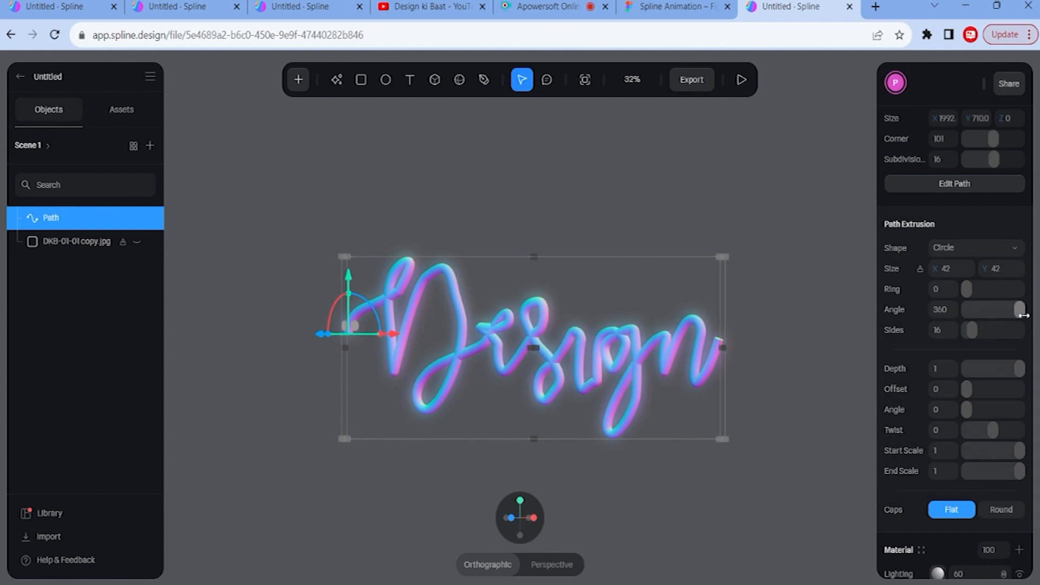
{"action": "left_click_drag", "start_coordinate": [1024, 316], "coordinate": [966, 317]}
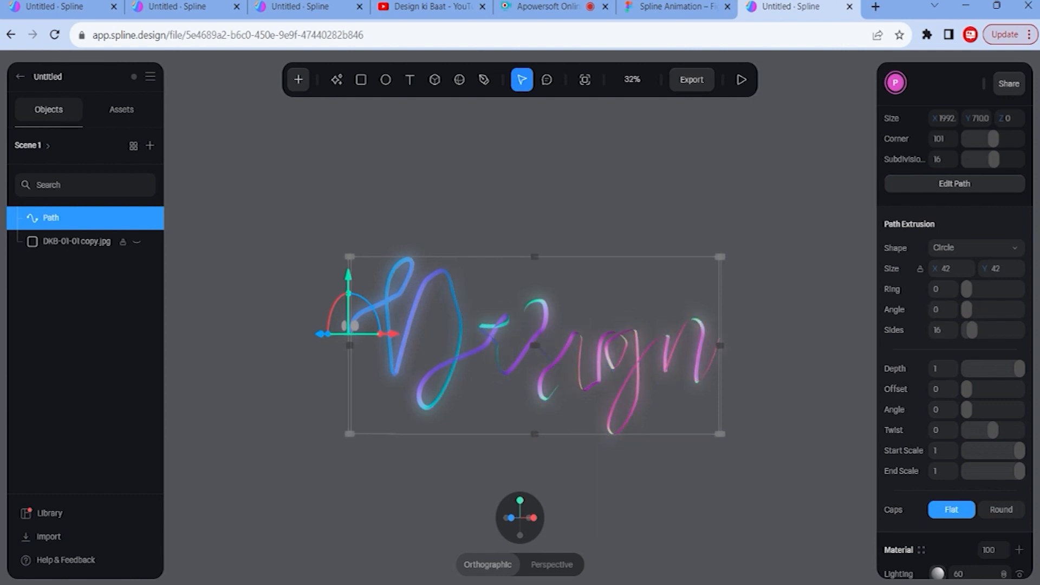
{"action": "left_click_drag", "start_coordinate": [966, 309], "coordinate": [1005, 318]}
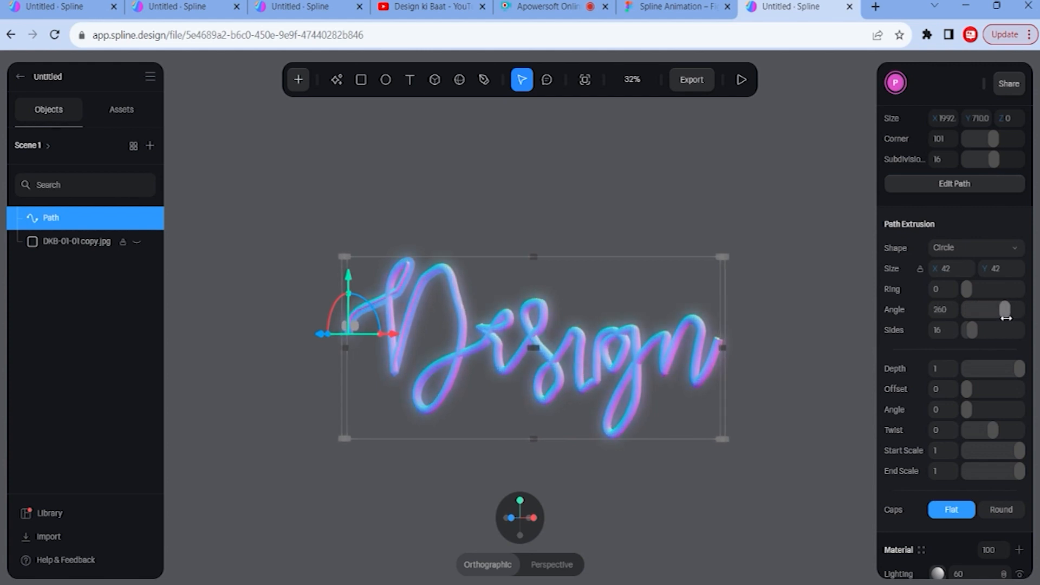
{"action": "left_click_drag", "start_coordinate": [1006, 318], "coordinate": [1019, 316]}
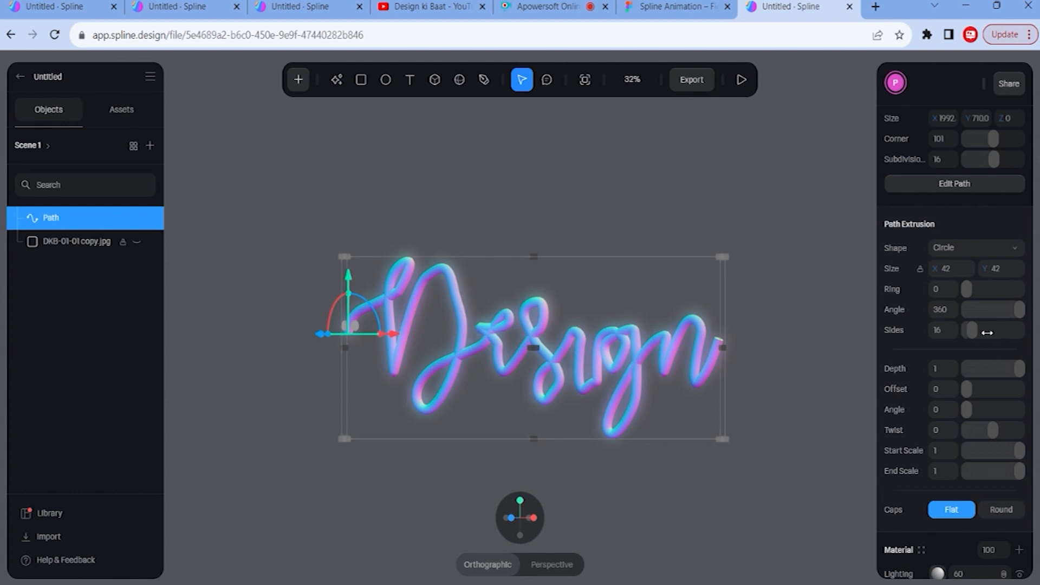
- Try 128 sides and a 360 rotation angle below Offset for the path extrusion, undoing each change
{"action": "left_click_drag", "start_coordinate": [972, 332], "coordinate": [1036, 348]}
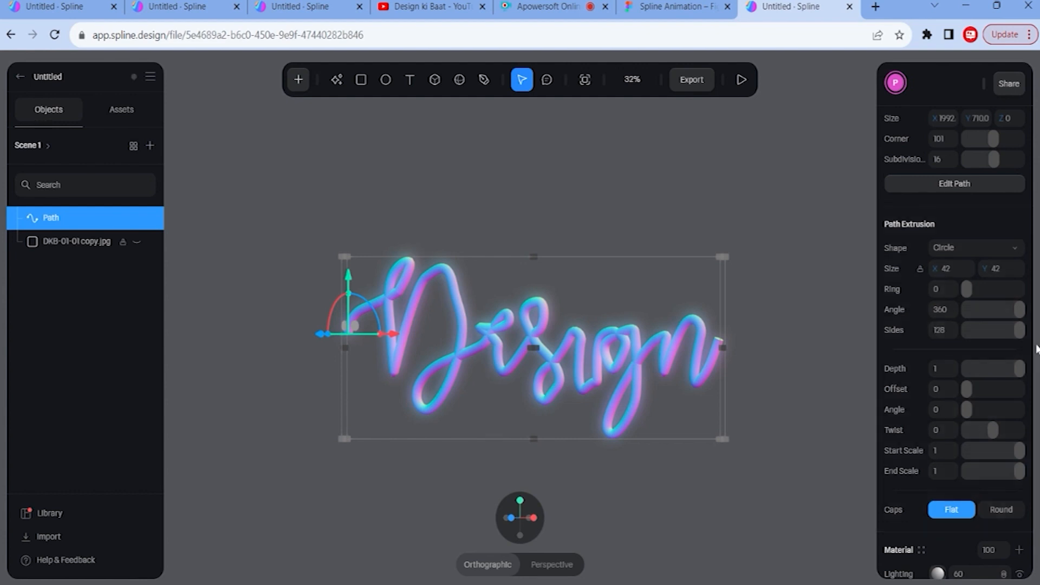
{"action": "key", "text": "ctrl+z"}
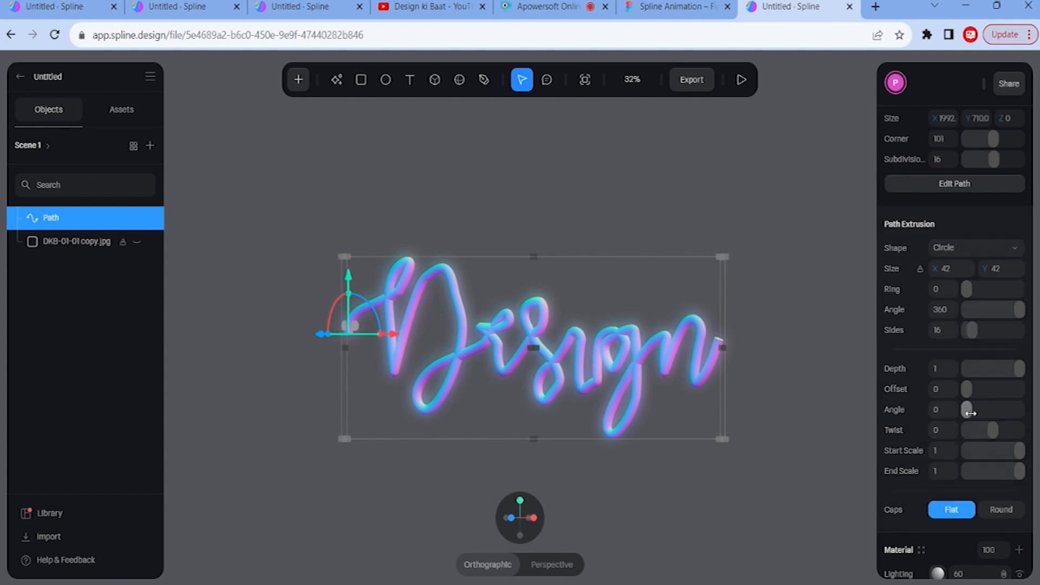
{"action": "left_click_drag", "start_coordinate": [970, 414], "coordinate": [1028, 417]}
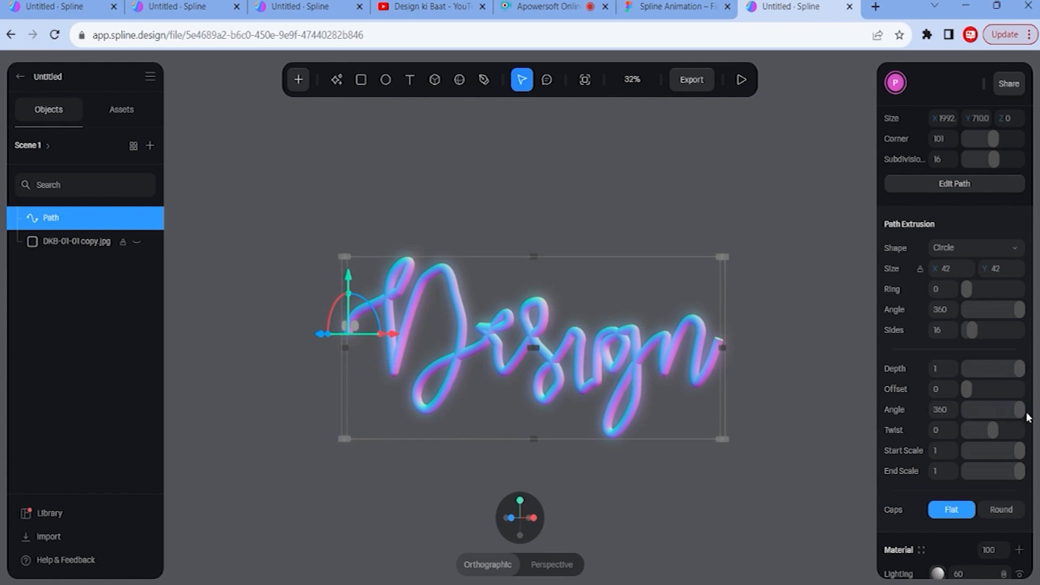
{"action": "key", "text": "ctrl+z"}
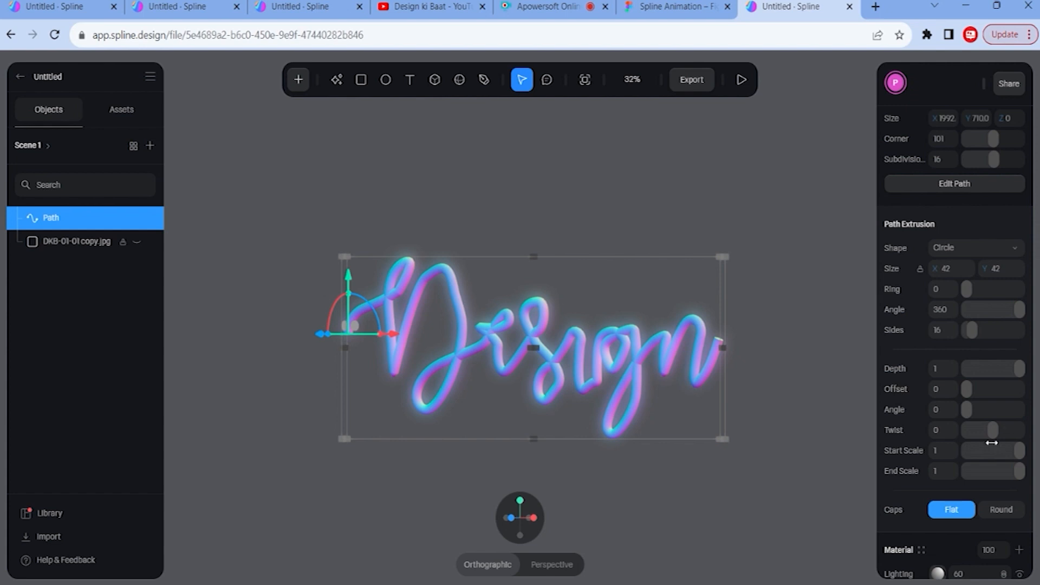
- Set the twist of the path extrusion to -720 and deselect the path
{"action": "mouse_move", "coordinate": [994, 430]}
{"action": "left_mouse_down"}
{"action": "mouse_move", "coordinate": [1026, 429]}
{"action": "mouse_move", "coordinate": [984, 429]}
{"action": "mouse_move", "coordinate": [1009, 431]}
{"action": "mouse_move", "coordinate": [967, 448]}
{"action": "mouse_move", "coordinate": [981, 444]}
{"action": "left_mouse_up"}
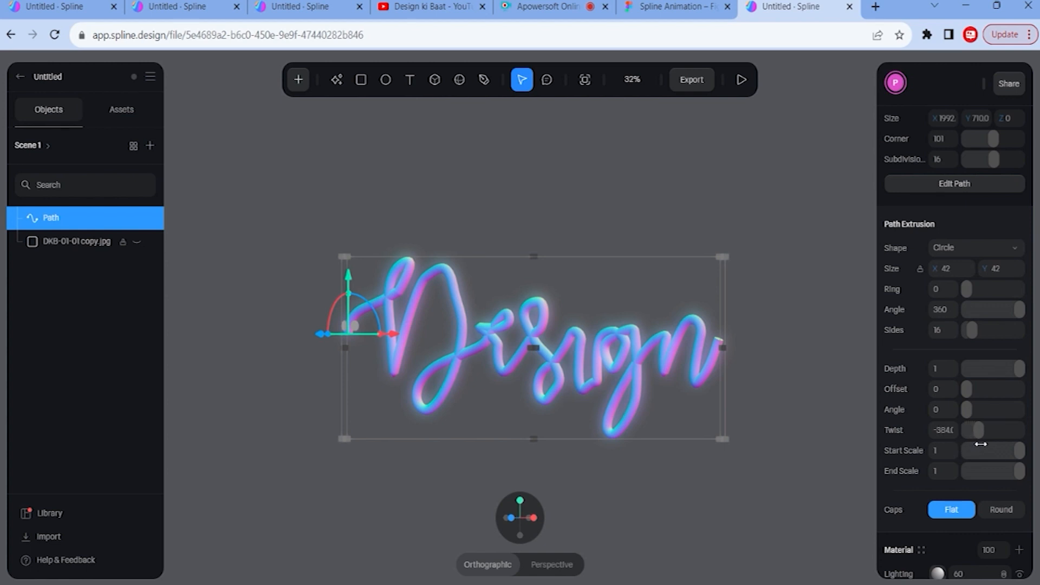
{"action": "key", "text": "ctrl+z"}
{"action": "scroll", "coordinate": [449, 226], "scroll_direction": "up", "scroll_amount": 5}
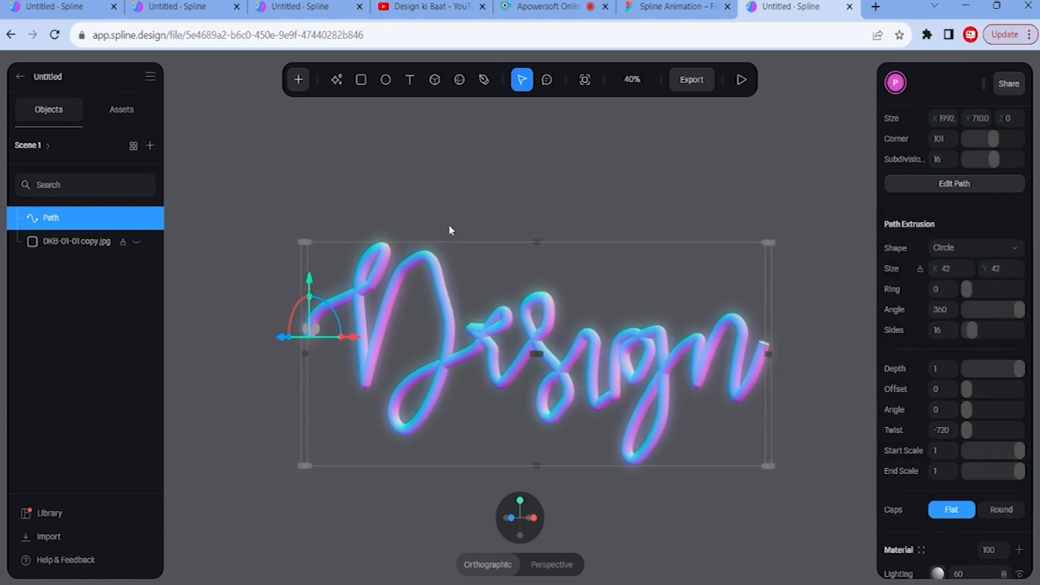
{"action": "scroll", "coordinate": [449, 226], "scroll_direction": "down", "scroll_amount": 3}
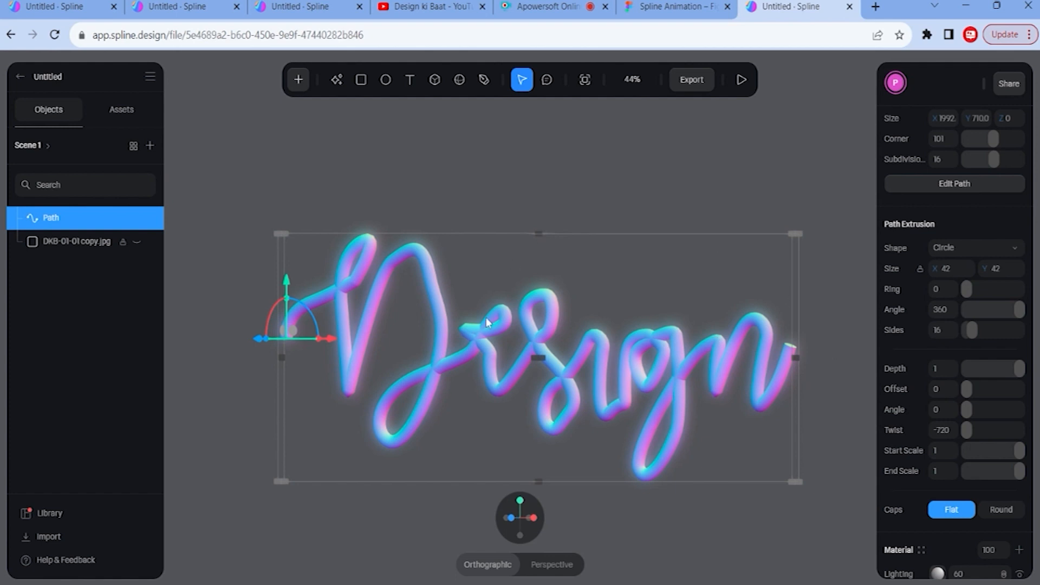
{"action": "left_click", "coordinate": [803, 183]}
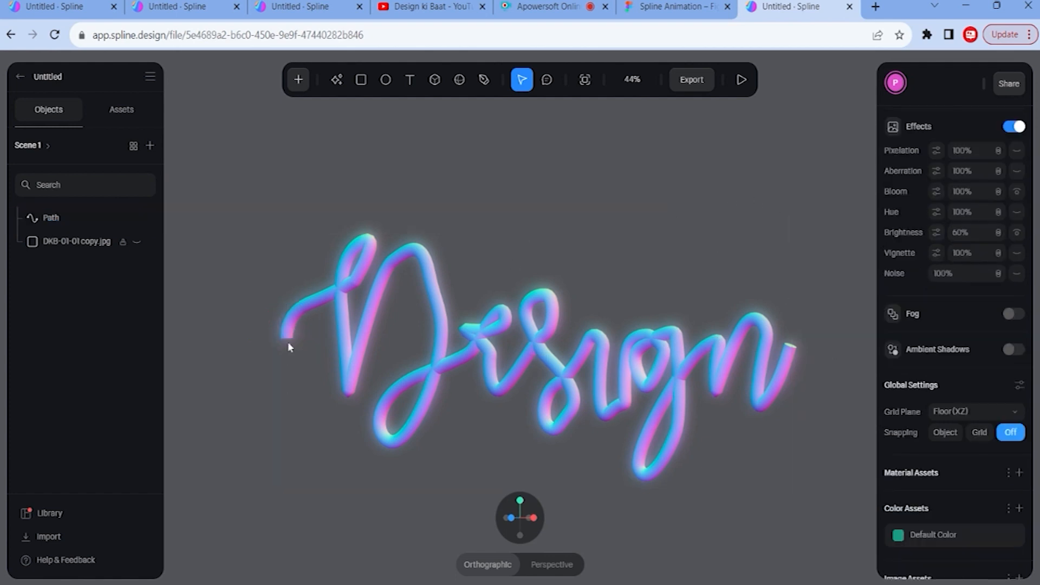
- Select the Design path and review its extrusion, material, visibility and shadow settings
{"action": "left_click", "coordinate": [600, 352]}
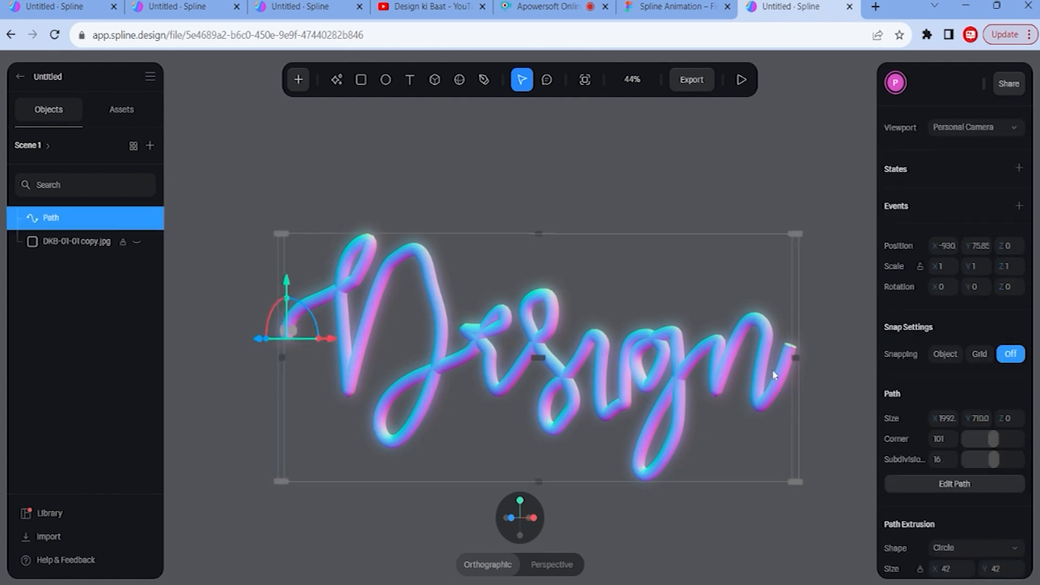
{"action": "scroll", "coordinate": [966, 379], "scroll_direction": "down", "scroll_amount": 10}
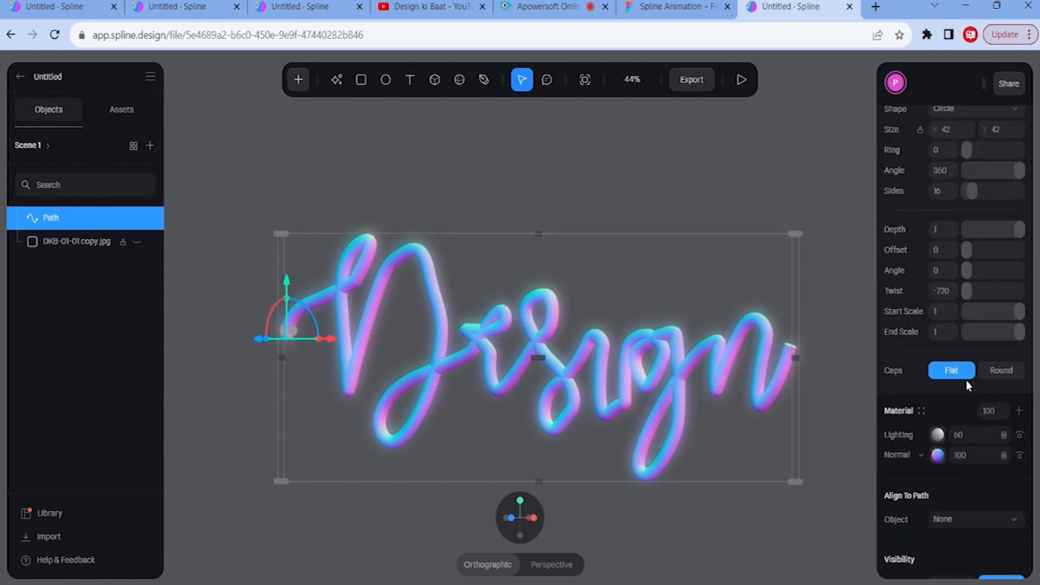
{"action": "scroll", "coordinate": [586, 432], "scroll_direction": "down", "scroll_amount": 5}
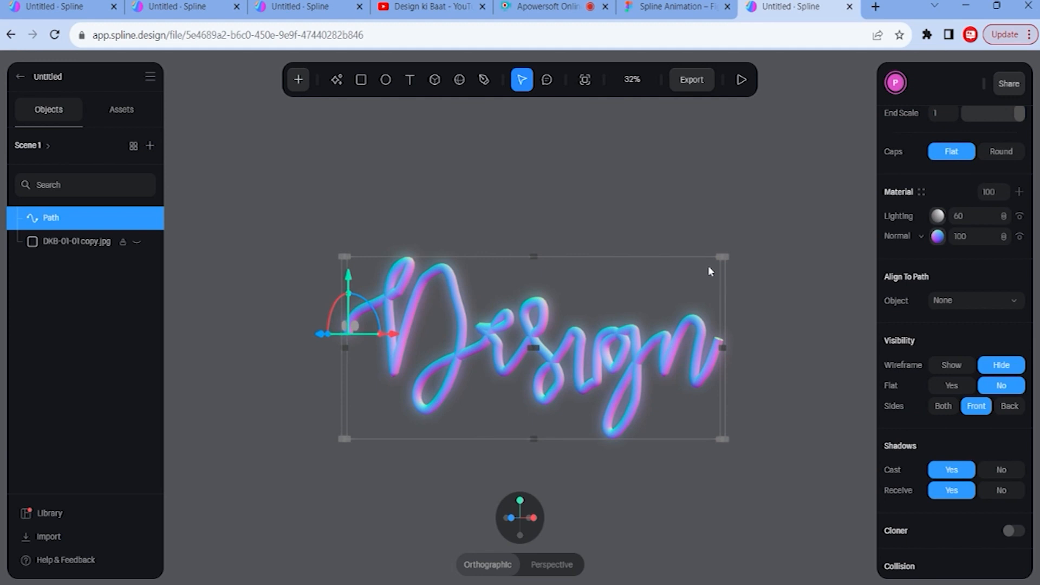
{"action": "scroll", "coordinate": [694, 398], "scroll_direction": "up", "scroll_amount": 4}
{"action": "scroll", "coordinate": [694, 395], "scroll_direction": "down", "scroll_amount": 3}
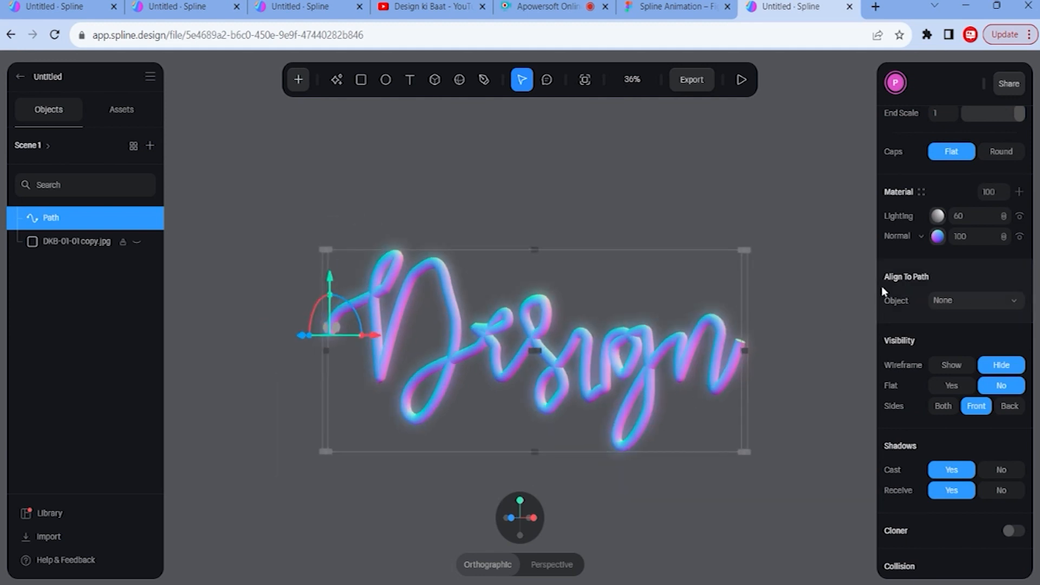
{"action": "scroll", "coordinate": [920, 317], "scroll_direction": "up", "scroll_amount": 6}
{"action": "scroll", "coordinate": [920, 317], "scroll_direction": "up", "scroll_amount": 5}
{"action": "scroll", "coordinate": [922, 323], "scroll_direction": "down", "scroll_amount": 4}
{"action": "scroll", "coordinate": [923, 323], "scroll_direction": "down", "scroll_amount": 2}
{"action": "scroll", "coordinate": [1011, 319], "scroll_direction": "down", "scroll_amount": 4}
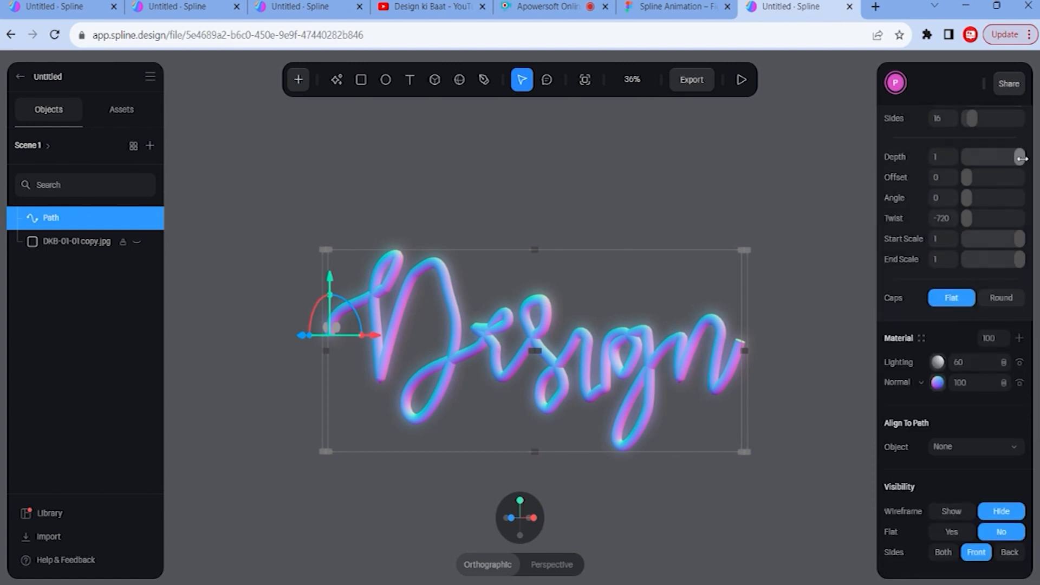
- Try the path's extrusion depth setting, leaving it at 1, and deselect the path
{"action": "mouse_move", "coordinate": [1019, 157]}
{"action": "left_mouse_down"}
{"action": "mouse_move", "coordinate": [966, 161]}
{"action": "mouse_move", "coordinate": [1023, 158]}
{"action": "left_mouse_up"}
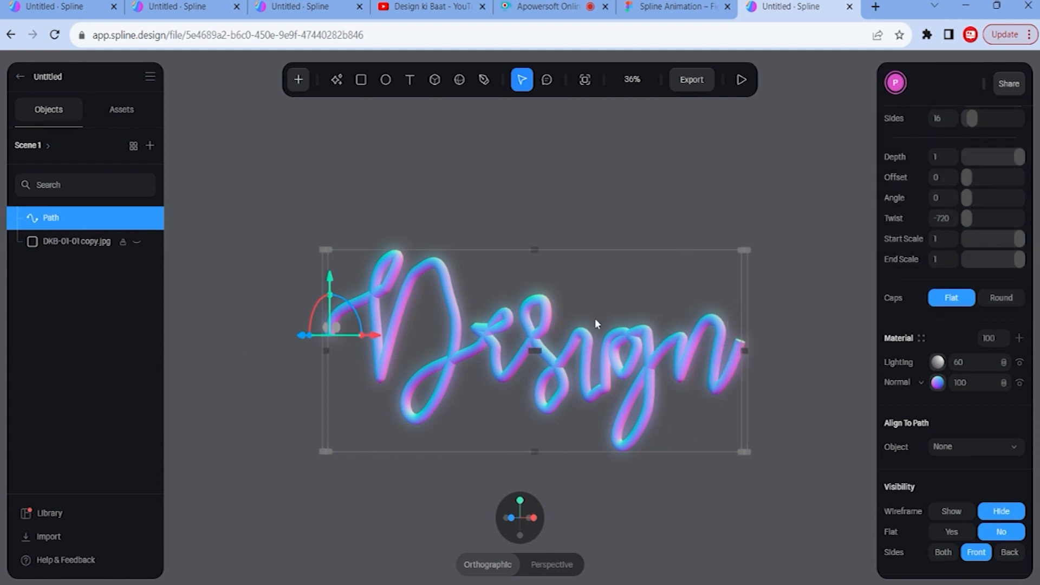
{"action": "scroll", "coordinate": [745, 252], "scroll_direction": "up", "scroll_amount": 3}
{"action": "scroll", "coordinate": [745, 252], "scroll_direction": "down", "scroll_amount": 3}
{"action": "scroll", "coordinate": [762, 187], "scroll_direction": "up", "scroll_amount": 2}
{"action": "scroll", "coordinate": [762, 185], "scroll_direction": "down", "scroll_amount": 2}
{"action": "left_click", "coordinate": [762, 186]}
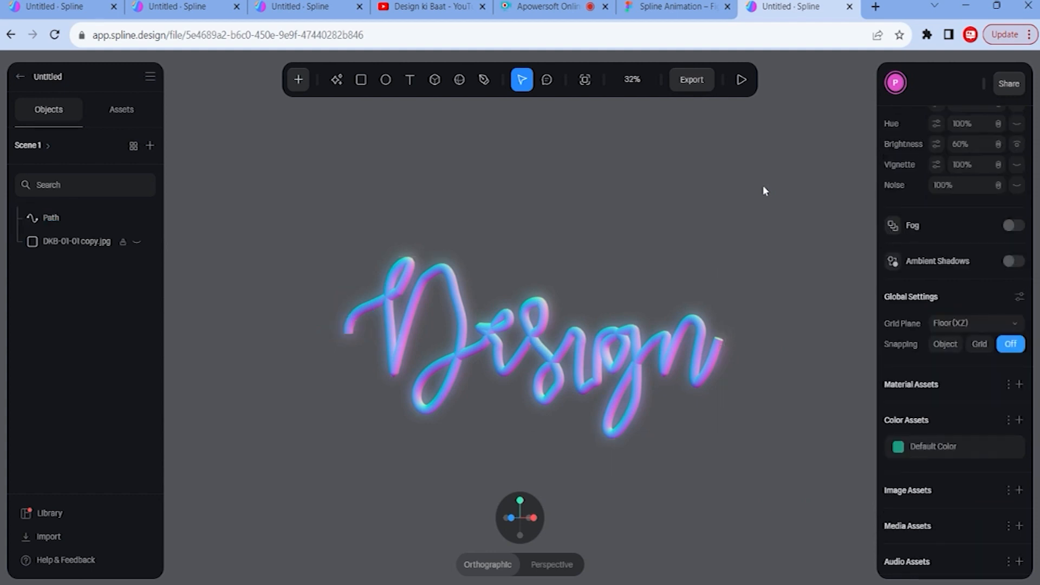
- Add a new state to the Design path and make Base State the active one for editing
{"action": "left_click", "coordinate": [662, 345]}
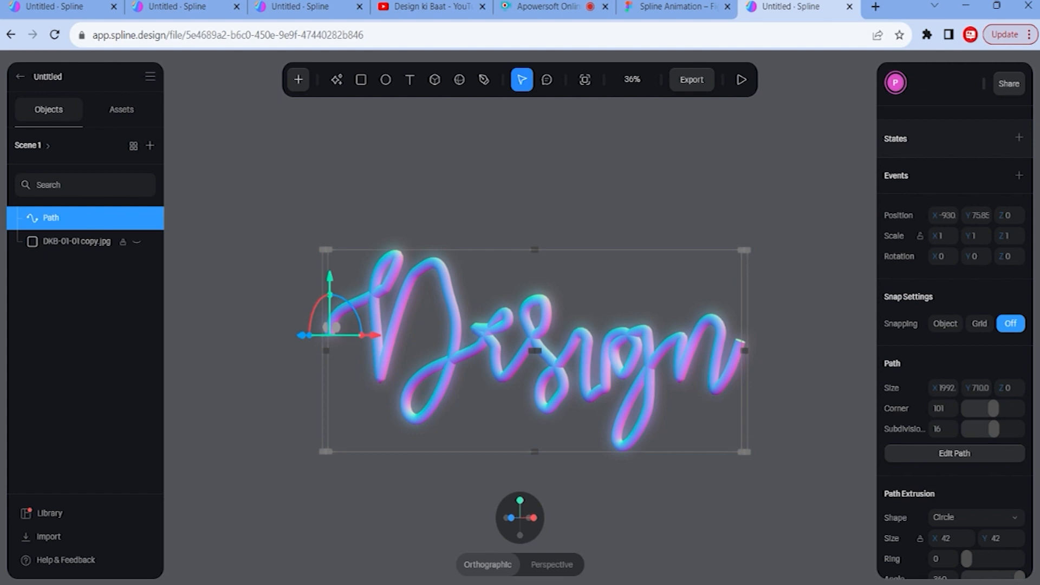
{"action": "left_click", "coordinate": [1019, 139]}
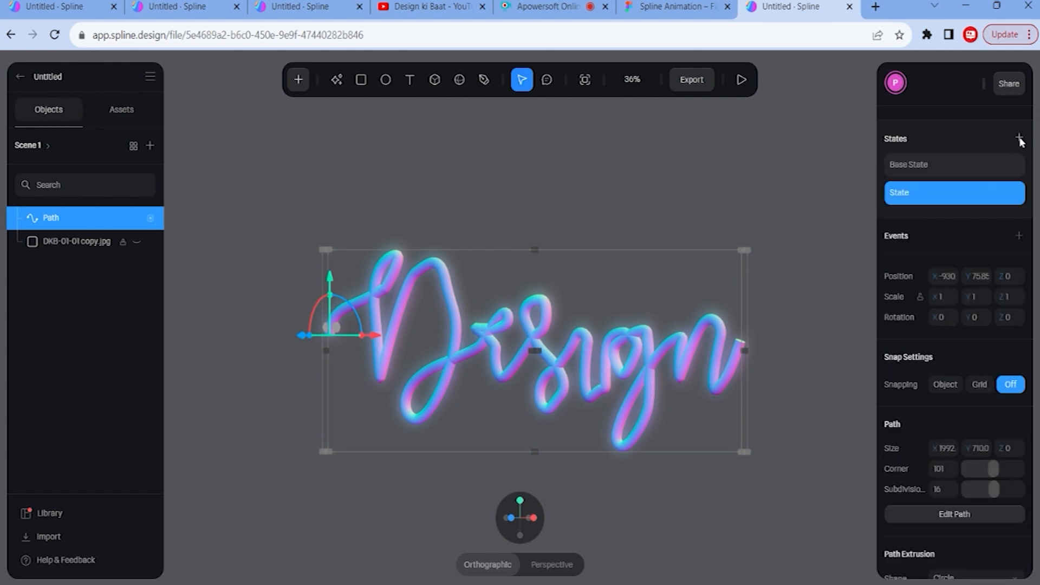
{"action": "left_click", "coordinate": [908, 166]}
{"action": "left_click", "coordinate": [910, 194]}
{"action": "left_click", "coordinate": [931, 165]}
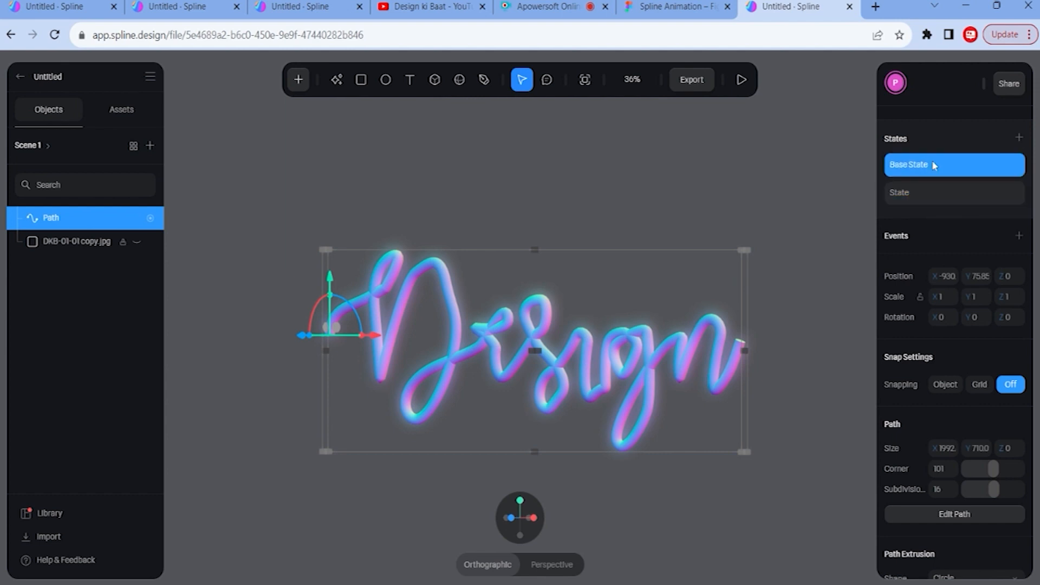
- Set the path's extrusion depth to 0 in Base State
{"action": "scroll", "coordinate": [768, 285], "scroll_direction": "down", "scroll_amount": 1}
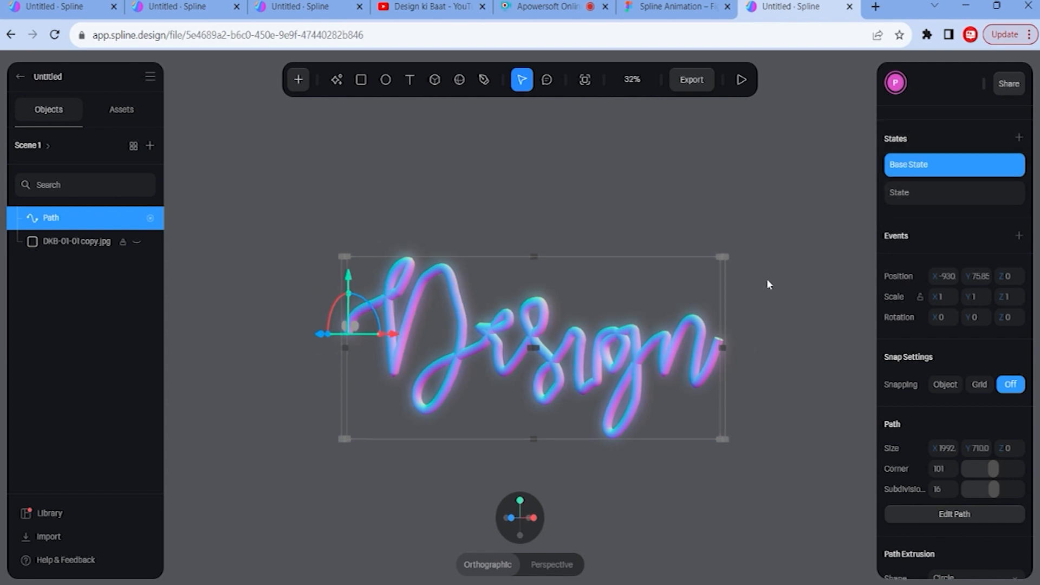
{"action": "scroll", "coordinate": [1018, 407], "scroll_direction": "down", "scroll_amount": 5}
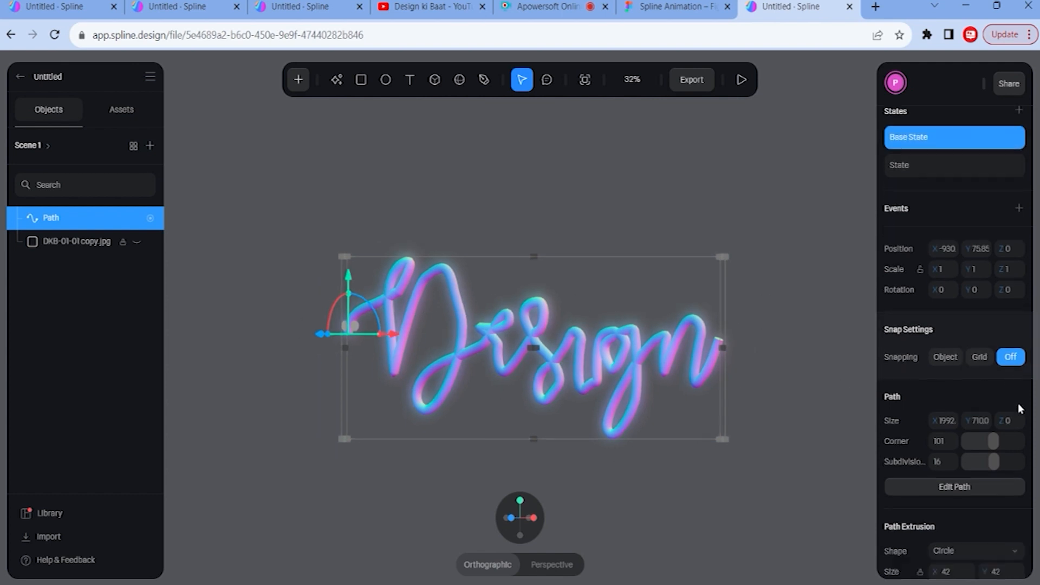
{"action": "scroll", "coordinate": [1020, 409], "scroll_direction": "down", "scroll_amount": 2}
{"action": "left_click_drag", "start_coordinate": [1018, 333], "coordinate": [956, 341]}
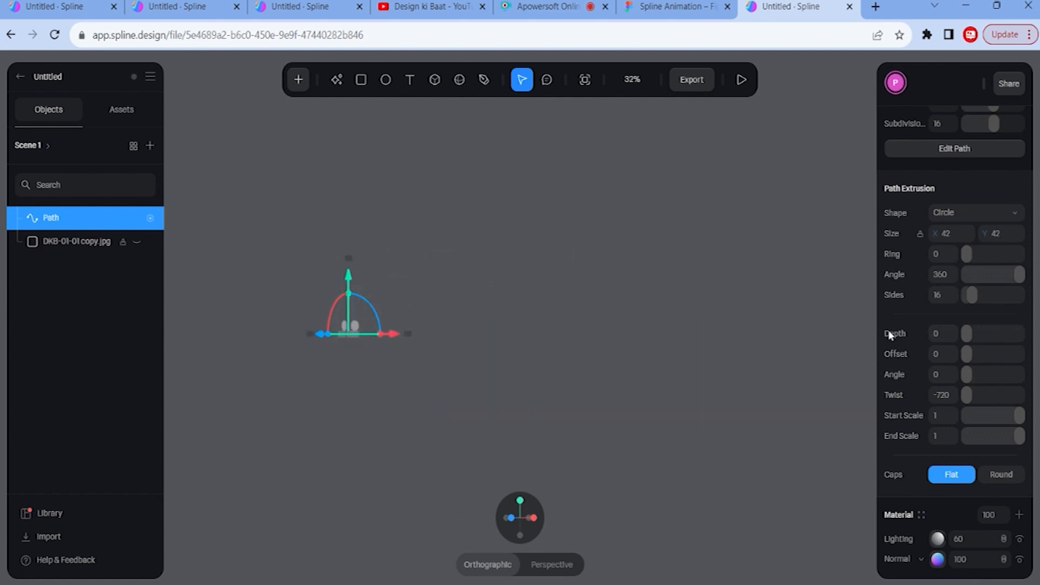
{"action": "scroll", "coordinate": [790, 314], "scroll_direction": "up", "scroll_amount": 3}
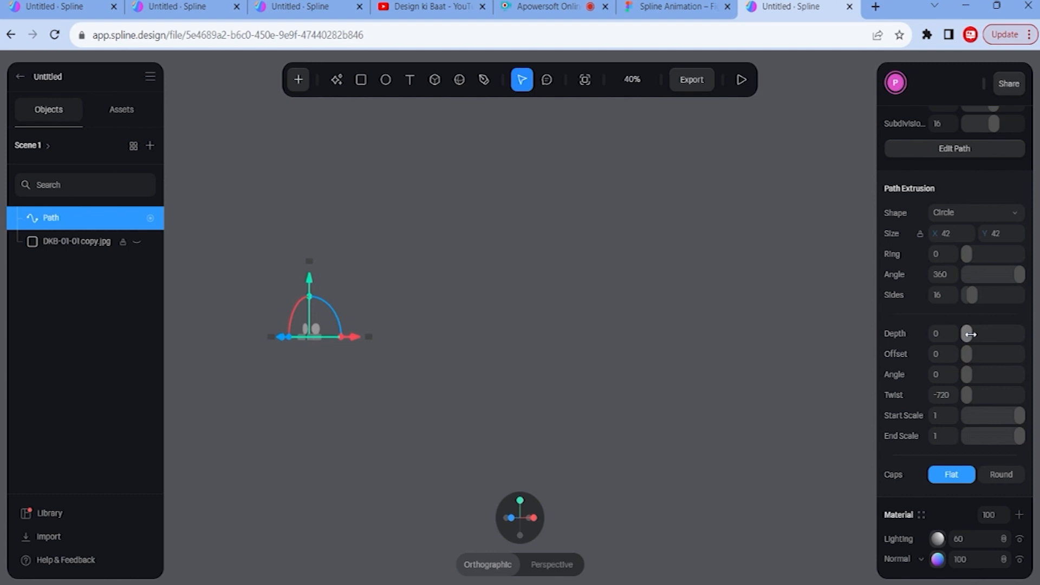
- Try an extrusion depth of 1 in Base State and return it to 0
{"action": "left_click_drag", "start_coordinate": [969, 334], "coordinate": [1038, 347]}
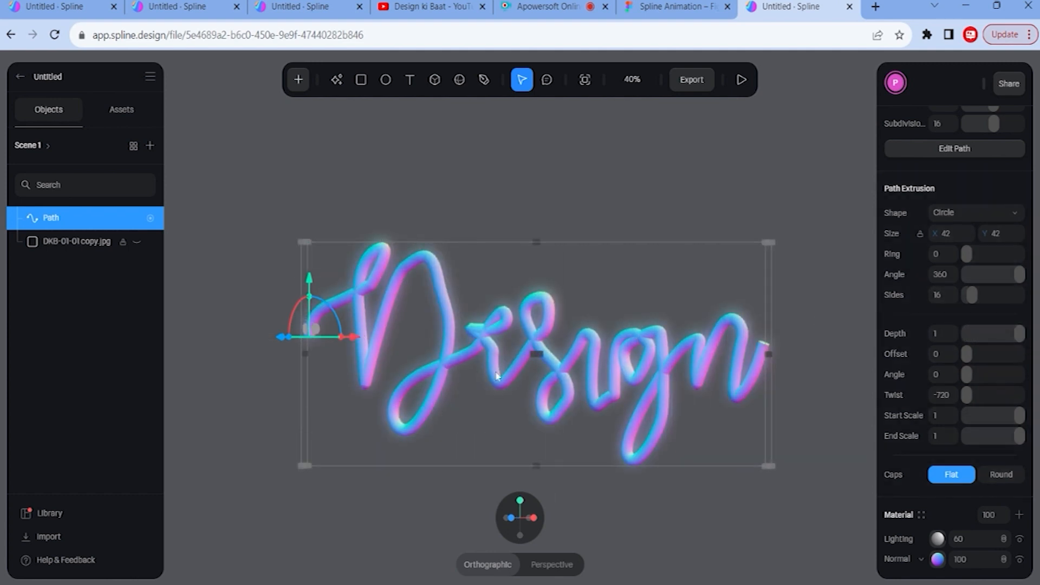
{"action": "left_click_drag", "start_coordinate": [1020, 328], "coordinate": [952, 339]}
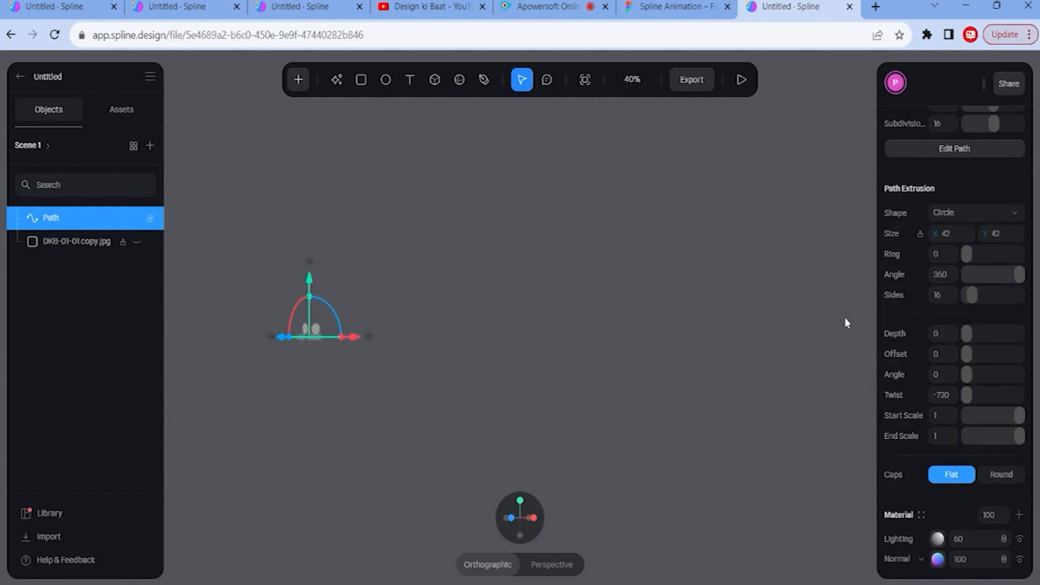
{"action": "scroll", "coordinate": [980, 189], "scroll_direction": "up", "scroll_amount": 8}
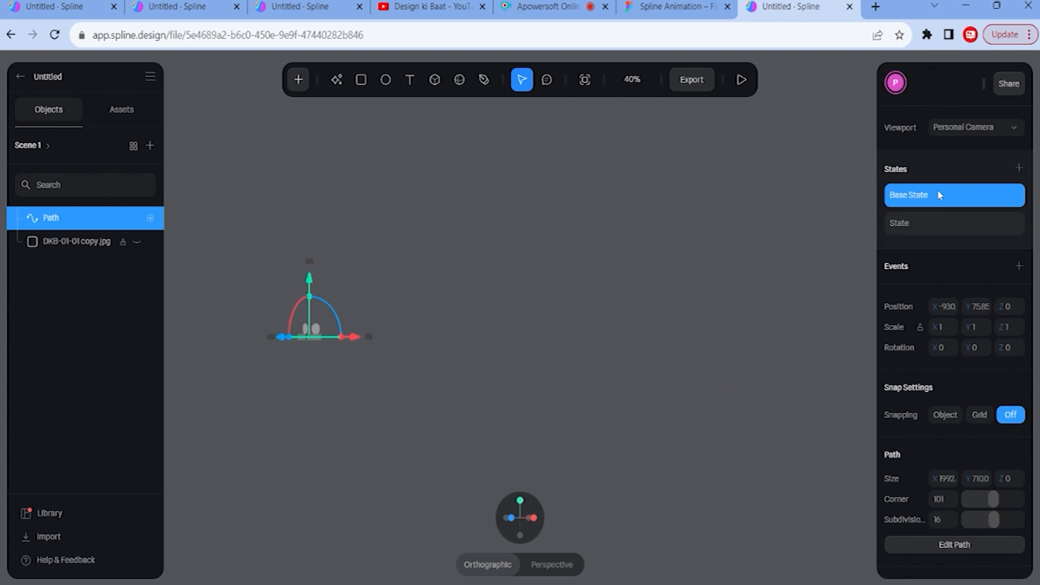
{"action": "scroll", "coordinate": [924, 451], "scroll_direction": "down", "scroll_amount": 7}
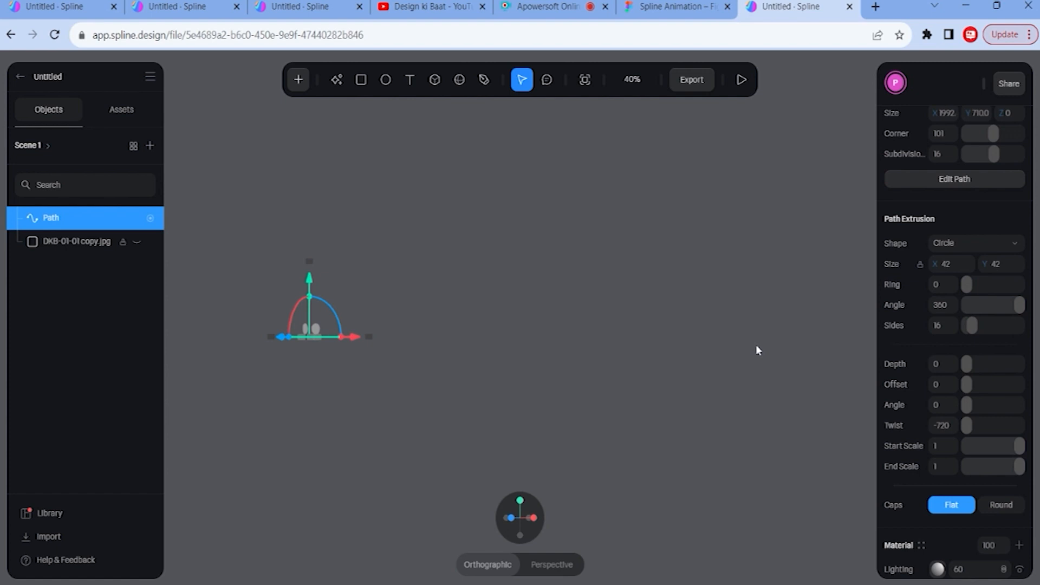
{"action": "scroll", "coordinate": [755, 345], "scroll_direction": "down", "scroll_amount": 4}
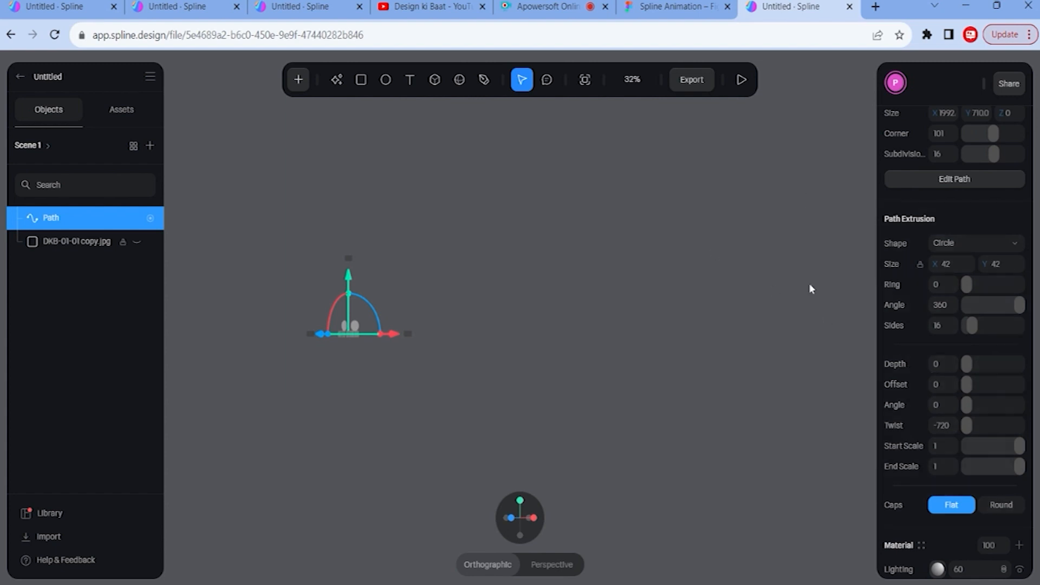
{"action": "scroll", "coordinate": [938, 198], "scroll_direction": "up", "scroll_amount": 6}
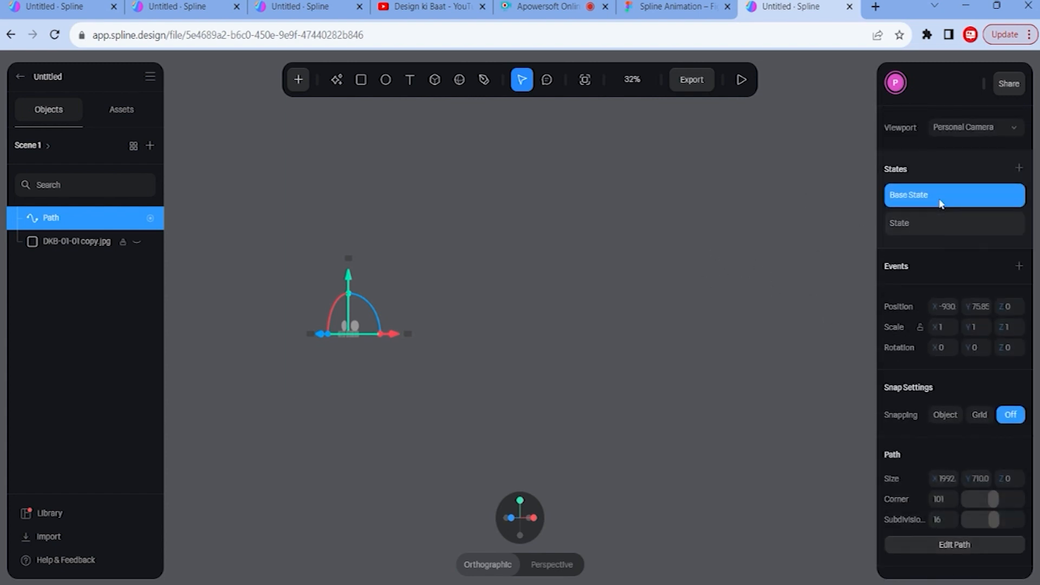
- Make the added State active and set its path extrusion depth to 1
{"action": "left_click", "coordinate": [943, 227]}
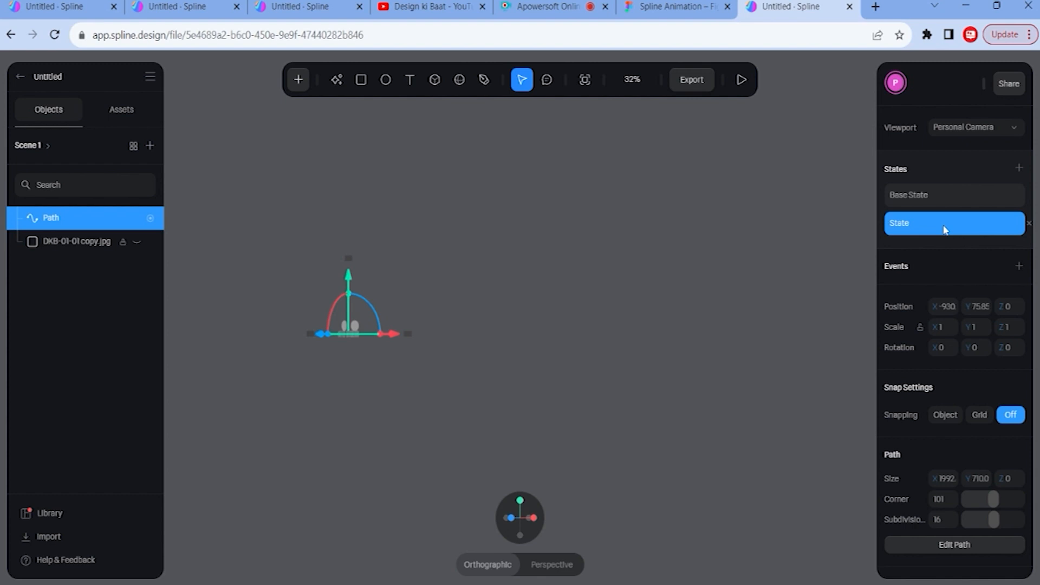
{"action": "scroll", "coordinate": [948, 309], "scroll_direction": "down", "scroll_amount": 3}
{"action": "scroll", "coordinate": [948, 313], "scroll_direction": "down", "scroll_amount": 5}
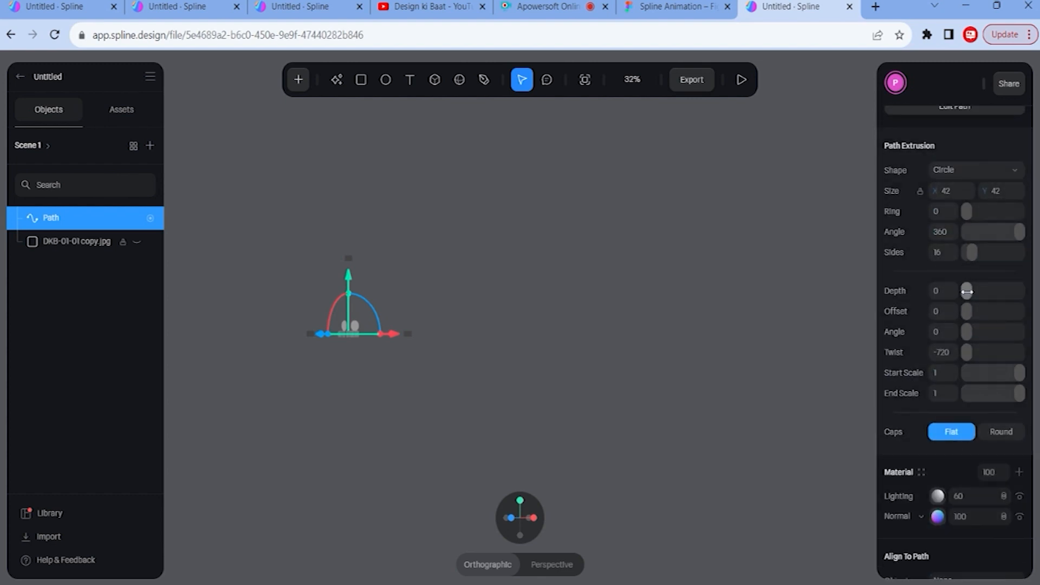
{"action": "left_click_drag", "start_coordinate": [969, 291], "coordinate": [1021, 292]}
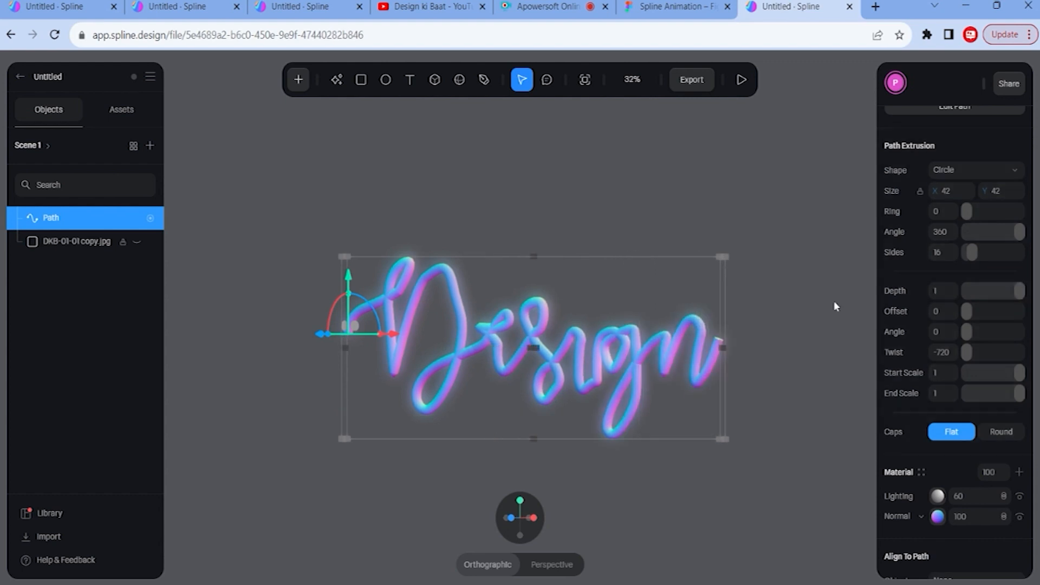
{"action": "scroll", "coordinate": [943, 205], "scroll_direction": "up", "scroll_amount": 8}
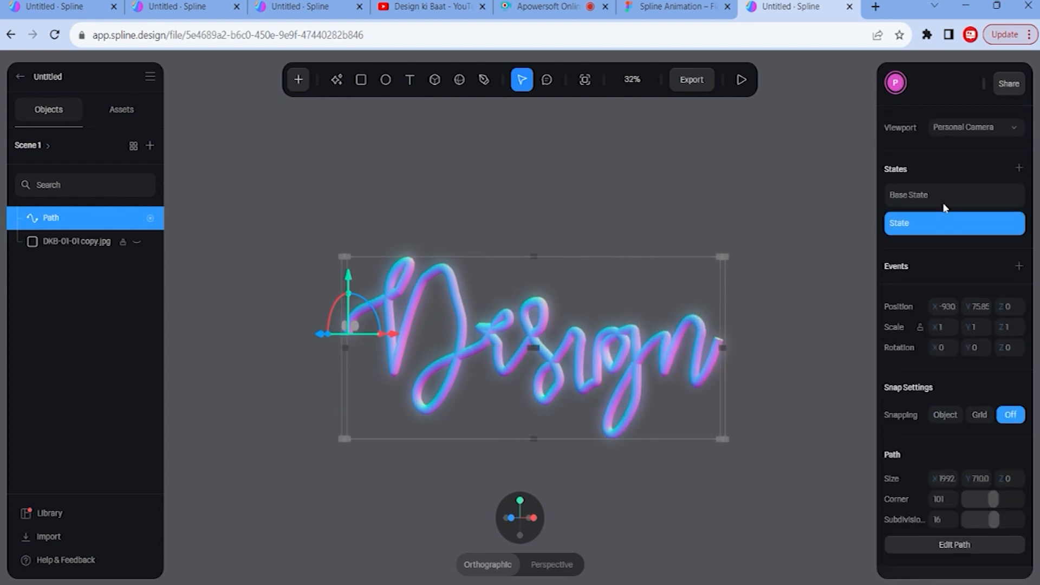
- Switch repeatedly between Base State and State to compare the path's two extrusion depths, ending on State
{"action": "left_click", "coordinate": [944, 205]}
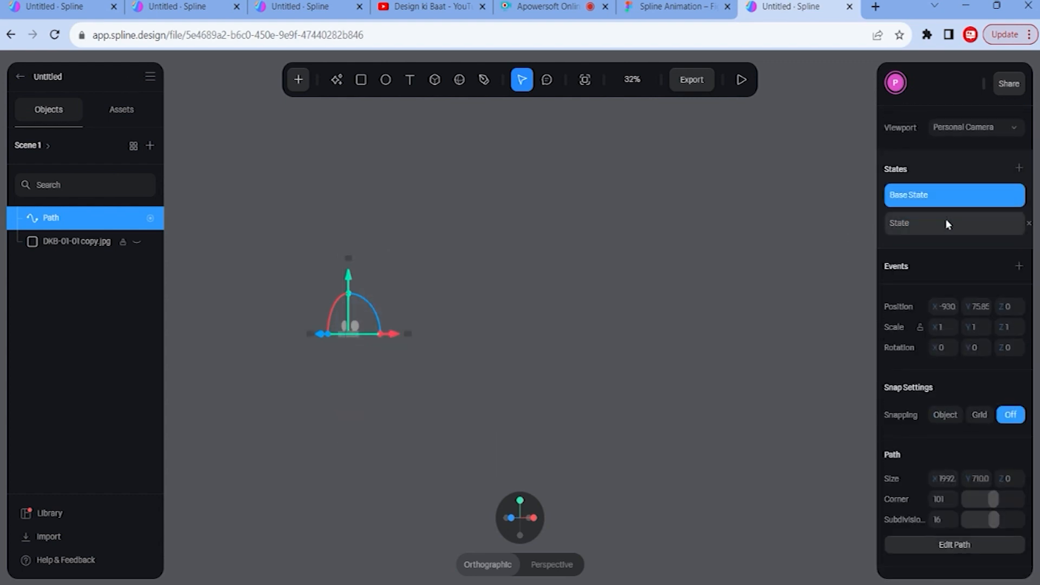
{"action": "left_click", "coordinate": [948, 224]}
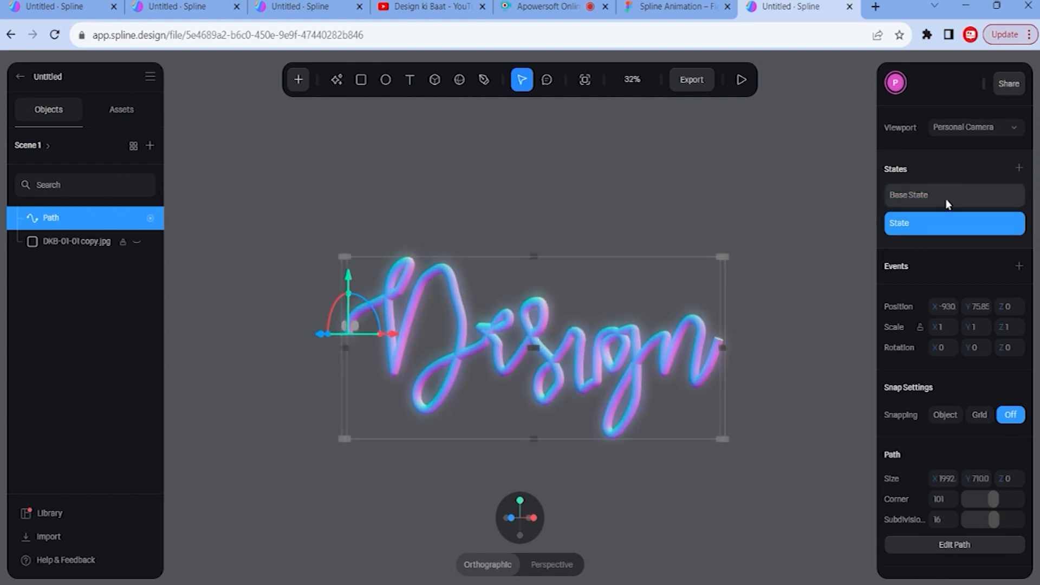
{"action": "left_click", "coordinate": [947, 203]}
{"action": "left_click", "coordinate": [944, 221]}
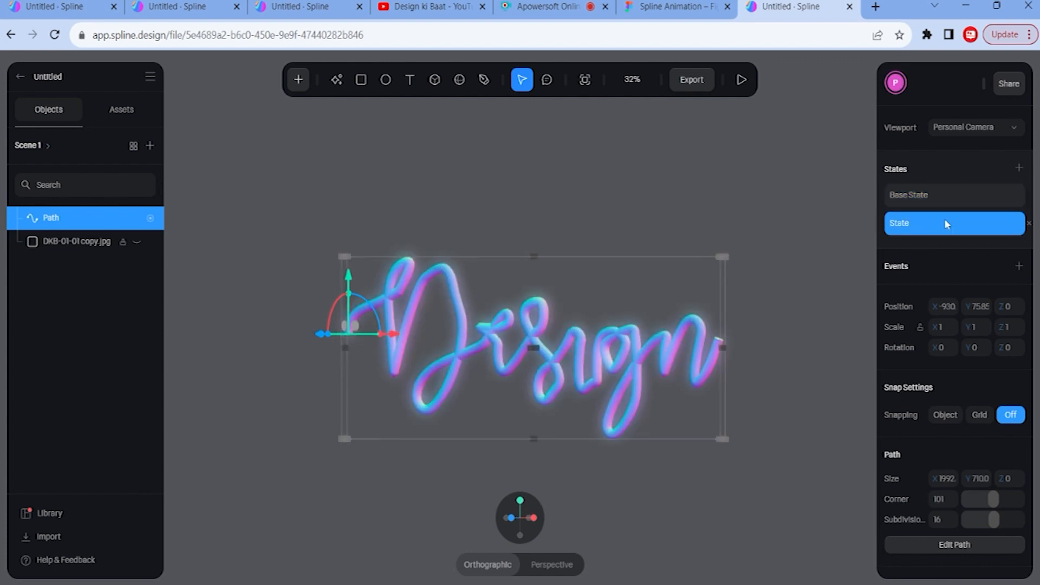
{"action": "left_click", "coordinate": [947, 199]}
{"action": "left_click", "coordinate": [935, 227]}
{"action": "left_click", "coordinate": [940, 205]}
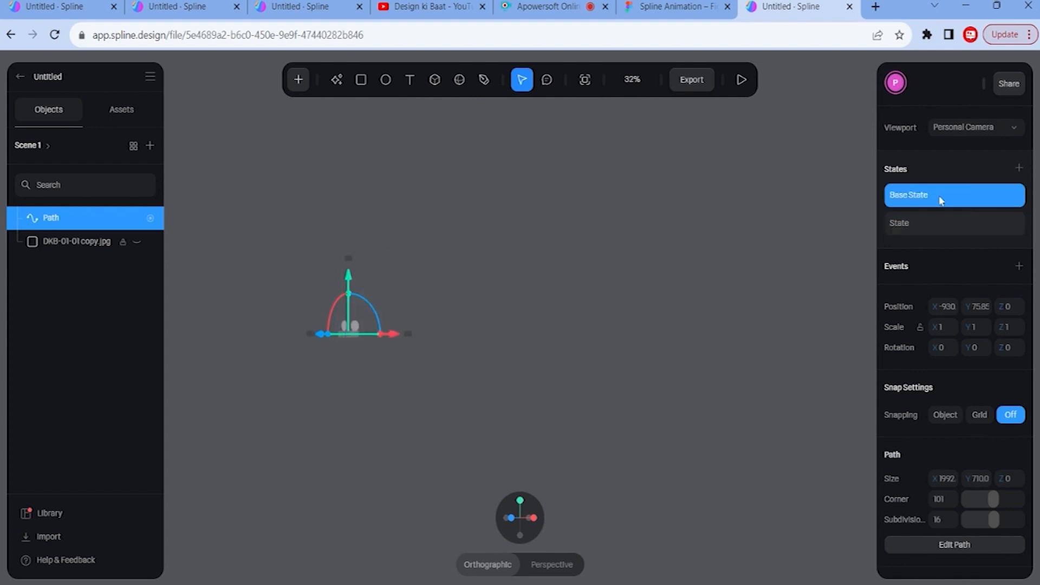
{"action": "left_click", "coordinate": [943, 229]}
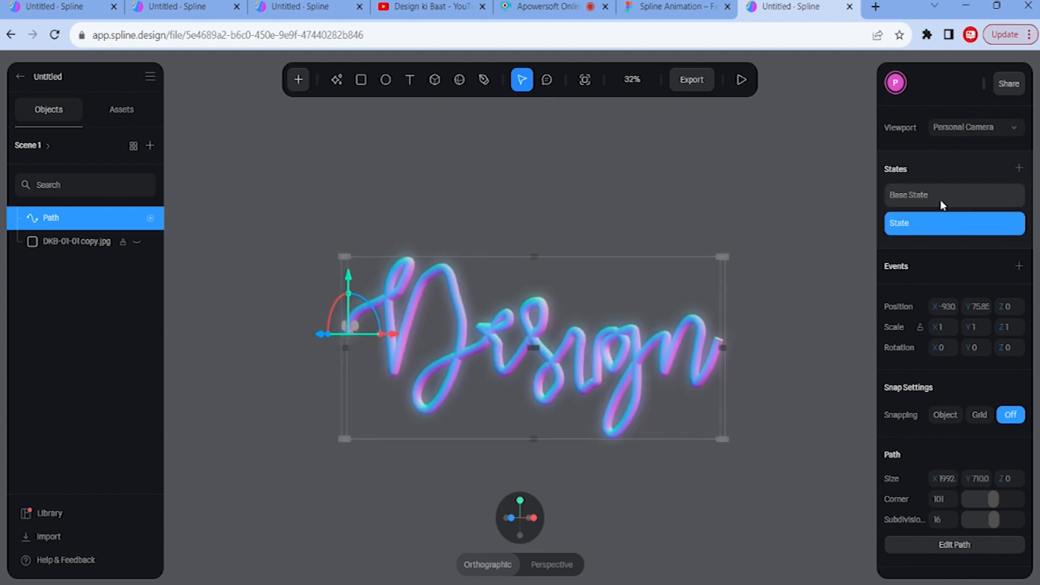
{"action": "left_click", "coordinate": [941, 204]}
{"action": "left_click", "coordinate": [940, 229]}
{"action": "left_click", "coordinate": [942, 202]}
{"action": "left_click", "coordinate": [962, 232]}
- Add an event to the path, make it a Key Press event and assign the p key as its trigger
{"action": "scroll", "coordinate": [733, 341], "scroll_direction": "up", "scroll_amount": 2}
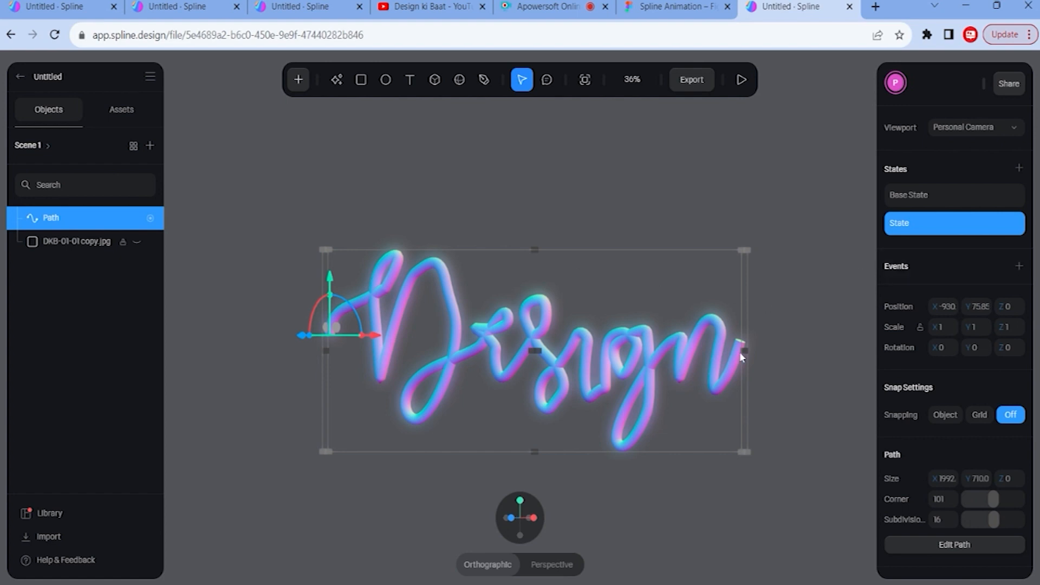
{"action": "left_click", "coordinate": [1018, 267]}
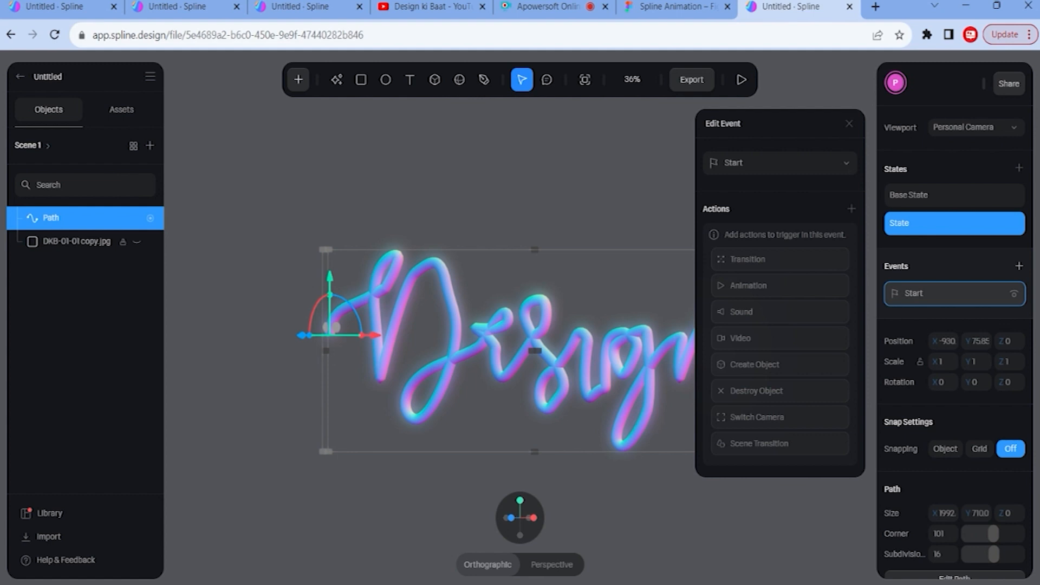
{"action": "left_click", "coordinate": [774, 165]}
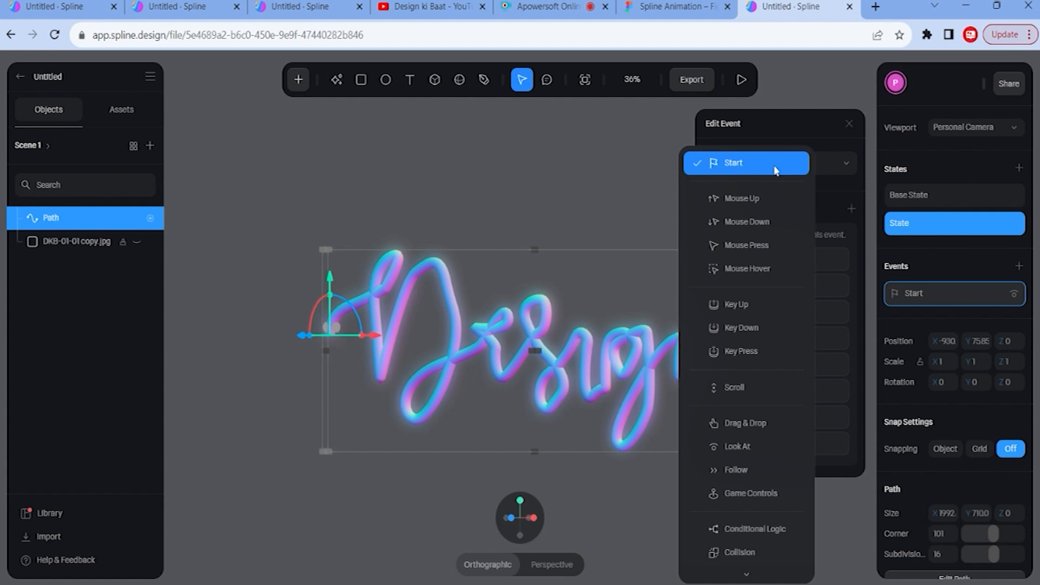
{"action": "left_click", "coordinate": [737, 361]}
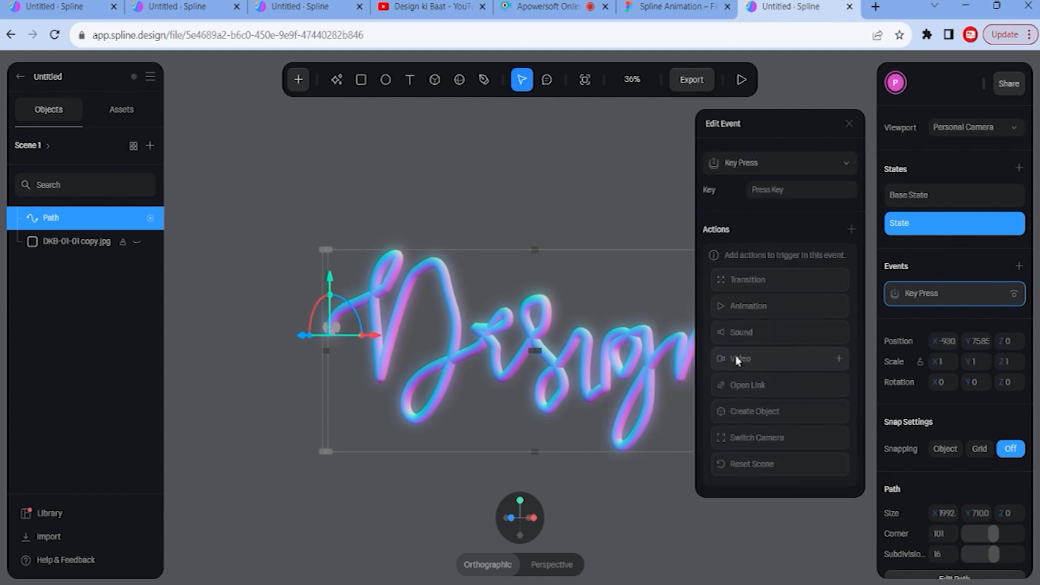
{"action": "left_click", "coordinate": [802, 189]}
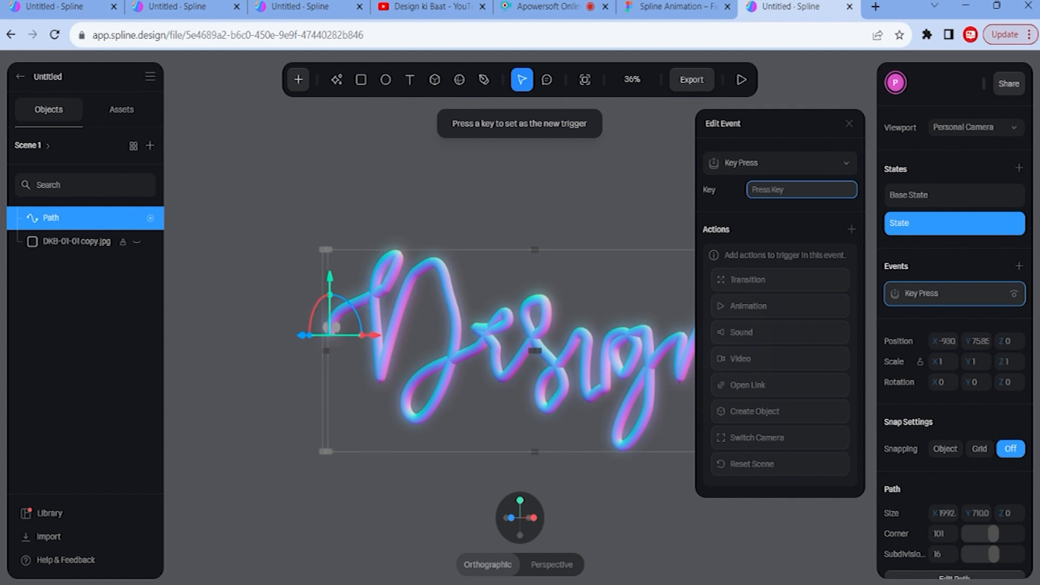
{"action": "key", "text": "p"}
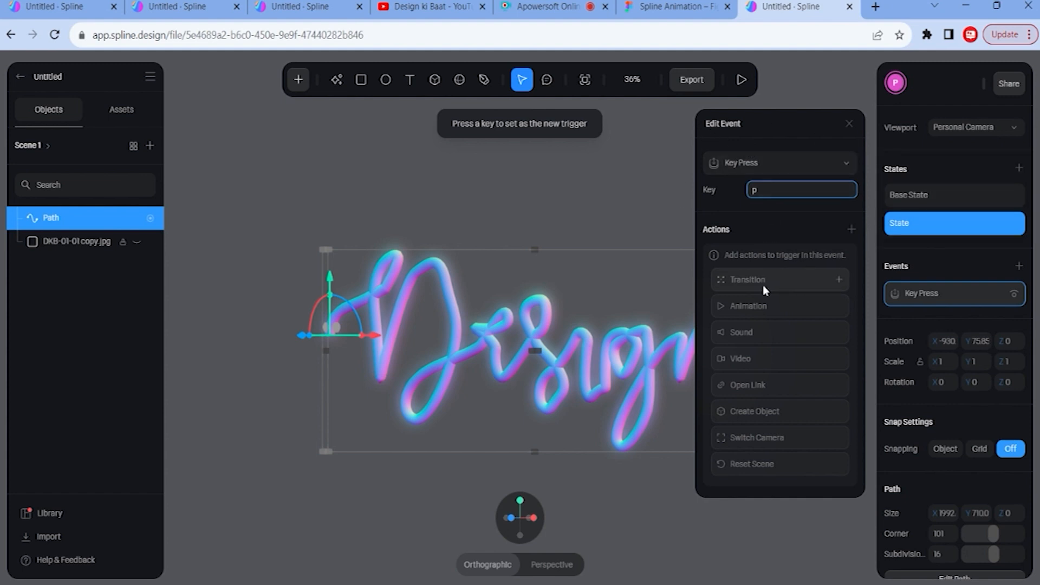
{"action": "left_click", "coordinate": [801, 214]}
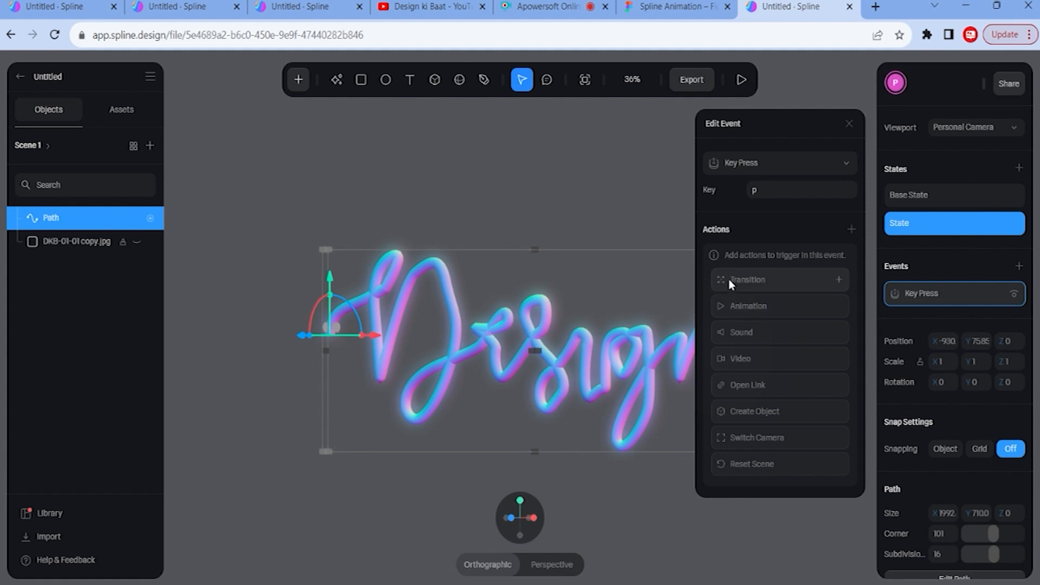
- Add a Transition action for the path to the Key Press event and set its Current-to-State easing to Spring
{"action": "left_click", "coordinate": [840, 280]}
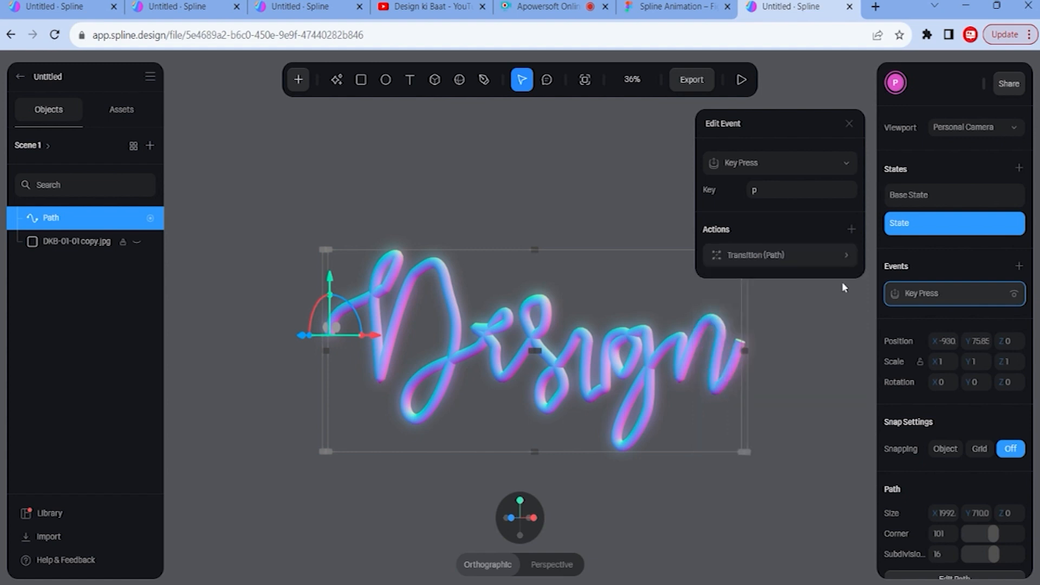
{"action": "left_click", "coordinate": [816, 256]}
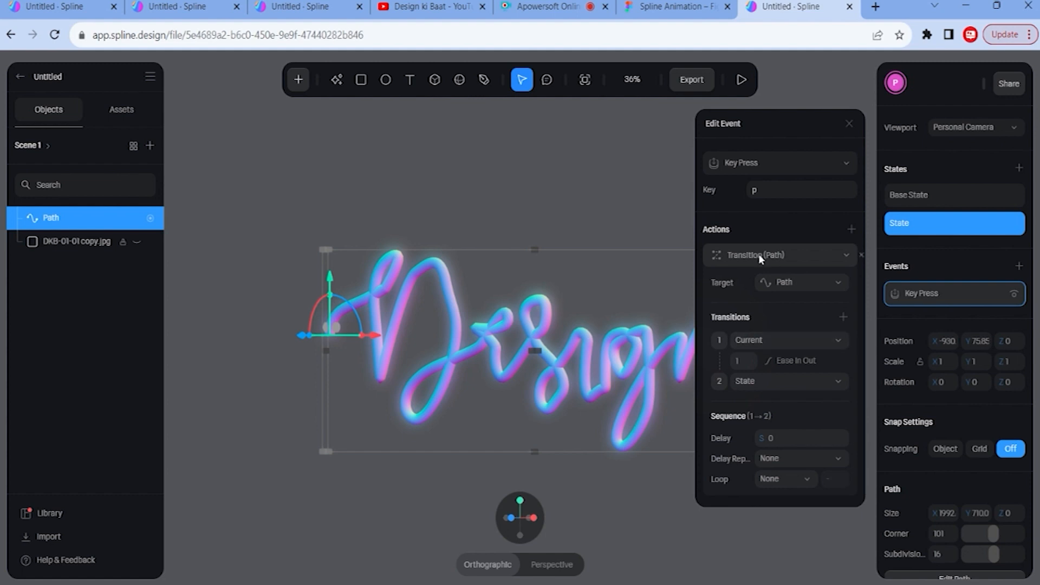
{"action": "left_click", "coordinate": [793, 364]}
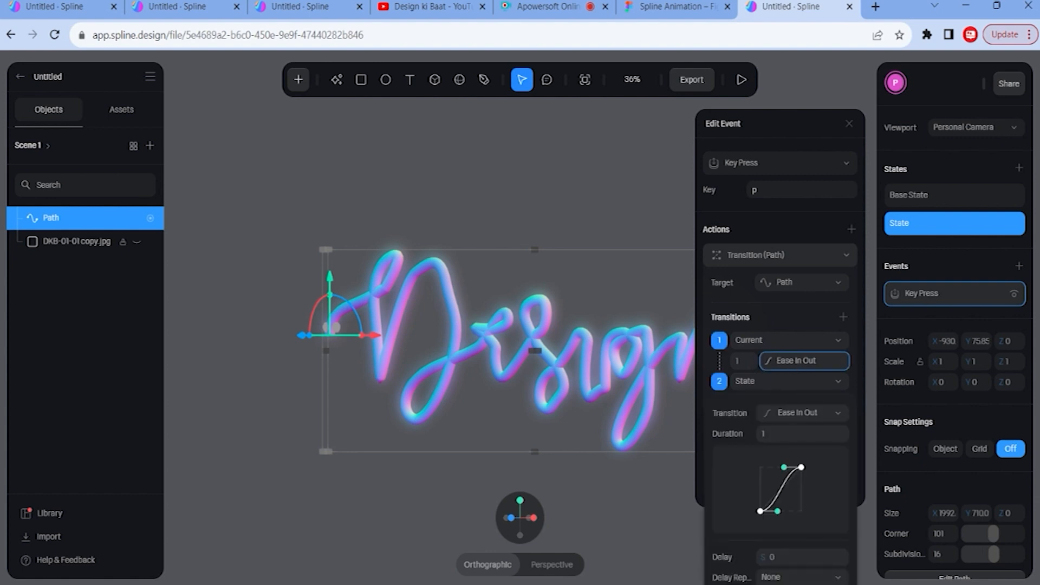
{"action": "left_click", "coordinate": [793, 364]}
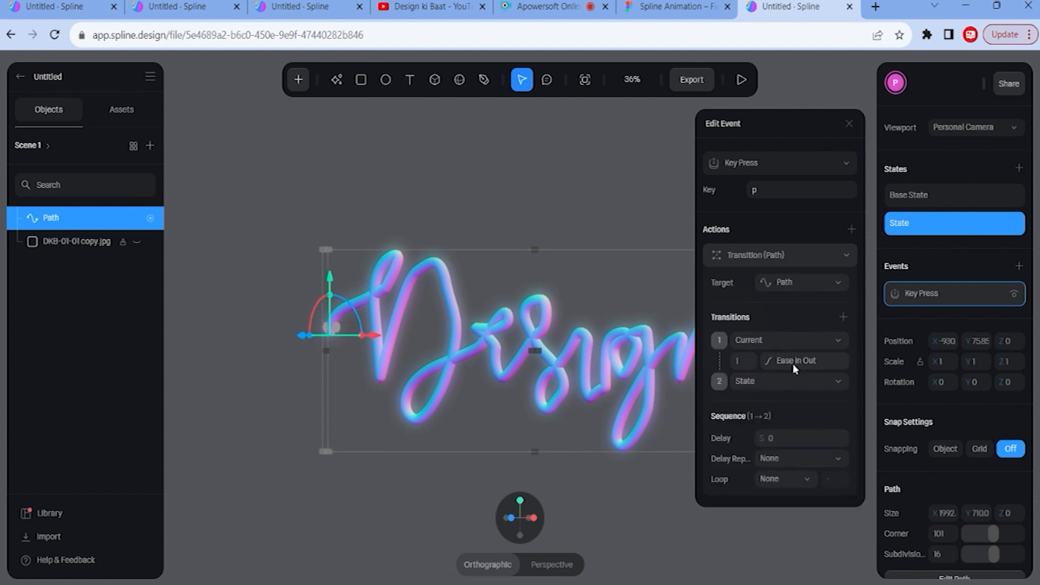
{"action": "left_click", "coordinate": [793, 364]}
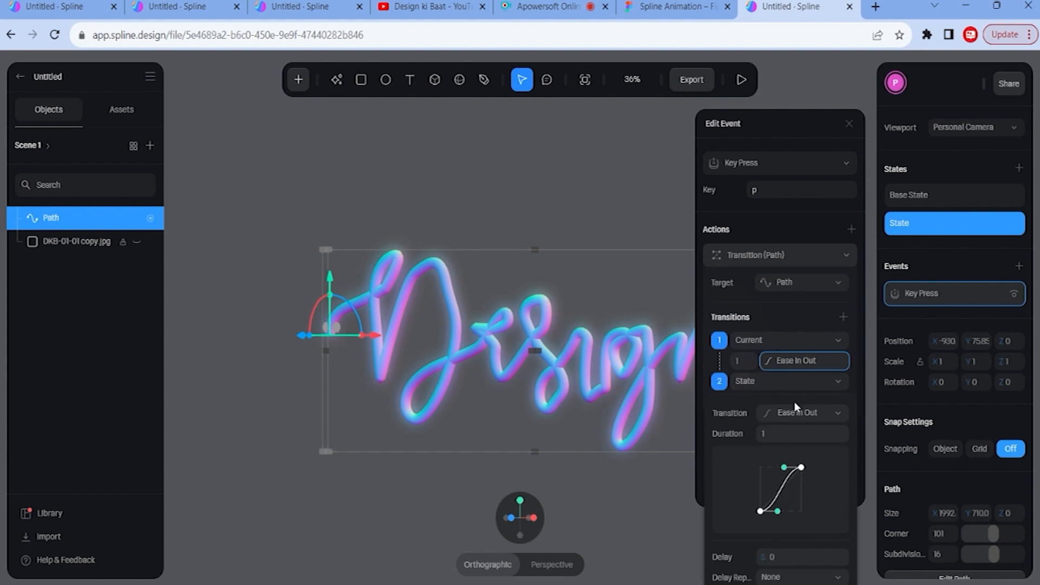
{"action": "left_click", "coordinate": [799, 414]}
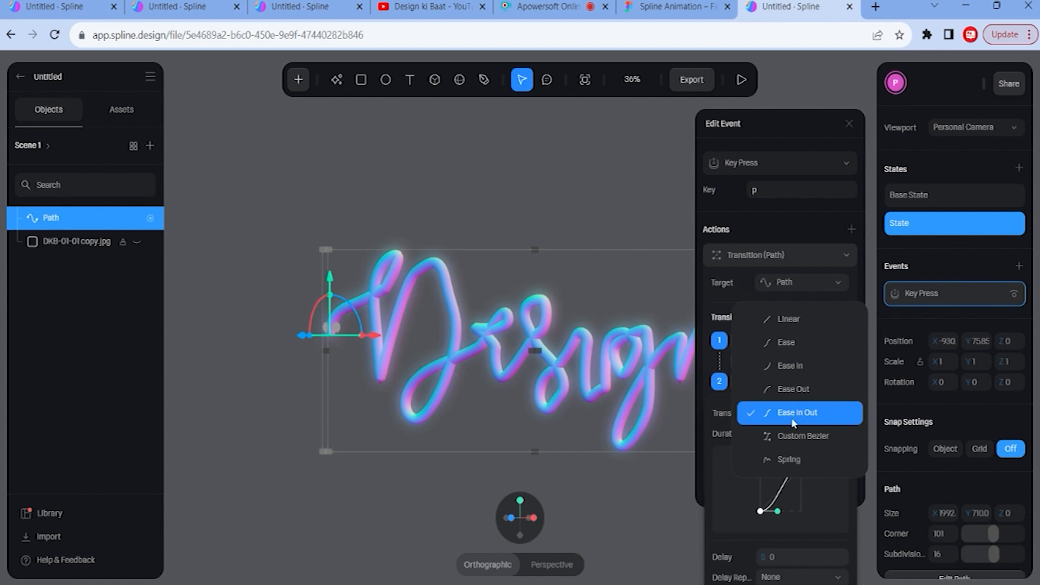
{"action": "left_click", "coordinate": [788, 460]}
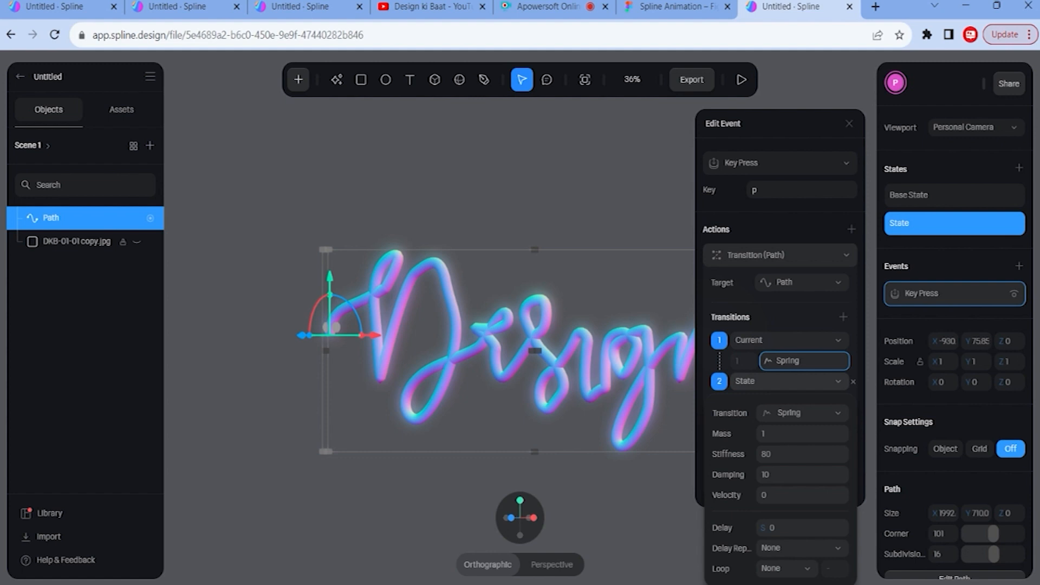
- Set the Spring transition to loop infinitely and close the event settings
{"action": "left_click", "coordinate": [780, 570]}
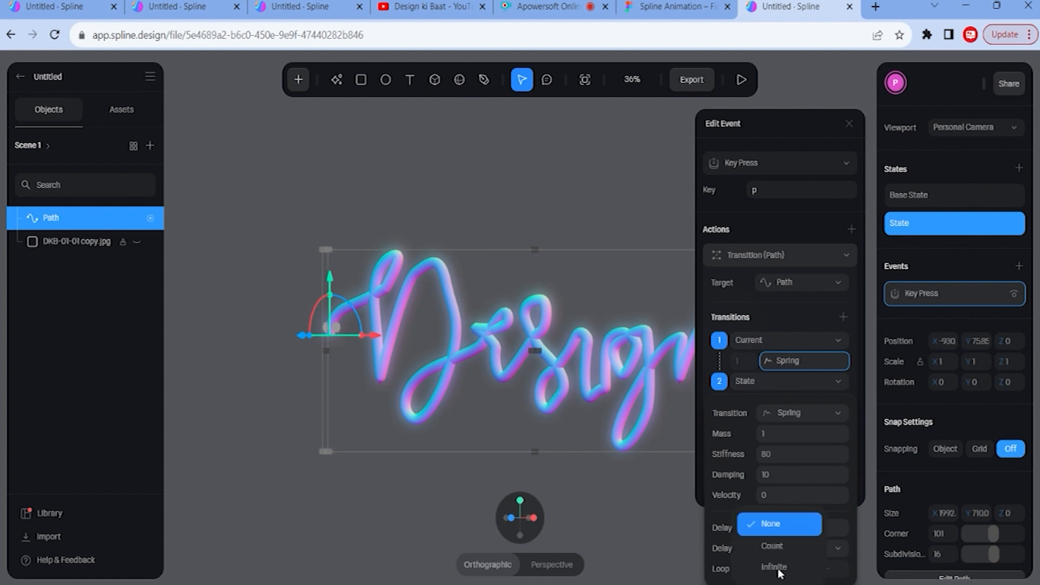
{"action": "left_click", "coordinate": [775, 568]}
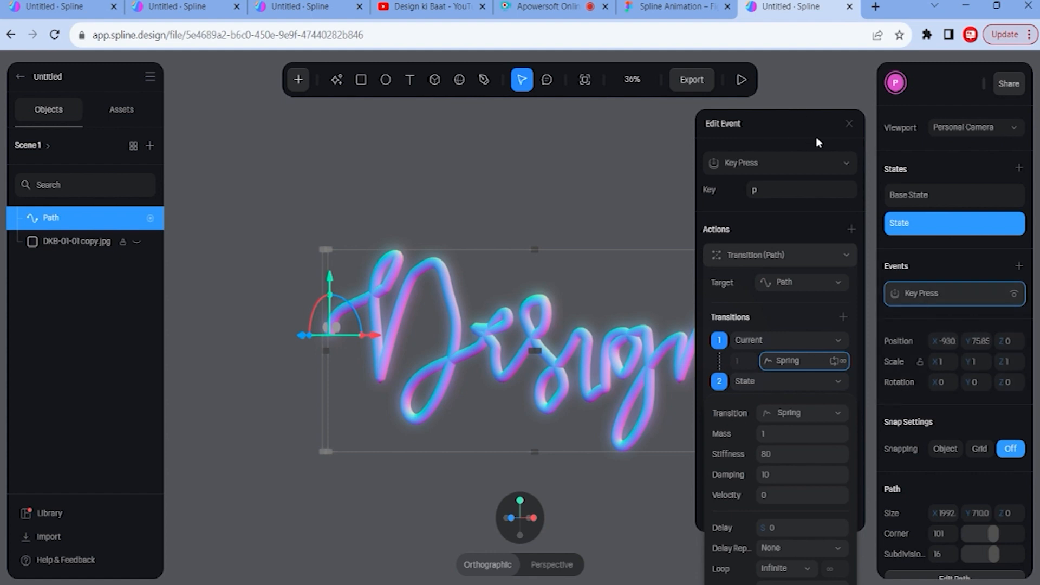
{"action": "left_click", "coordinate": [848, 124]}
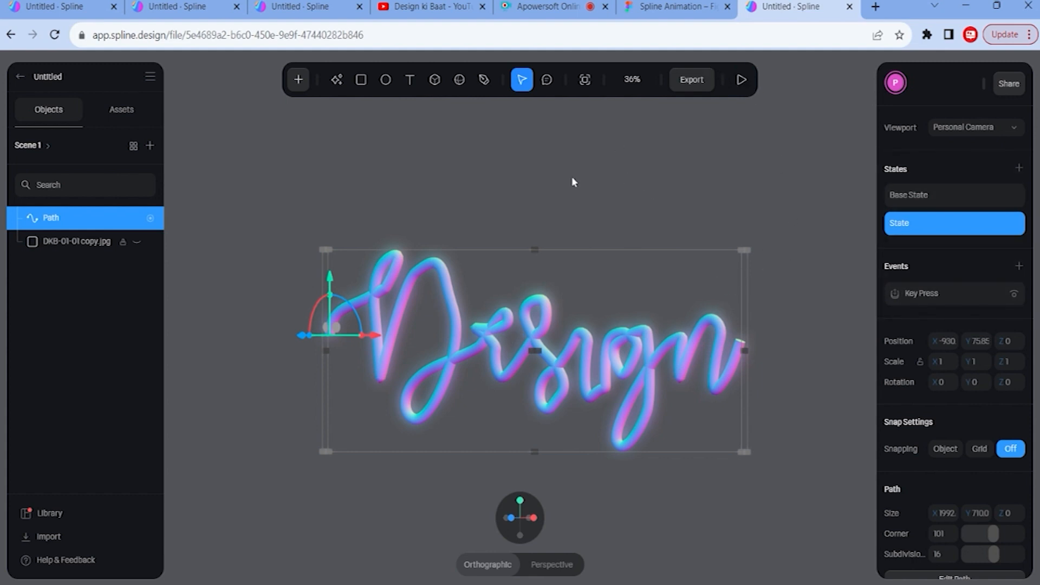
- Deselect the path, preview the scene in play mode and return to the editor
{"action": "left_click", "coordinate": [594, 192]}
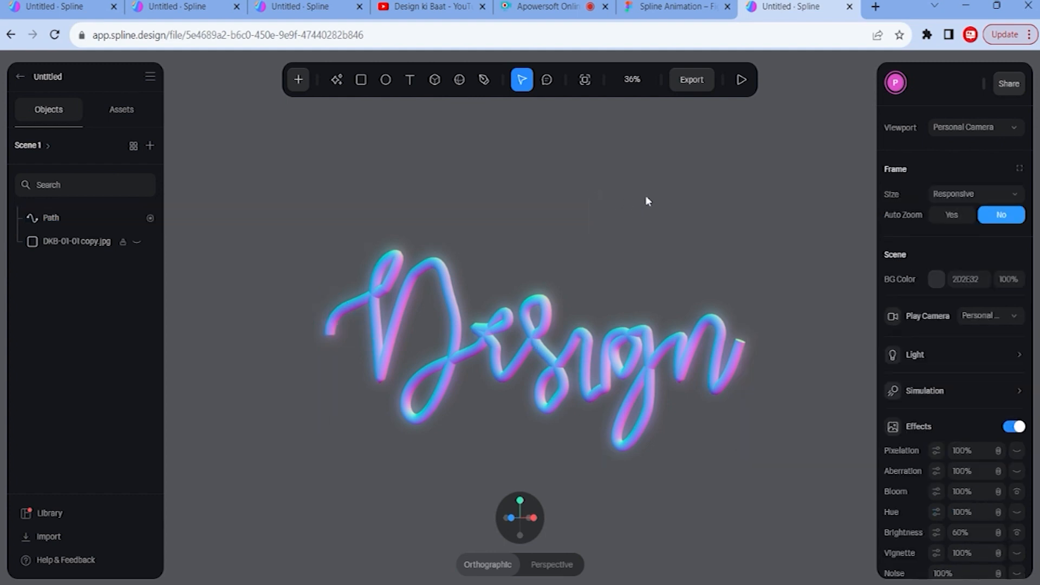
{"action": "left_click", "coordinate": [745, 85]}
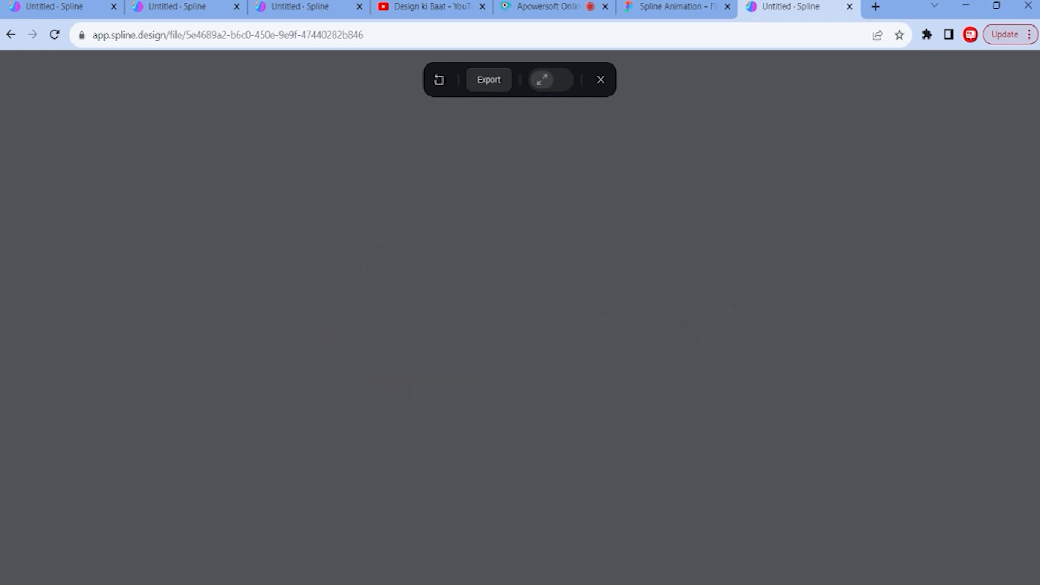
{"action": "left_click", "coordinate": [600, 88]}
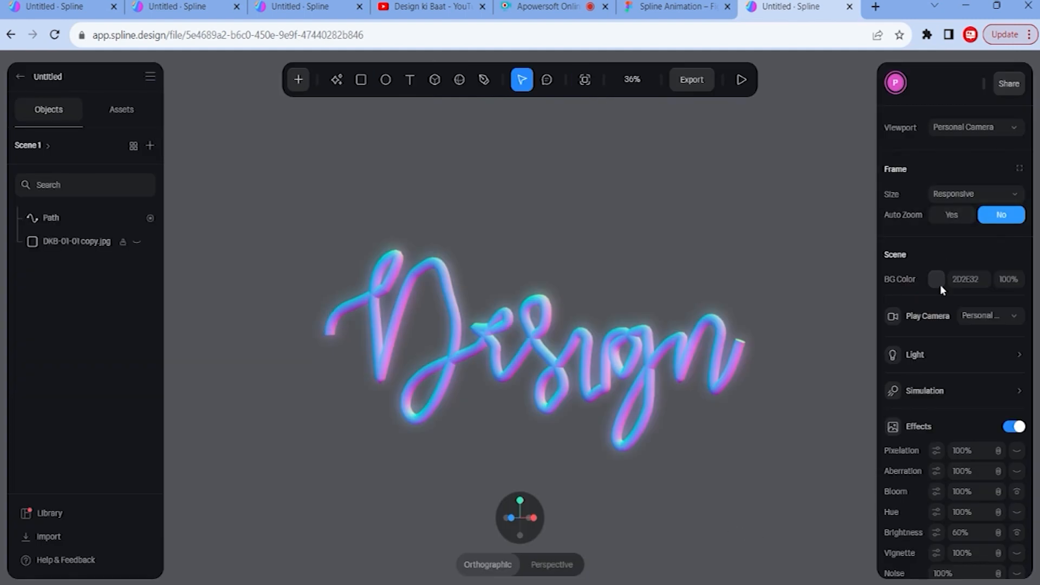
- Reopen the path's Key Press event and set the Spring transition's cycle to Ping Pong Reverse
{"action": "left_click", "coordinate": [674, 342]}
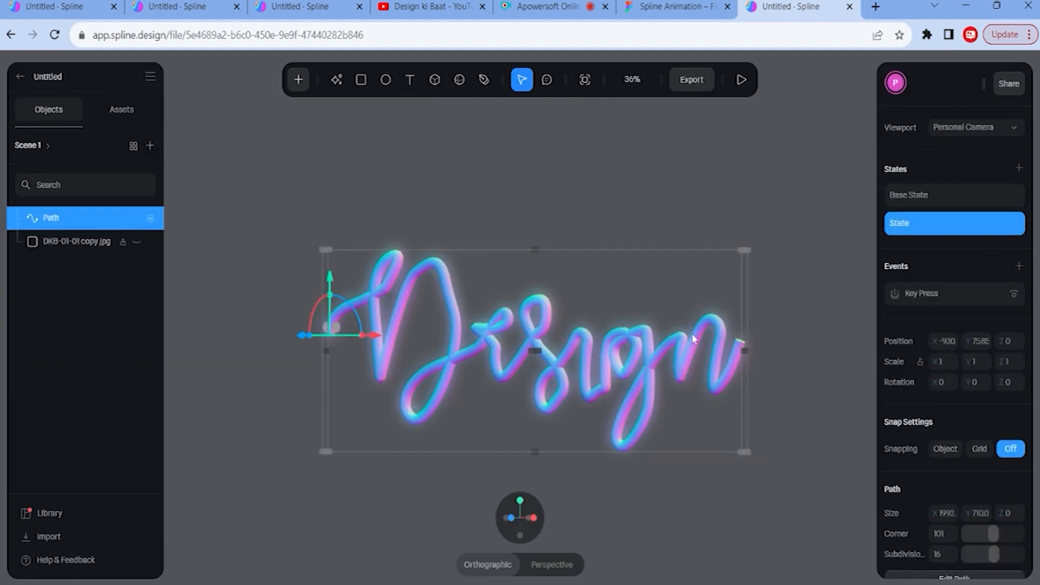
{"action": "left_click", "coordinate": [947, 297]}
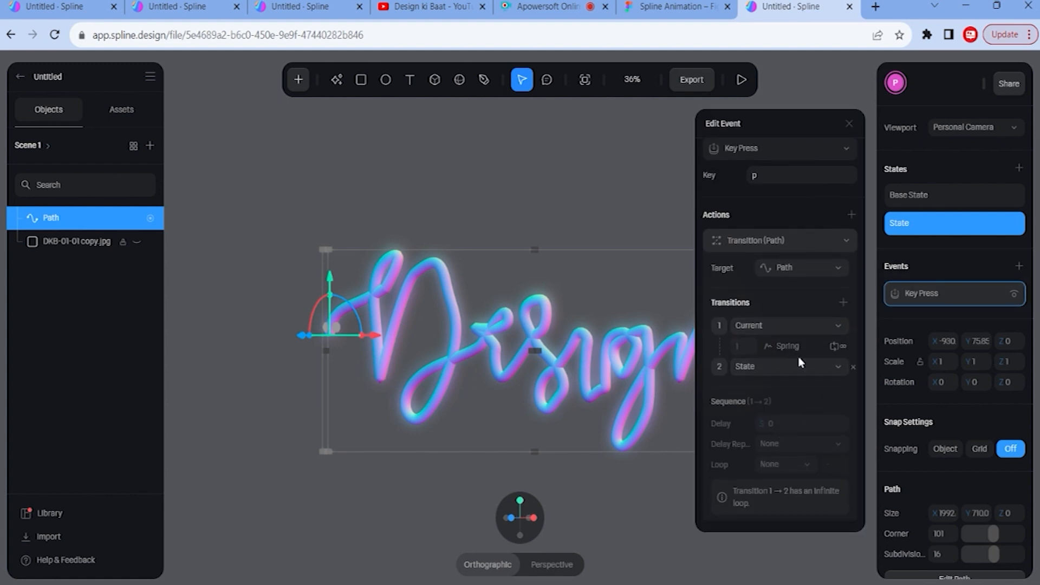
{"action": "left_click", "coordinate": [798, 347]}
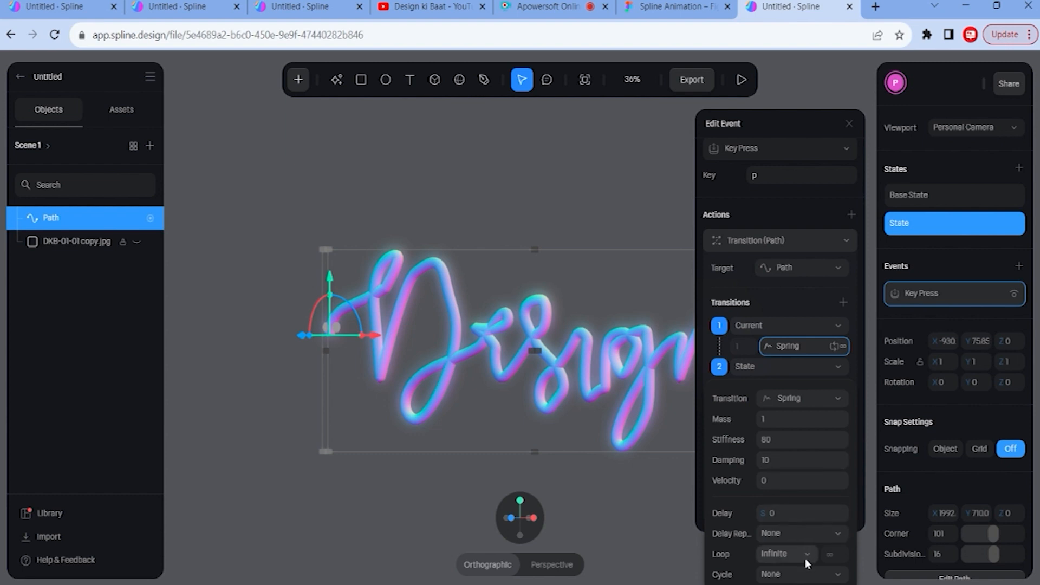
{"action": "left_click", "coordinate": [809, 533]}
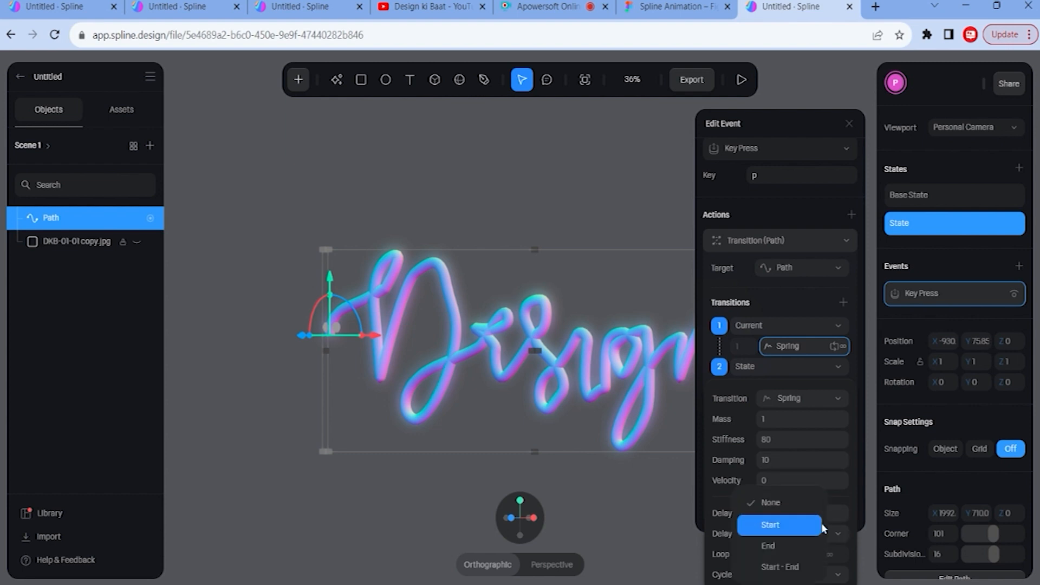
{"action": "left_click", "coordinate": [853, 504]}
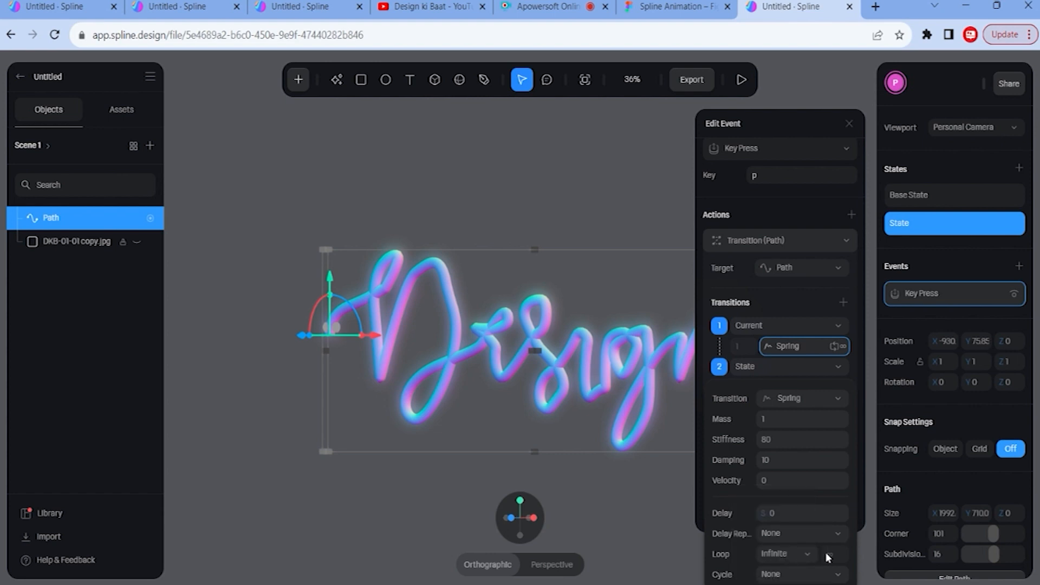
{"action": "left_click", "coordinate": [797, 561]}
{"action": "left_click", "coordinate": [796, 559]}
{"action": "left_click", "coordinate": [827, 564]}
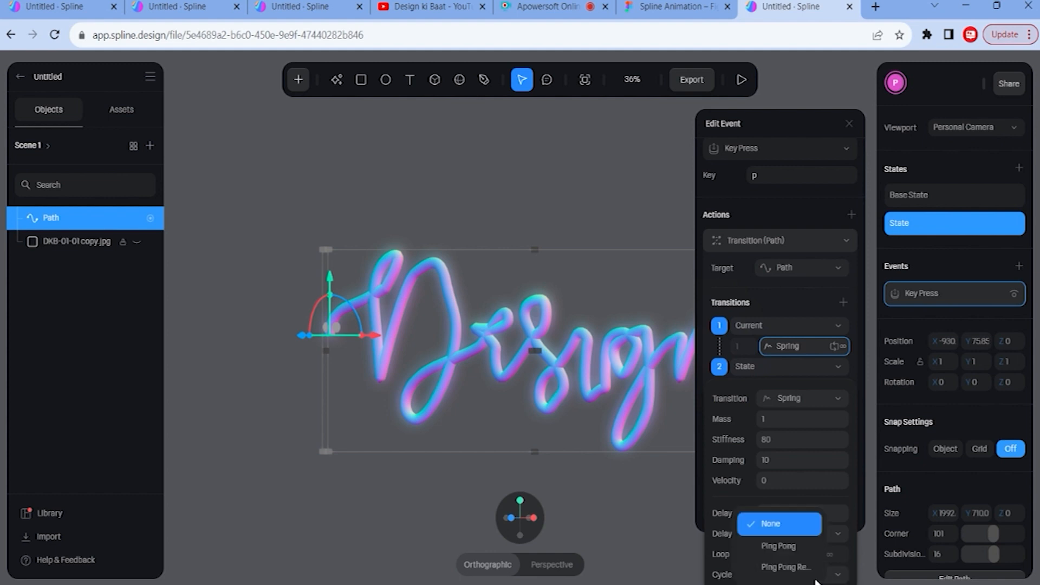
{"action": "left_click", "coordinate": [791, 563]}
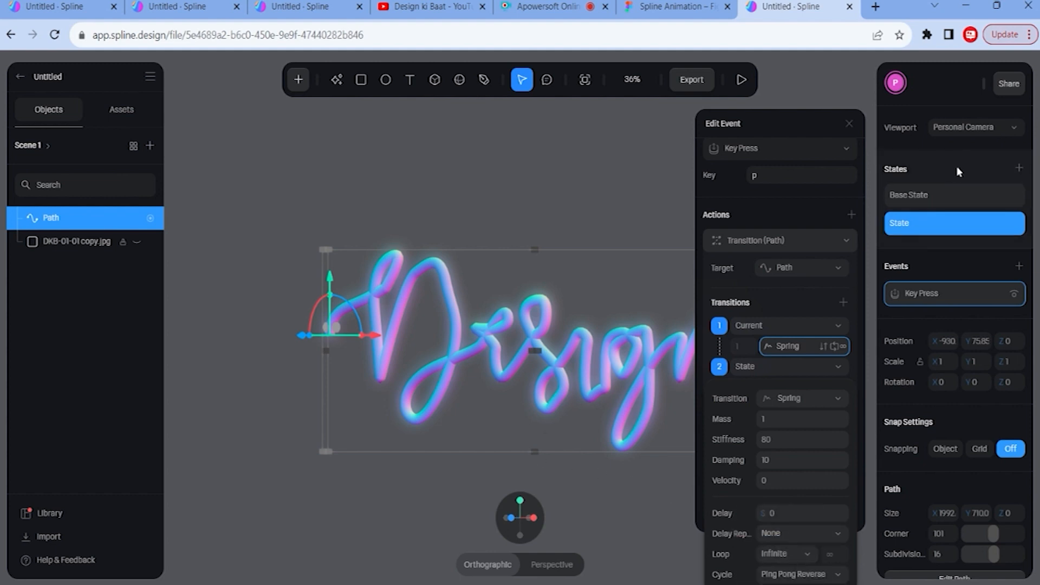
- Preview the scene with the Ping Pong Reverse cycle, return to editing and close the event settings
{"action": "left_click", "coordinate": [740, 79]}
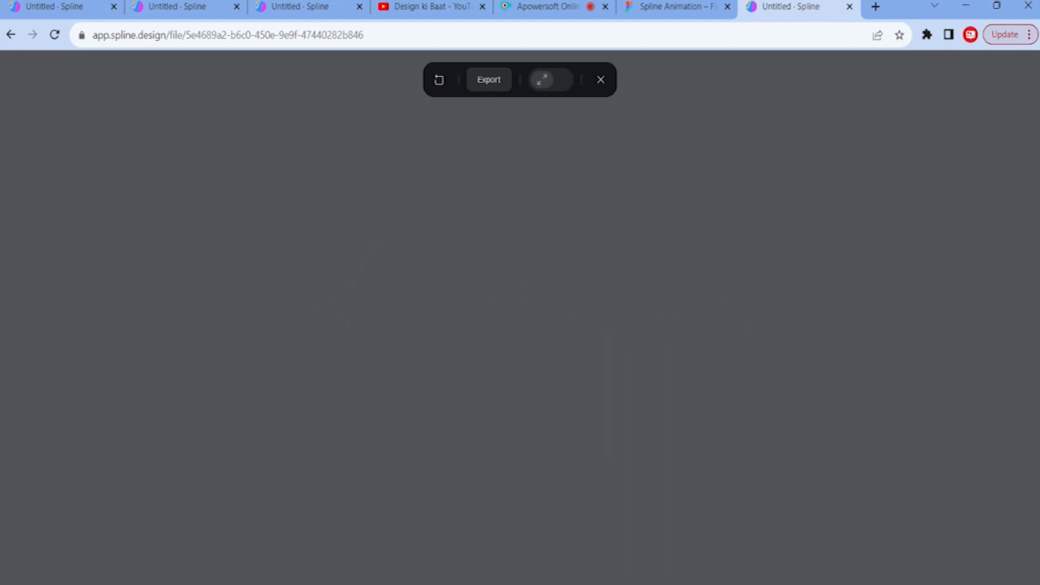
{"action": "left_click", "coordinate": [601, 80]}
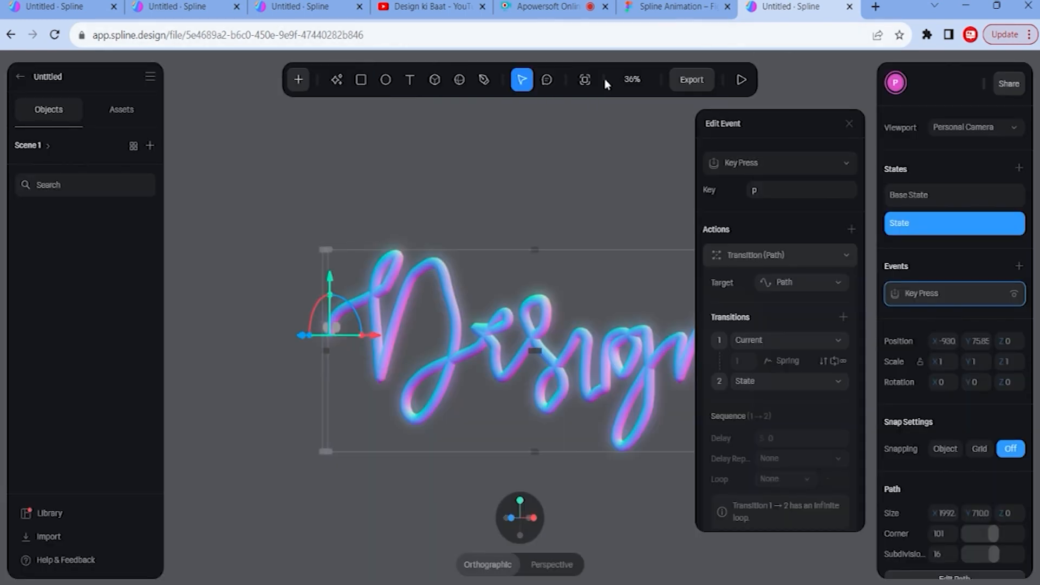
{"action": "left_click", "coordinate": [848, 124]}
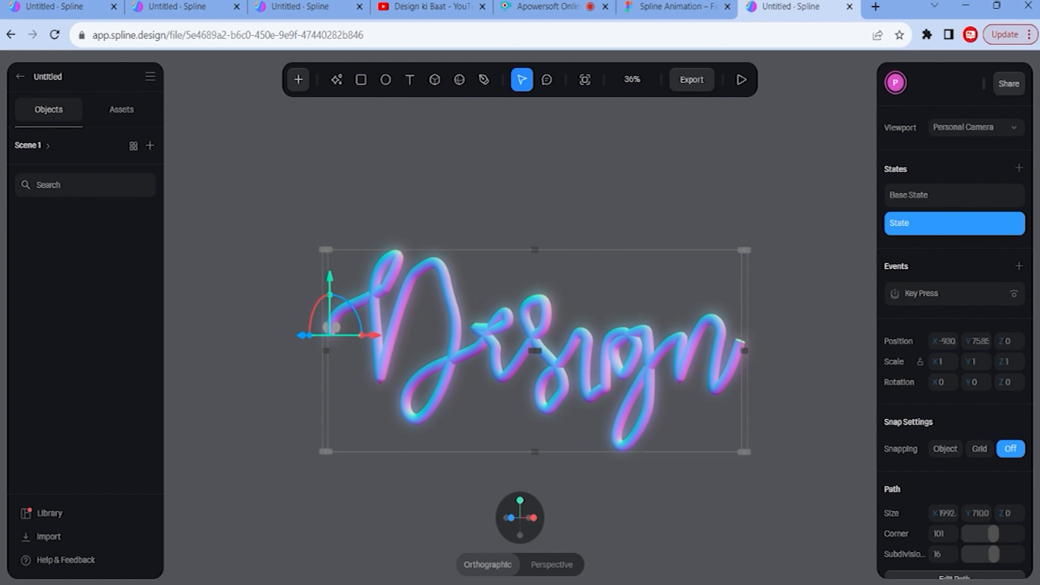
- Hide the background color in the public URL export's play settings and copy the embed code
{"action": "left_click", "coordinate": [696, 81]}
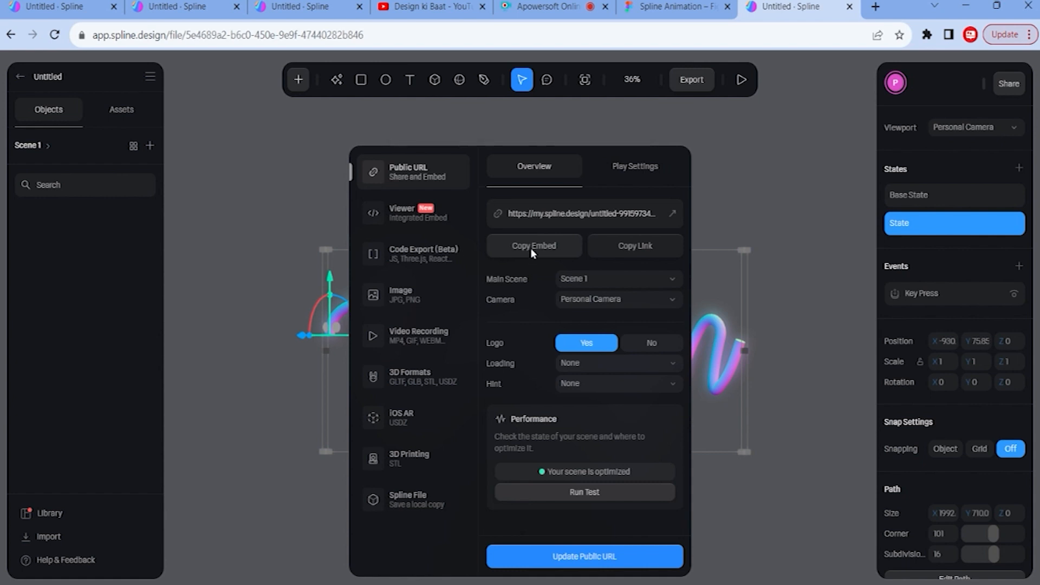
{"action": "left_click", "coordinate": [637, 170]}
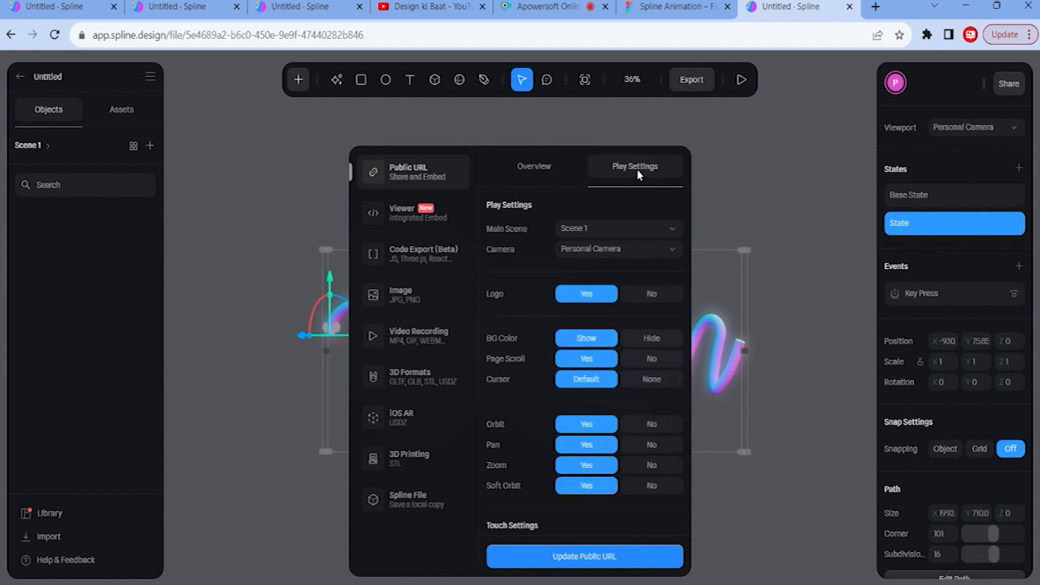
{"action": "left_click", "coordinate": [645, 342]}
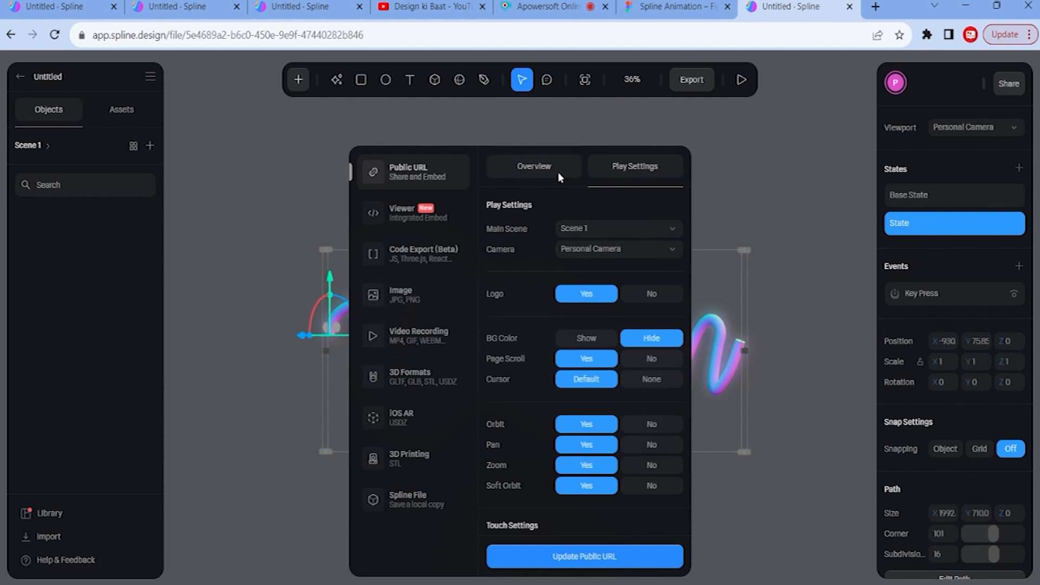
{"action": "left_click", "coordinate": [533, 171]}
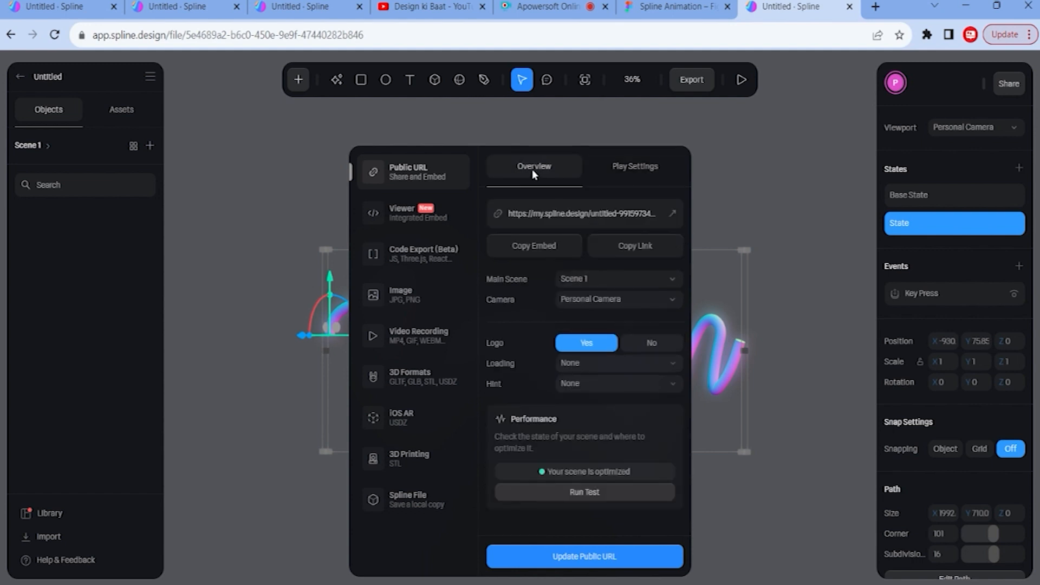
{"action": "left_click", "coordinate": [539, 249]}
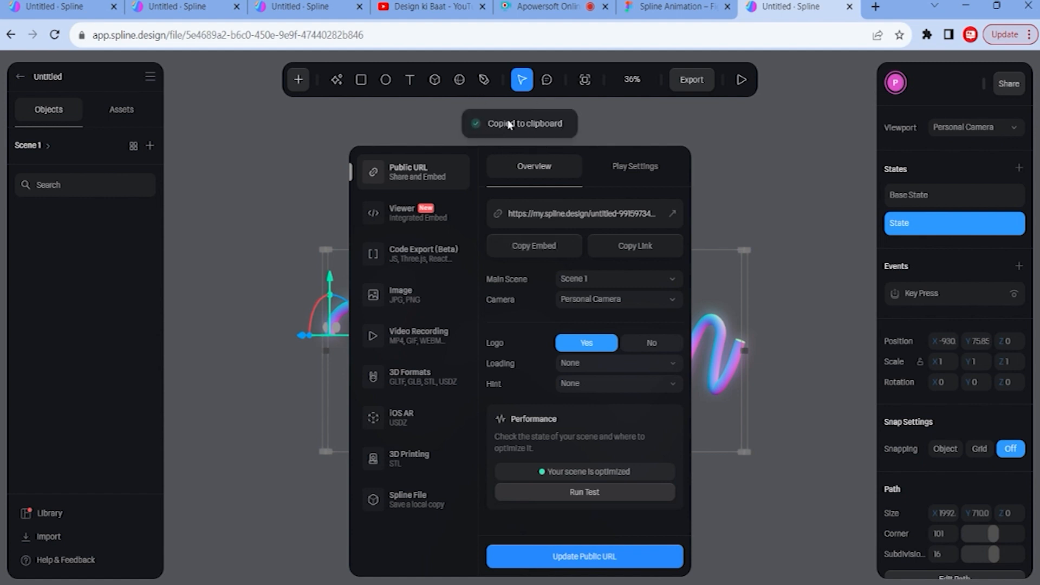
- Update the public URL with the background color hidden and copy the scene's embed code from the export overview
{"action": "left_click", "coordinate": [561, 566]}
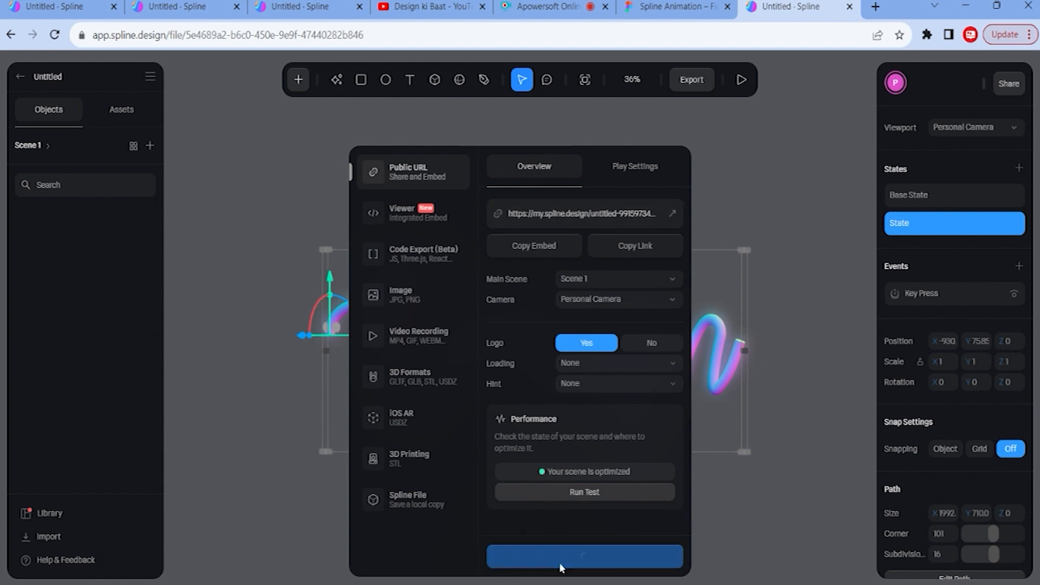
{"action": "left_click", "coordinate": [538, 244]}
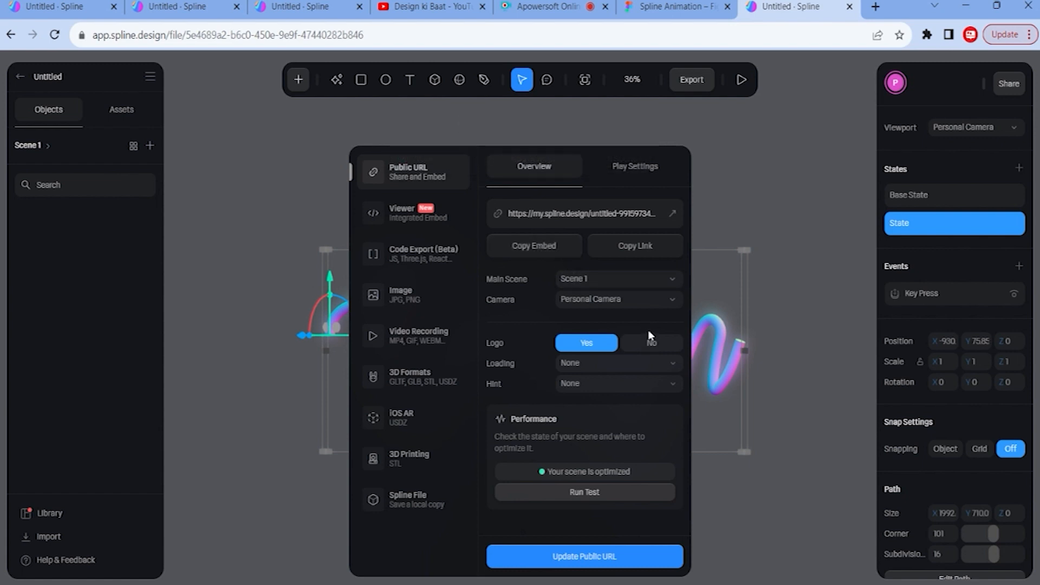
{"action": "left_click", "coordinate": [632, 168]}
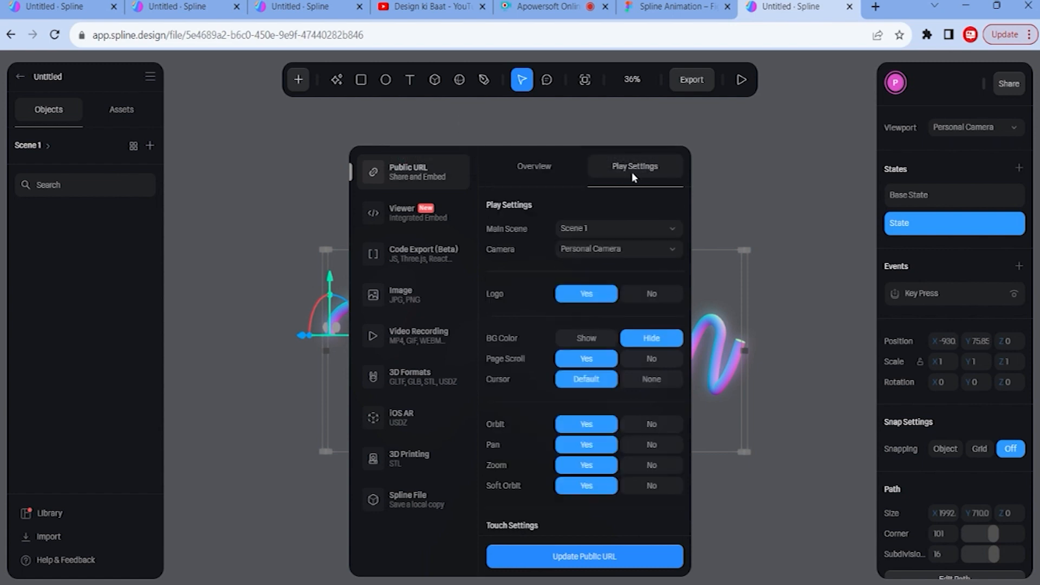
{"action": "left_click", "coordinate": [587, 561]}
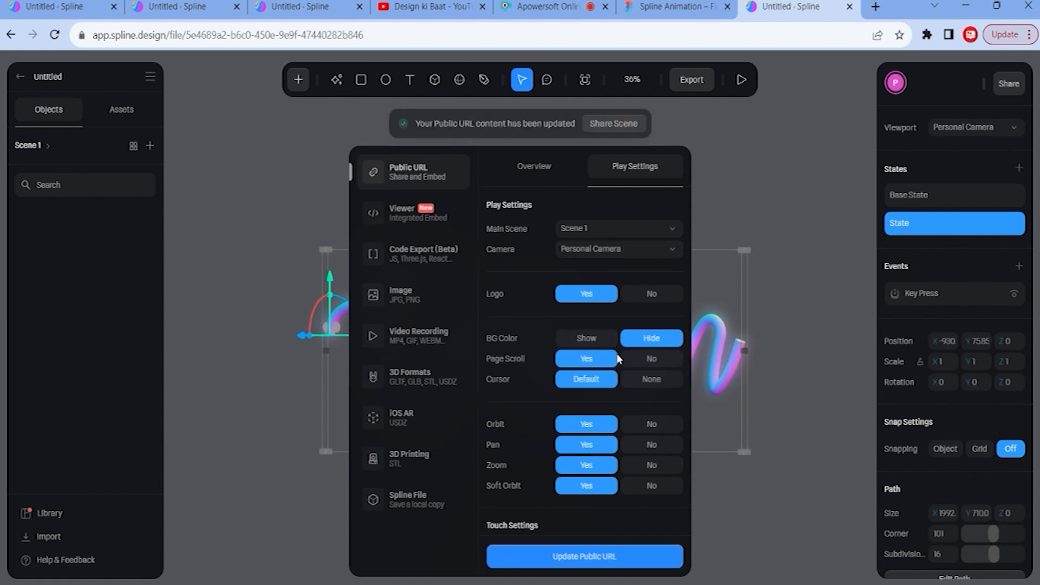
{"action": "left_click", "coordinate": [544, 169]}
{"action": "left_click", "coordinate": [533, 248]}
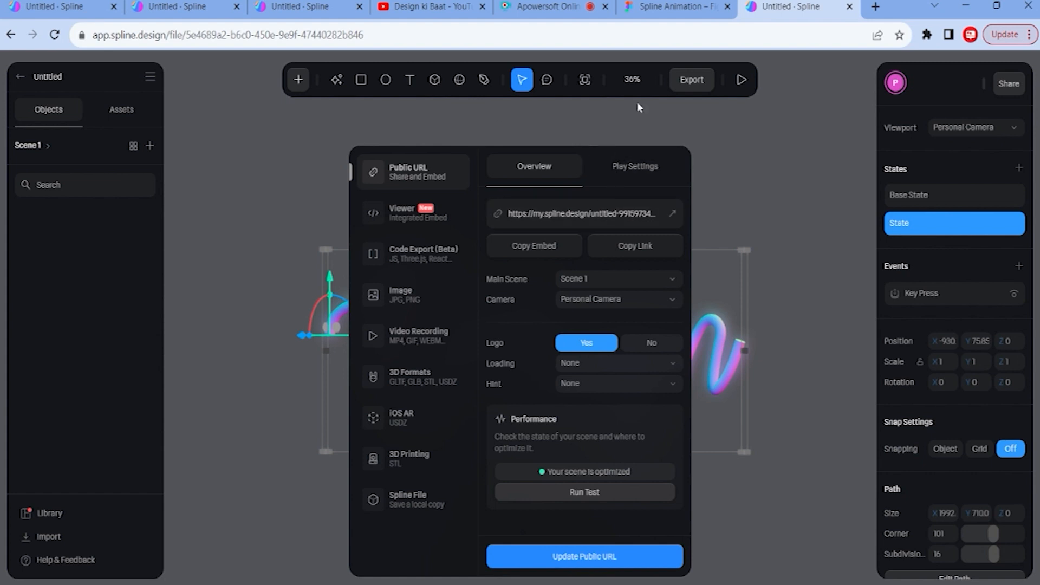
{"action": "left_click", "coordinate": [664, 8]}
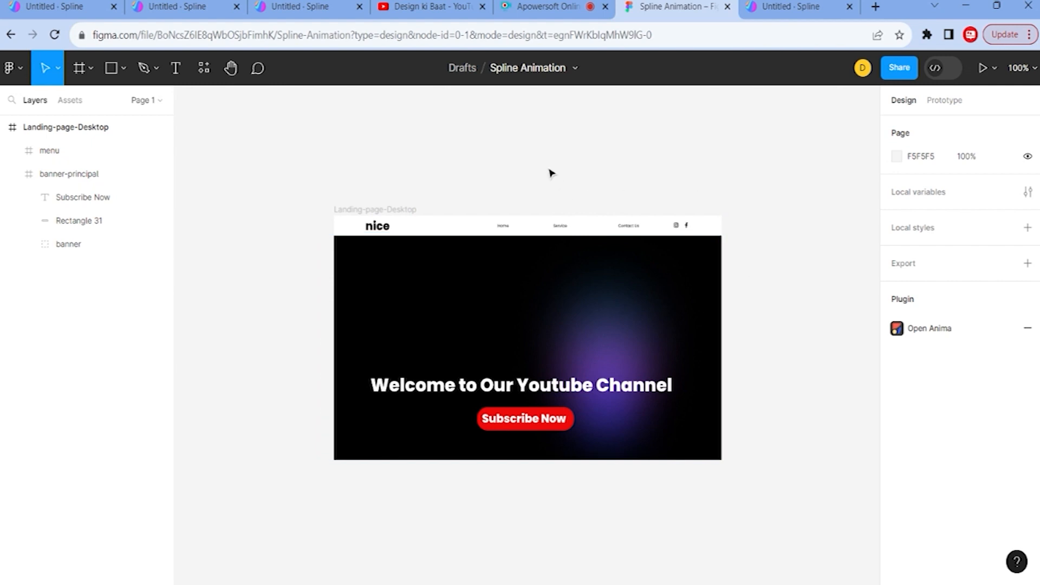
{"action": "left_click", "coordinate": [796, 7]}
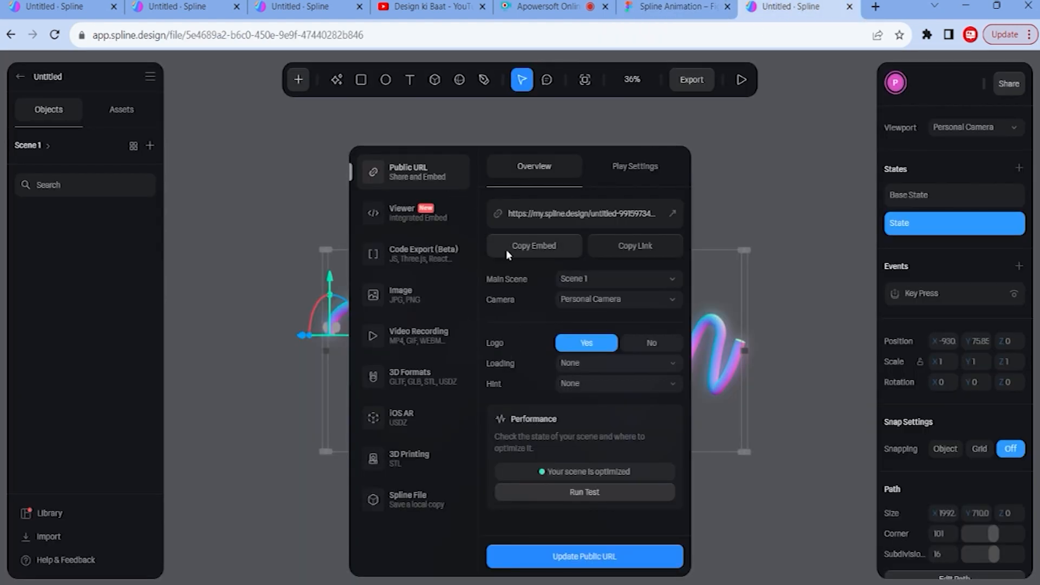
{"action": "left_click", "coordinate": [533, 245]}
- Switch to the Spline Animation file in Figma, draw a rectangle about 568 × 161 above the welcome heading and set its fill opacity to 0%
{"action": "left_click", "coordinate": [677, 6]}
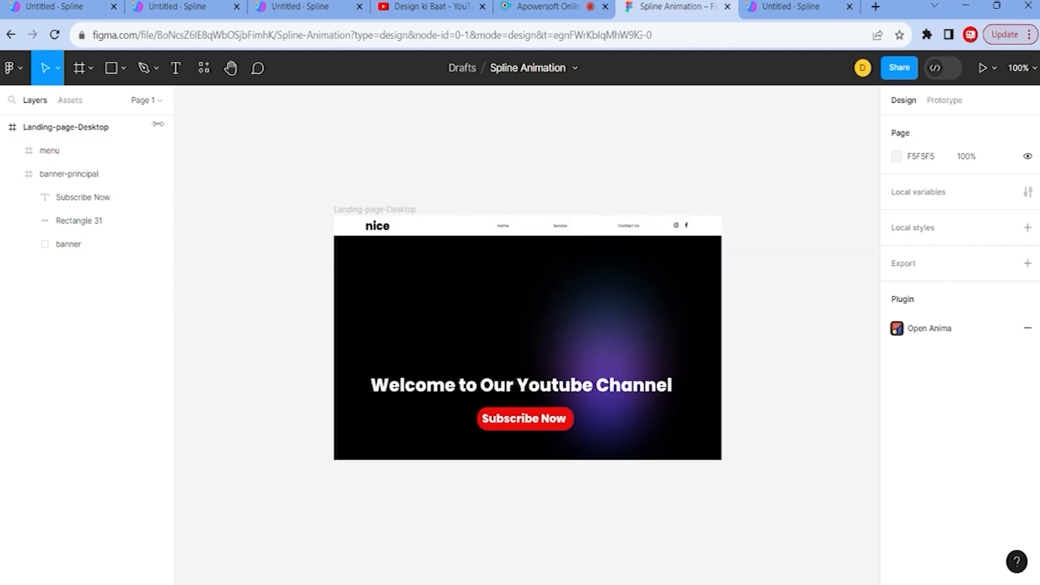
{"action": "left_click", "coordinate": [111, 69]}
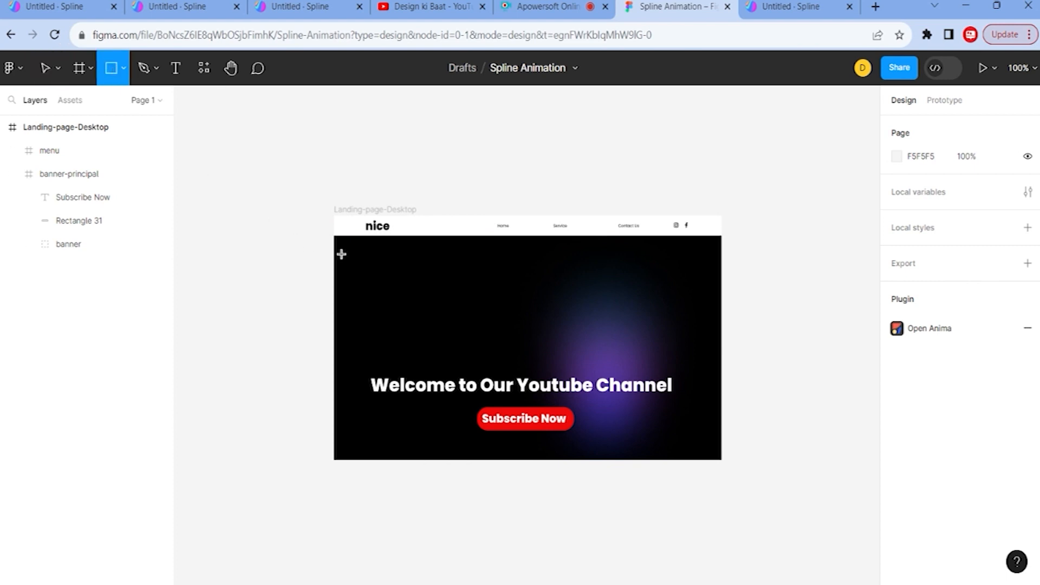
{"action": "mouse_move", "coordinate": [334, 251]}
{"action": "left_mouse_down"}
{"action": "mouse_move", "coordinate": [359, 318]}
{"action": "mouse_move", "coordinate": [408, 345]}
{"action": "mouse_move", "coordinate": [719, 381]}
{"action": "mouse_move", "coordinate": [721, 369]}
{"action": "left_mouse_up"}
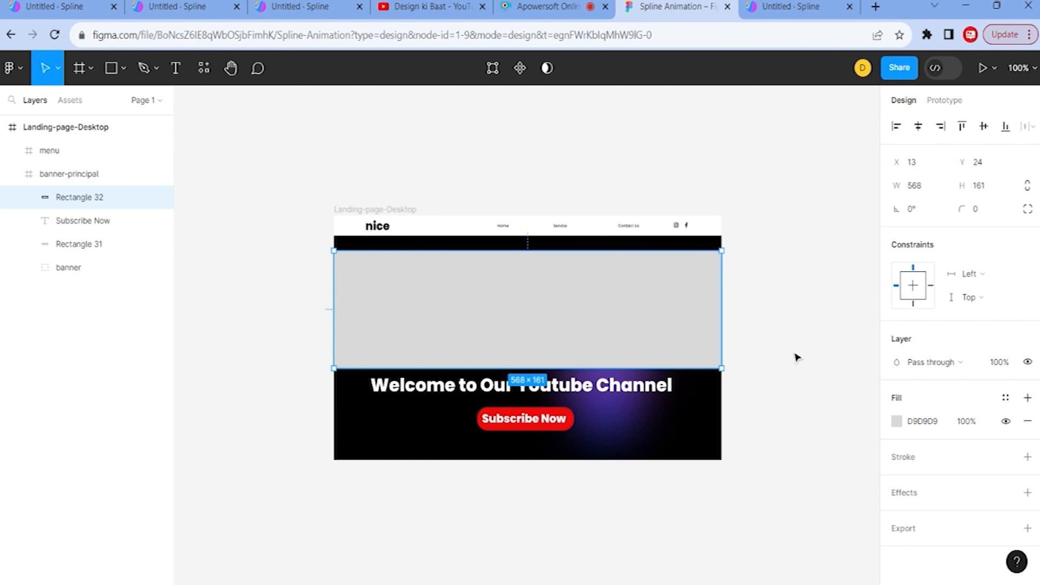
{"action": "left_click", "coordinate": [966, 422]}
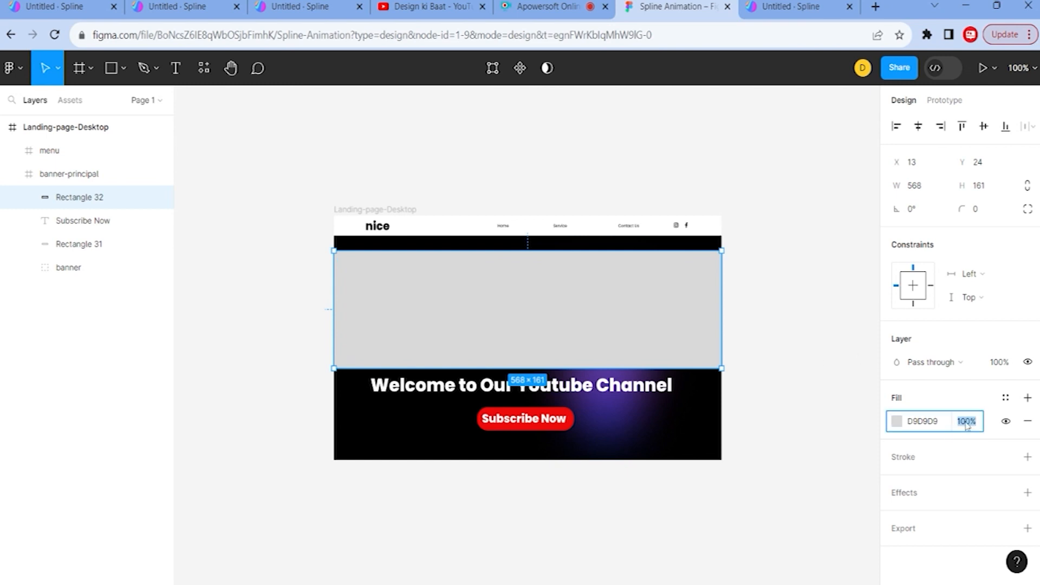
{"action": "type", "text": "0"}
{"action": "key", "text": "Return"}
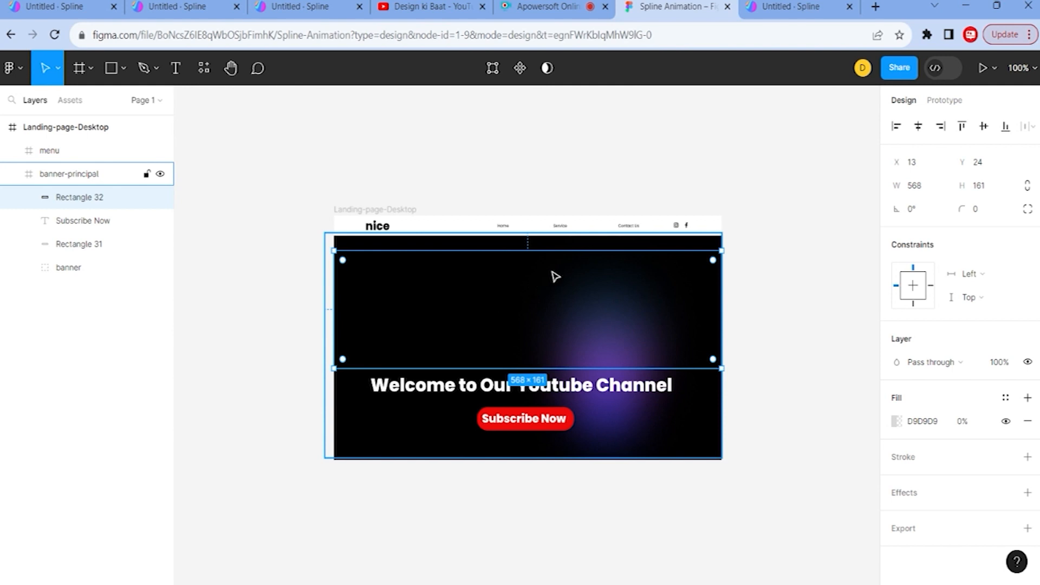
- Run the Anima plugin on the transparent rectangle, paste the copied Spline iframe code as layer embed code and save it
{"action": "right_click", "coordinate": [749, 280]}
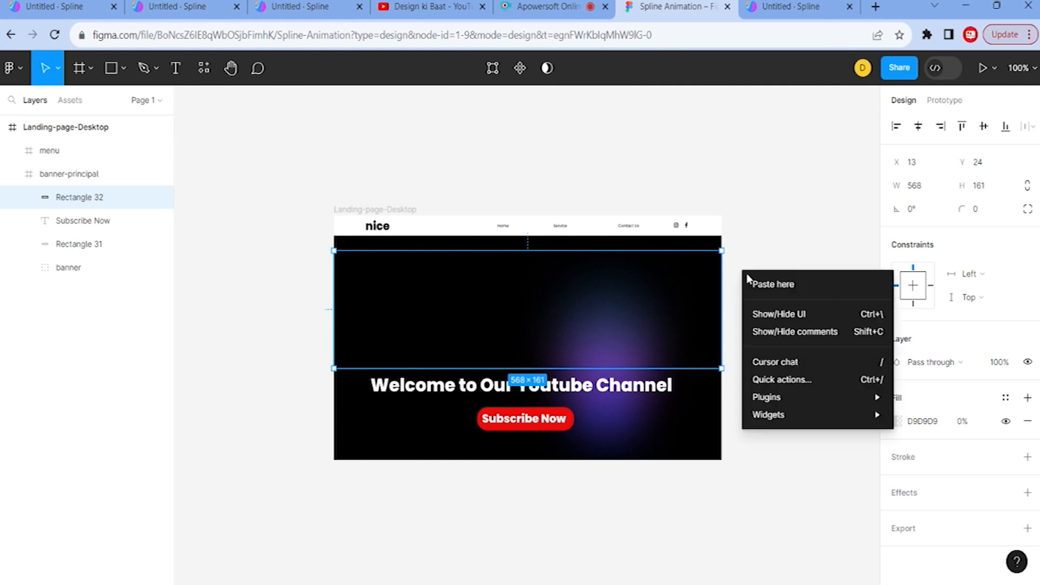
{"action": "mouse_move", "coordinate": [785, 395]}
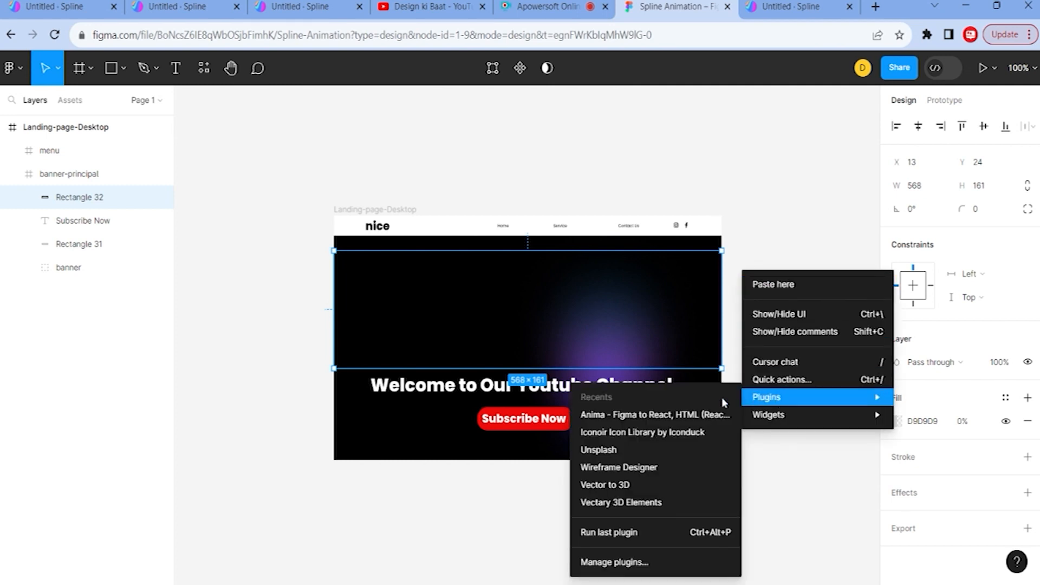
{"action": "left_click", "coordinate": [664, 422]}
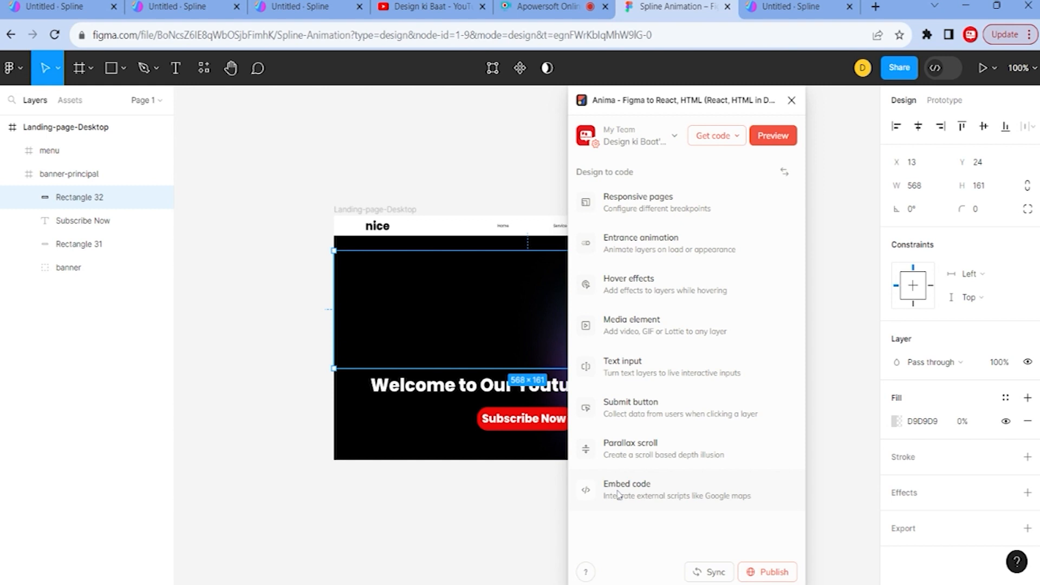
{"action": "left_click", "coordinate": [662, 493]}
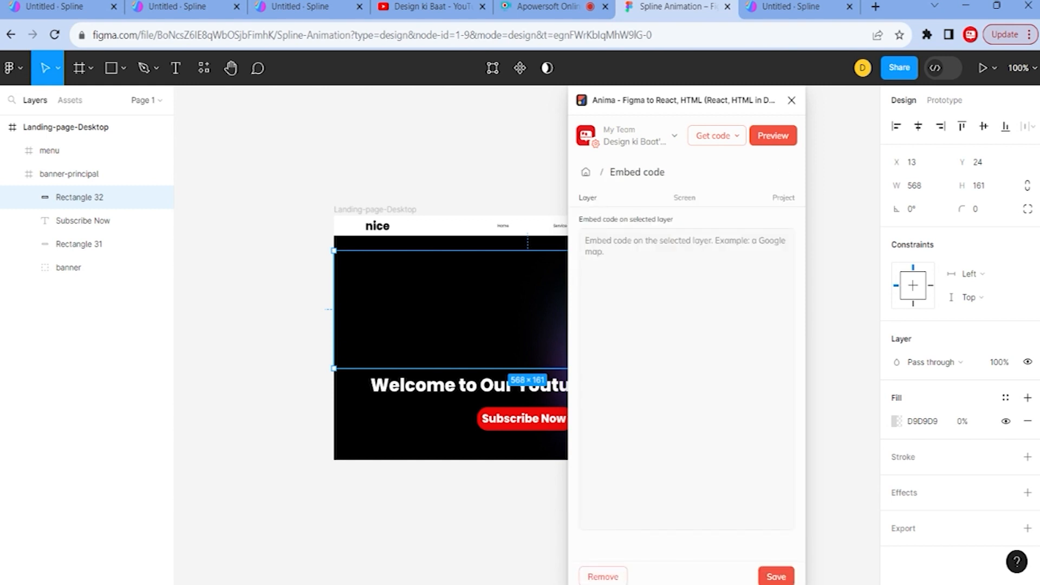
{"action": "left_click", "coordinate": [666, 271]}
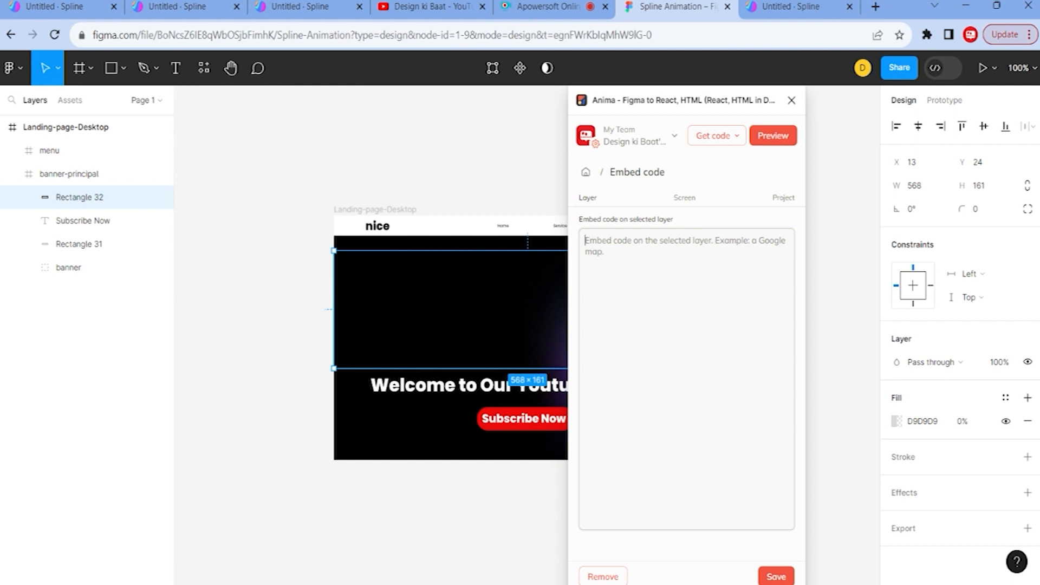
{"action": "type", "text": "<iframe src='https://my.spline.design/untitled-99159734d5725c7246d1453bb23d8d3e/' frameborder='0' width='100%' height='100%'></iframe>"}
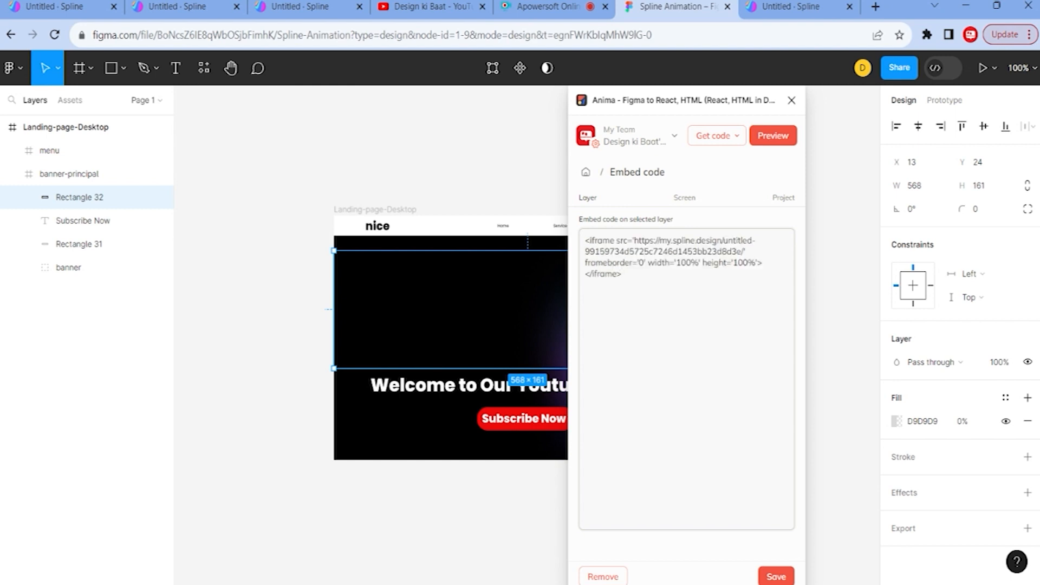
{"action": "left_click", "coordinate": [777, 576]}
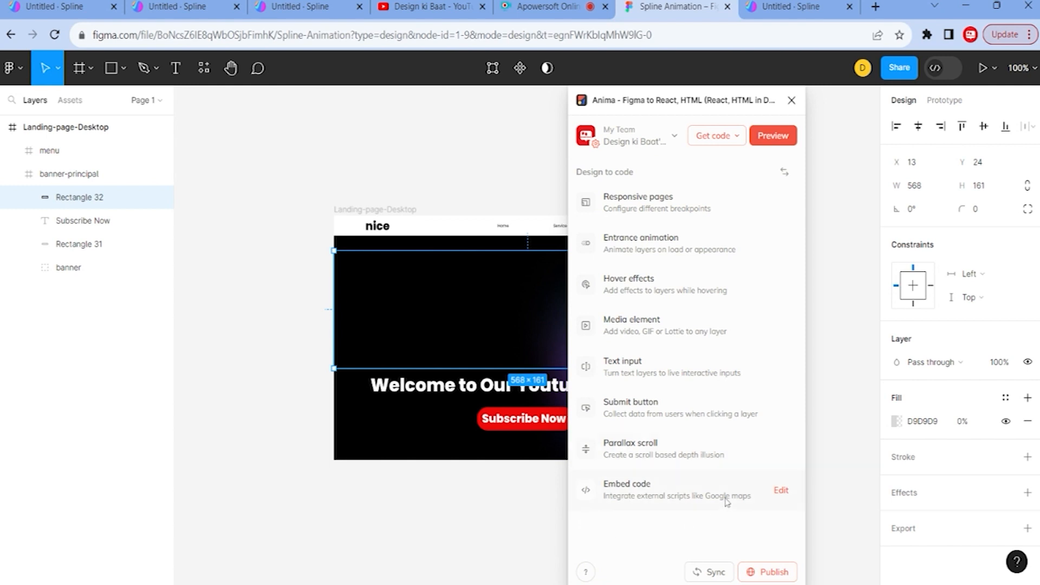
- Preview the landing page in Anima and inspect the embedded Spline scene at an enlarged view
{"action": "left_click", "coordinate": [780, 139]}
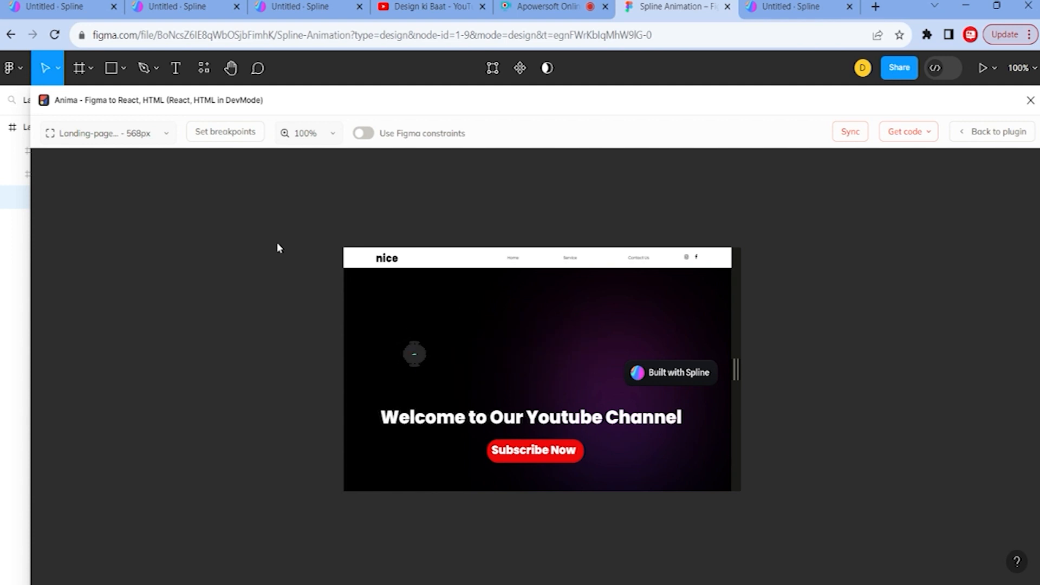
{"action": "key", "text": "ctrl+plus"}
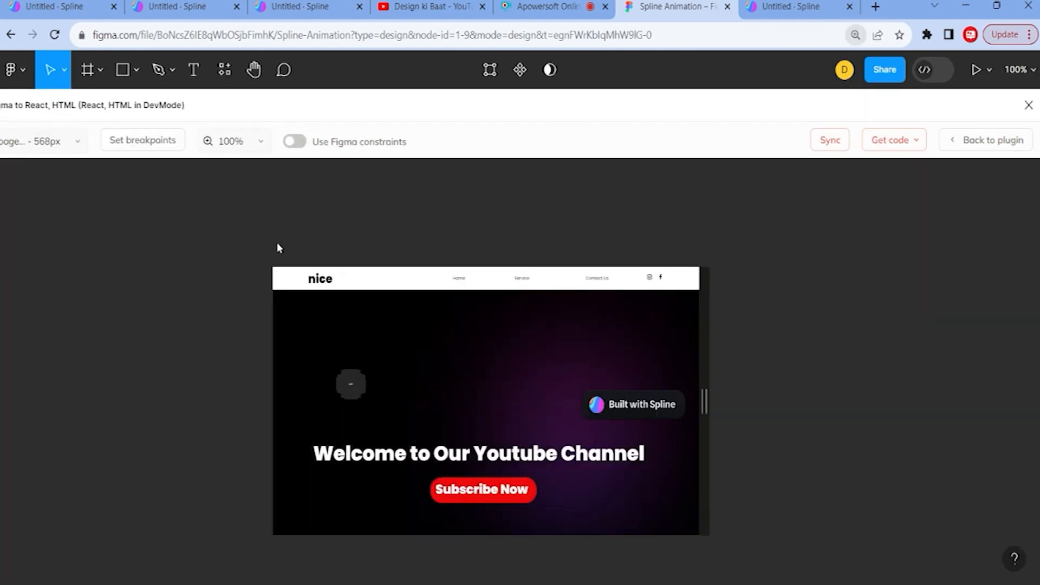
{"action": "key", "text": "ctrl+plus"}
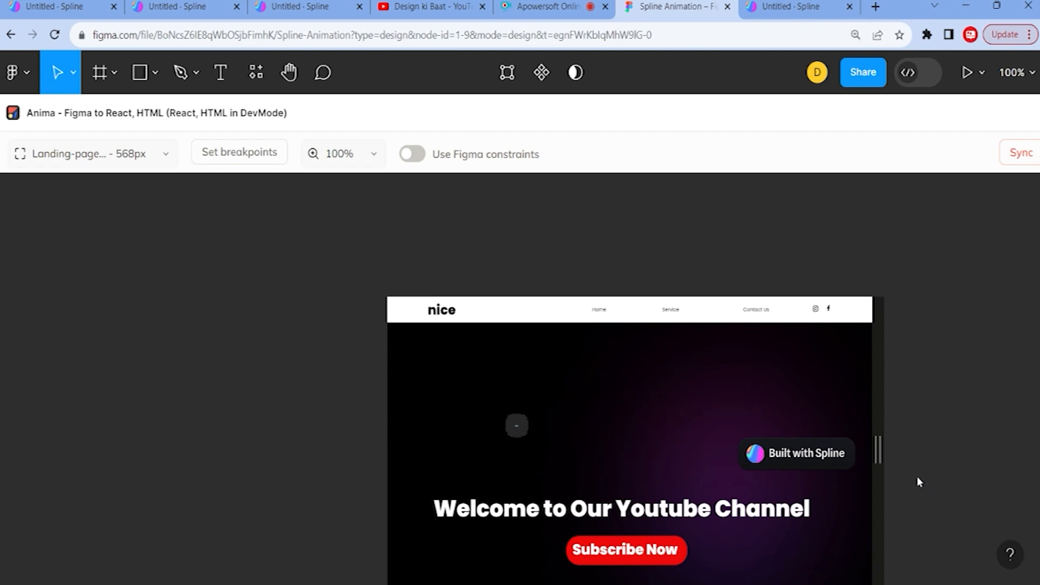
{"action": "key", "text": "ctrl+minus"}
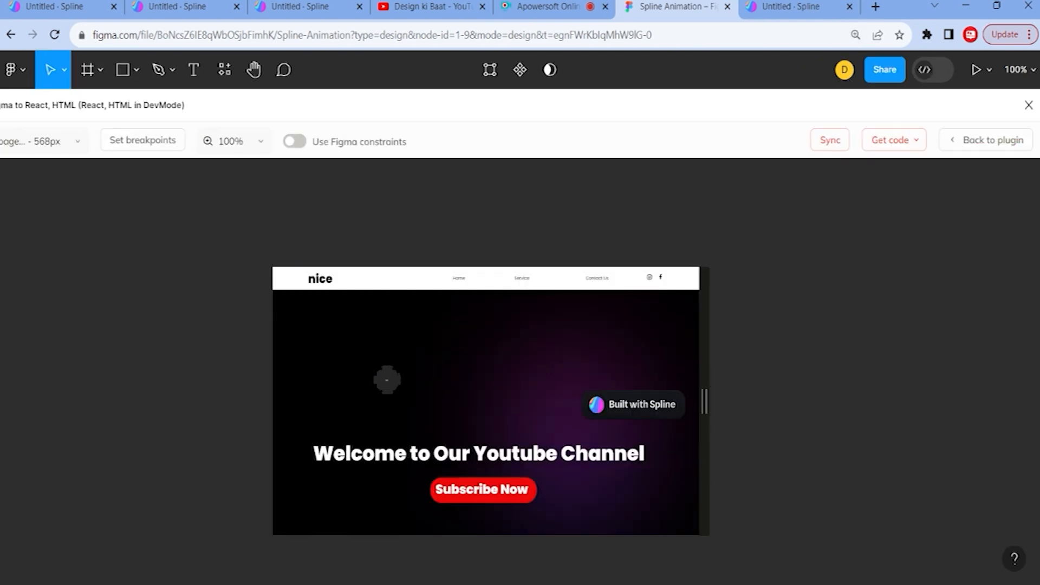